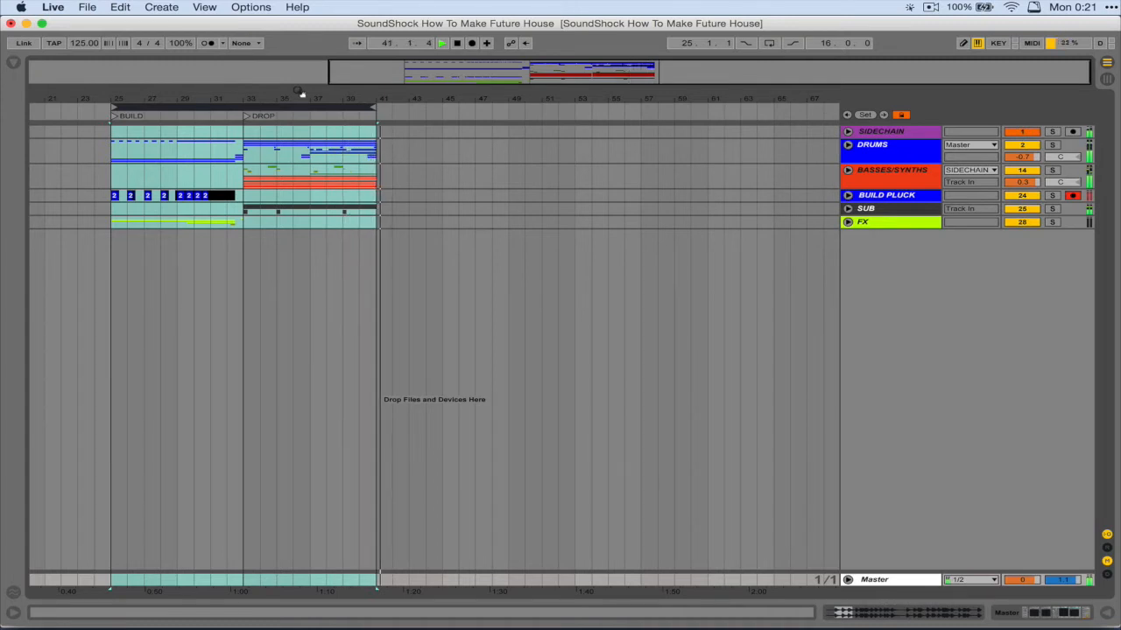
- Expand the BASSES/SYNTHS group, solo the tracks from PLUCK through BASS LAYER and play the drop to audition them
key("space")
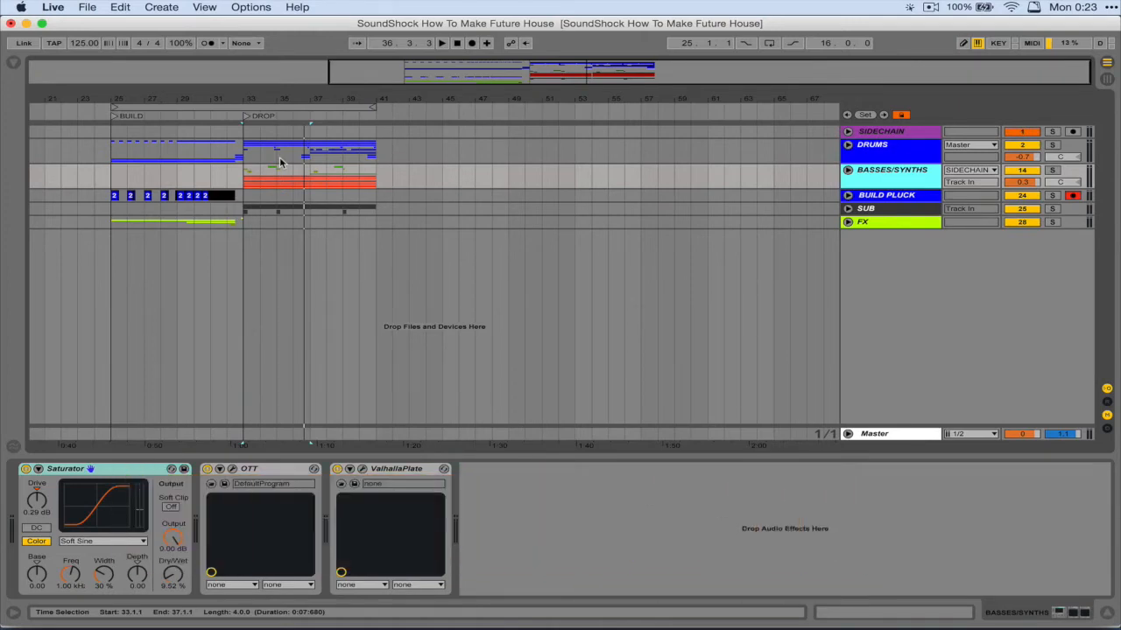
left_click(848, 169)
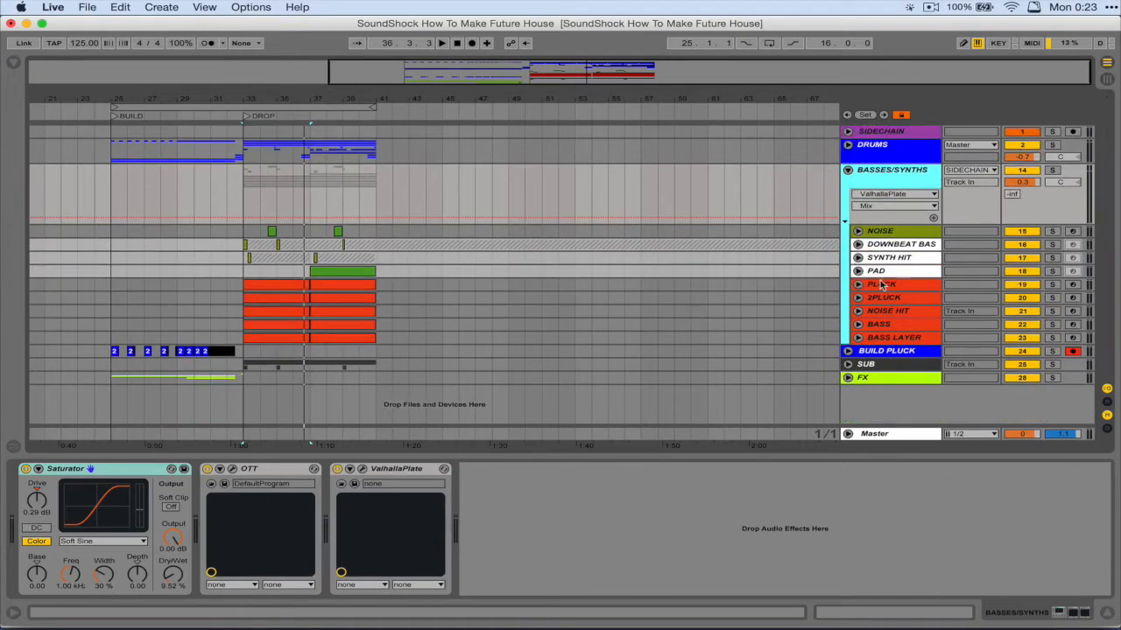
left_click(880, 286)
left_click(880, 338, "shift")
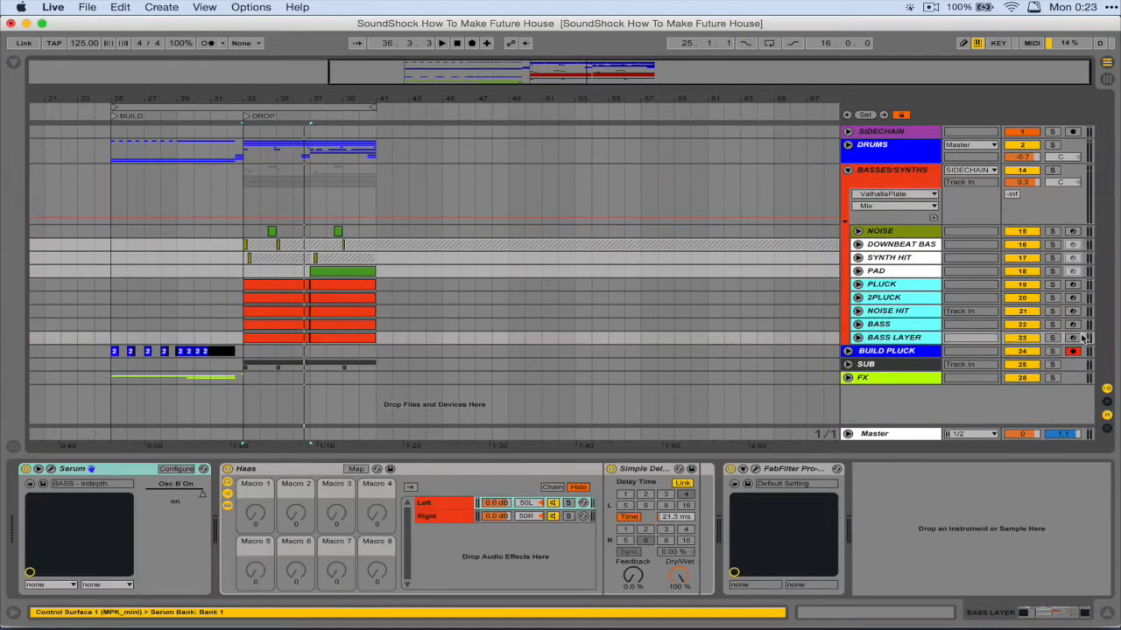
left_click(1053, 284)
key("space")
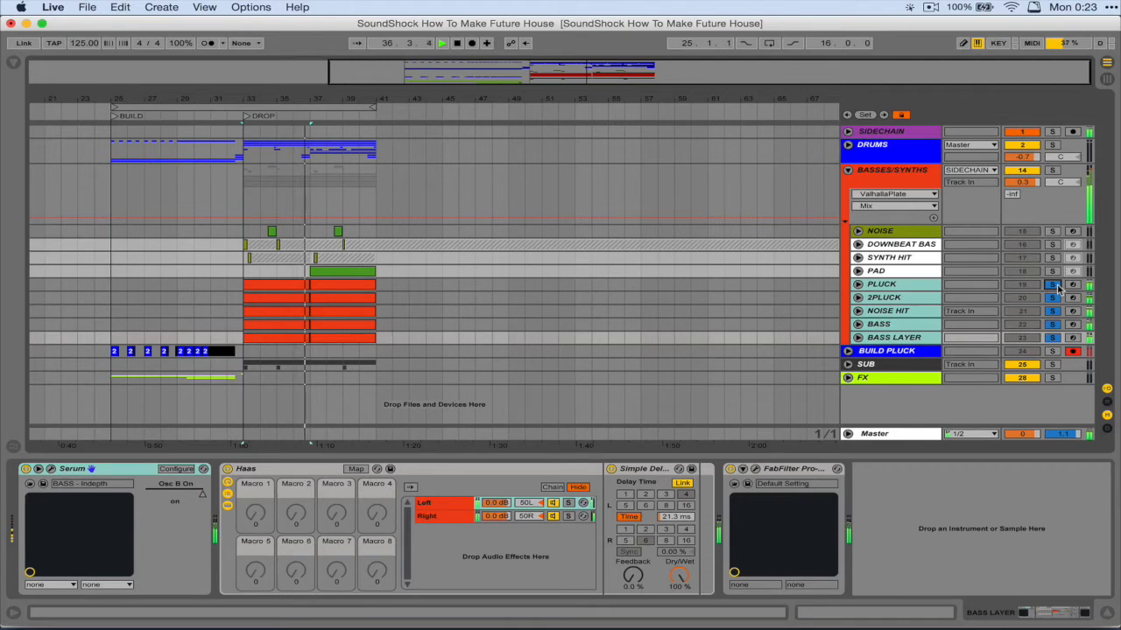
- Clear the layer tracks' solos, unfold the PLUCK track and select its first MIDI clip in the drop
left_click(1031, 287)
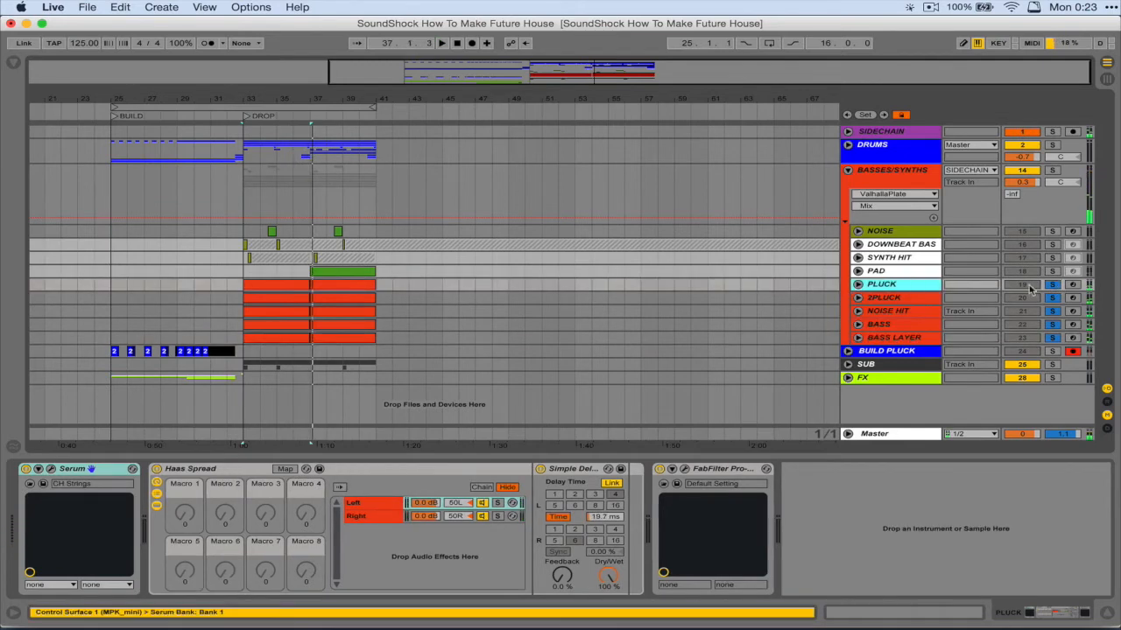
left_click(1053, 285)
left_click(893, 285)
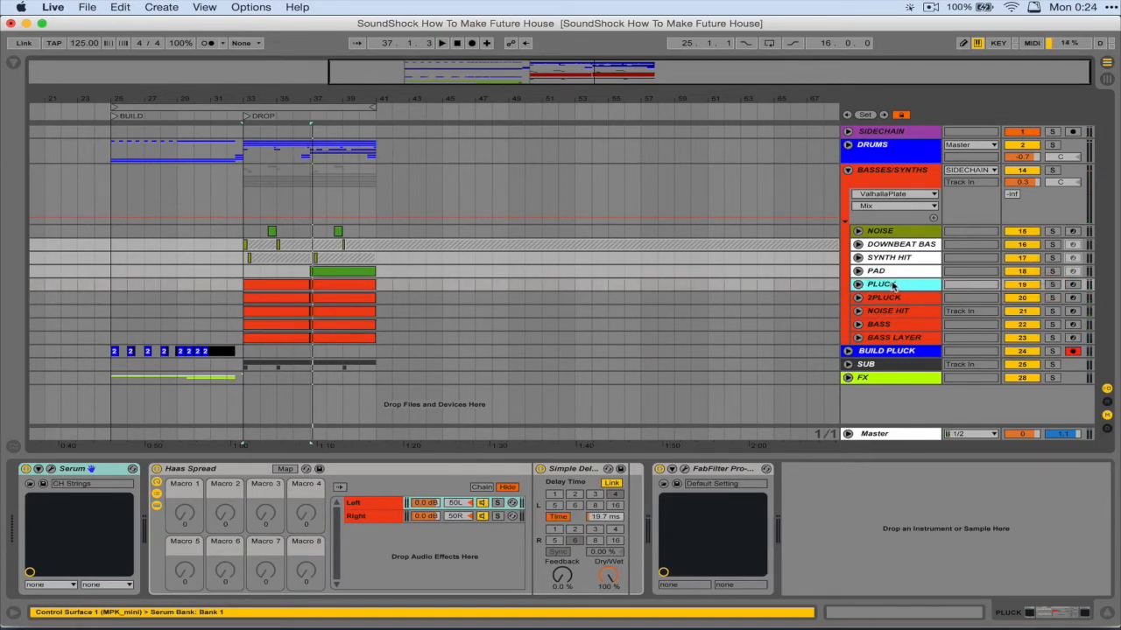
left_click(858, 285)
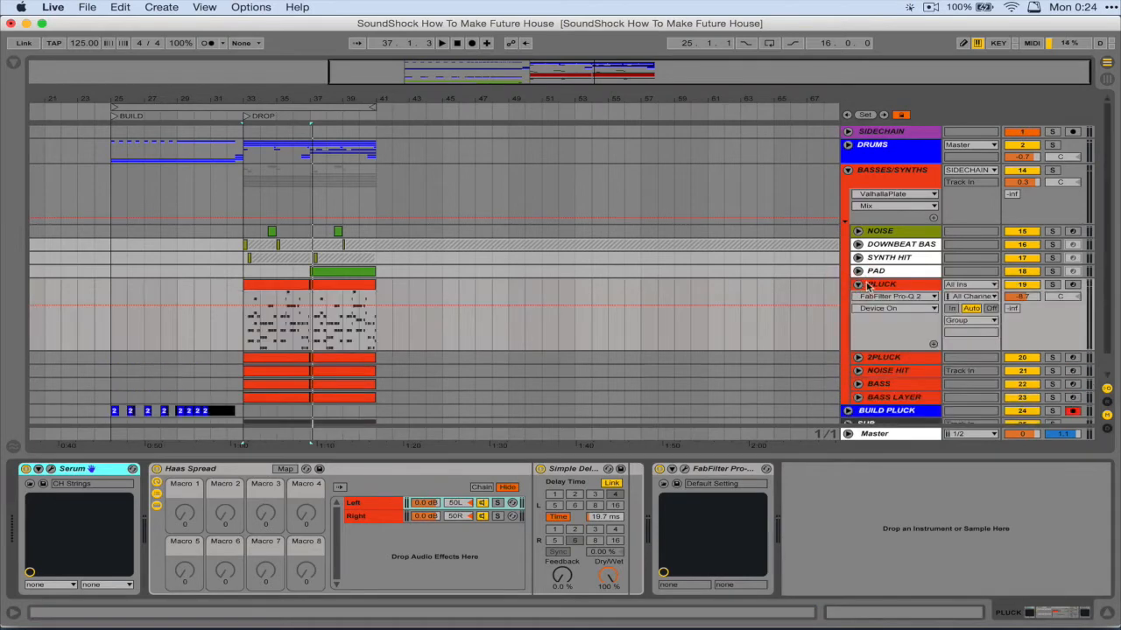
left_click(871, 285)
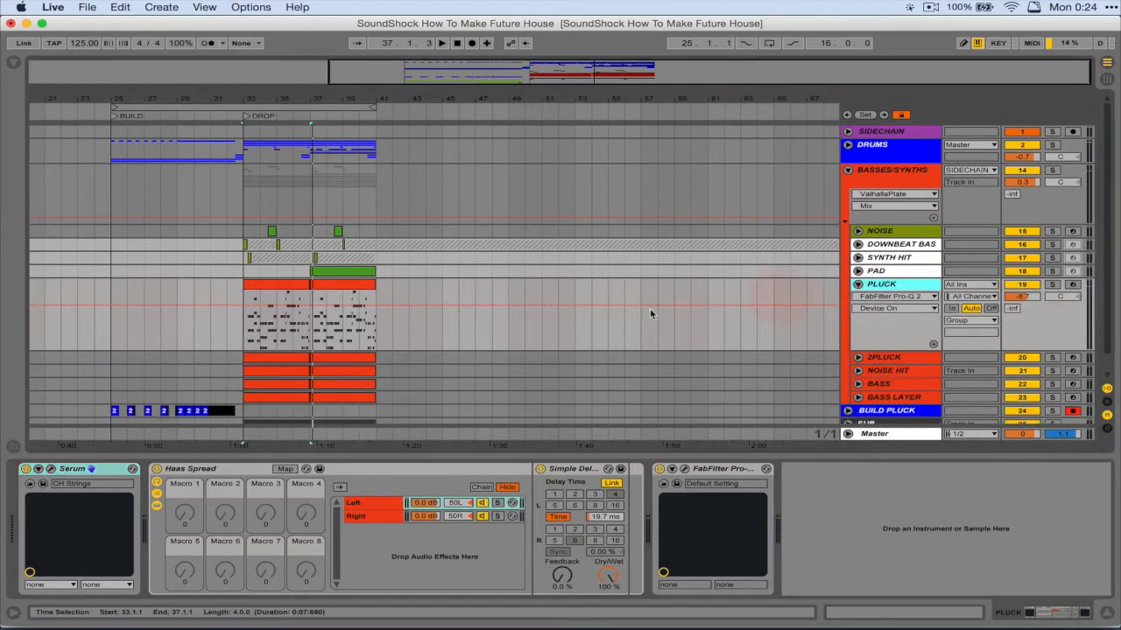
left_click(288, 286)
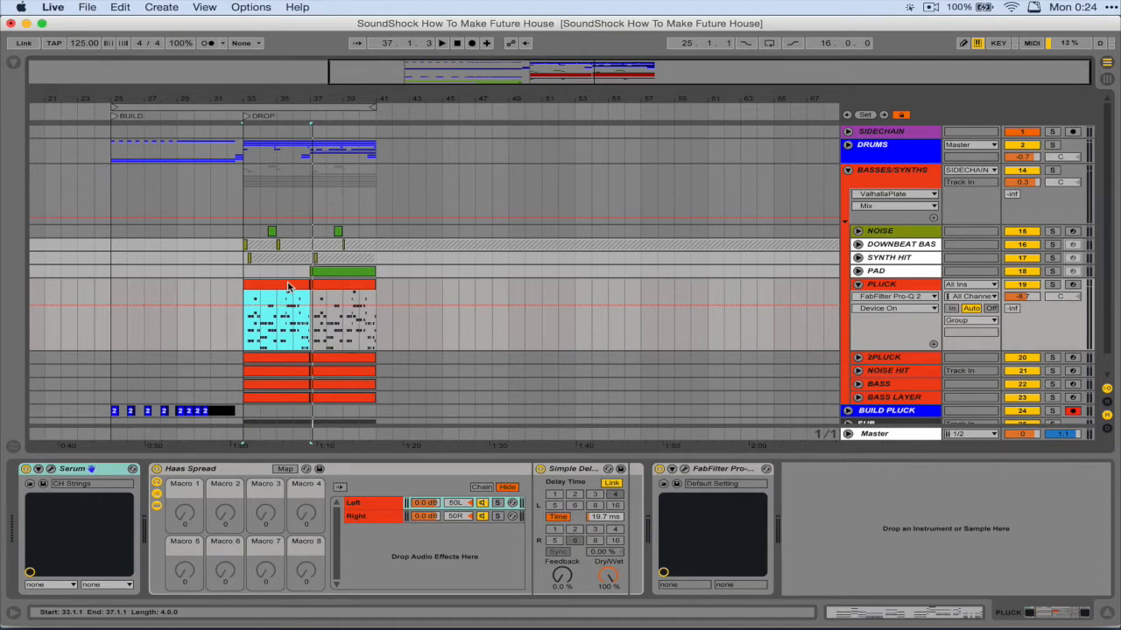
- Open the PLUCK track's Serum window, solo the track and examine the LFO 2 shape
left_click(53, 470)
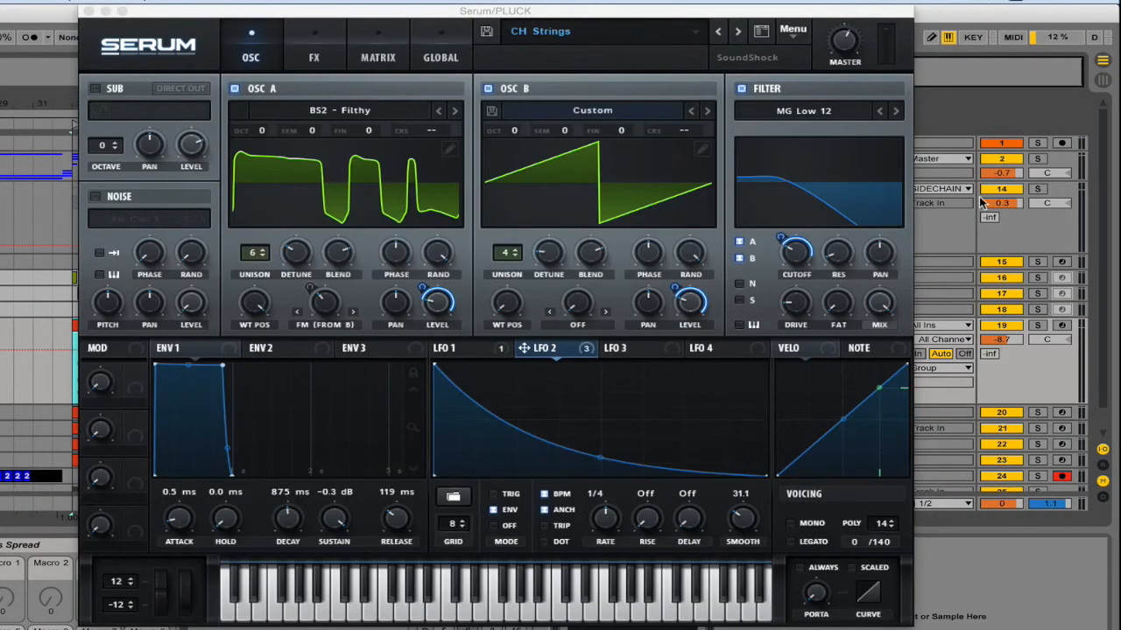
left_click_drag(810, 13, 677, 14)
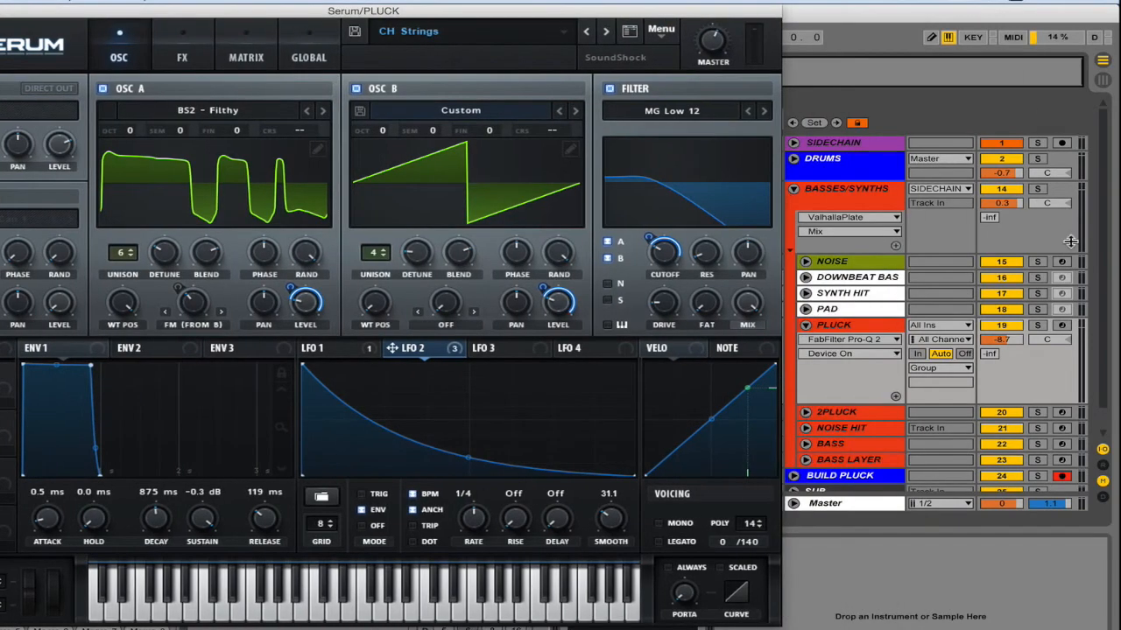
left_click(1037, 326)
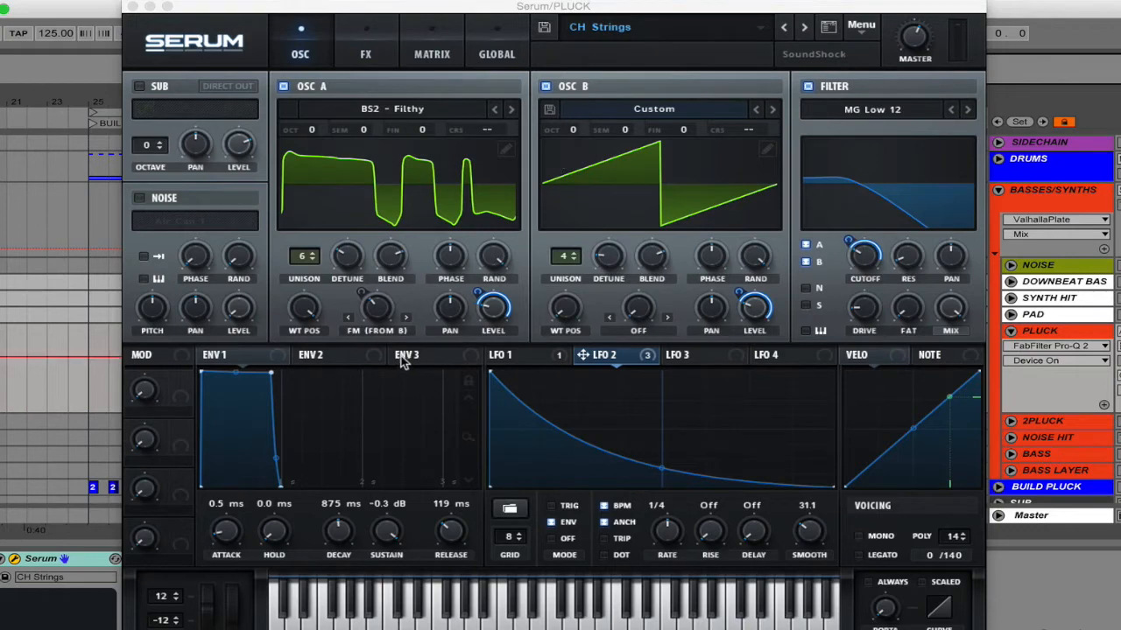
mouse_move(603, 354)
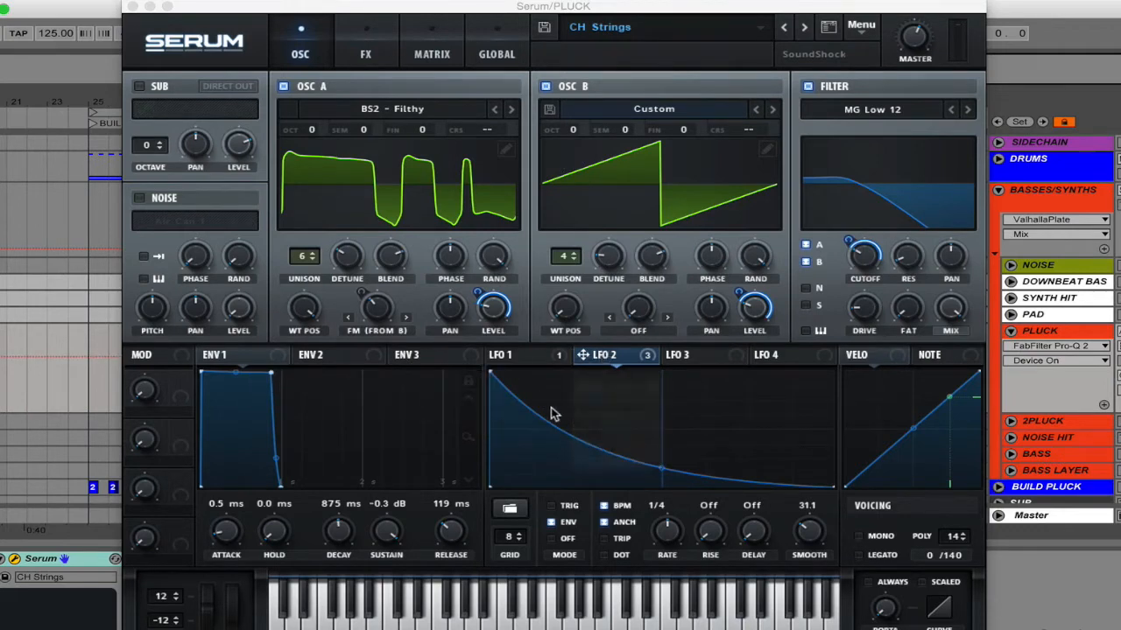
left_click(611, 357)
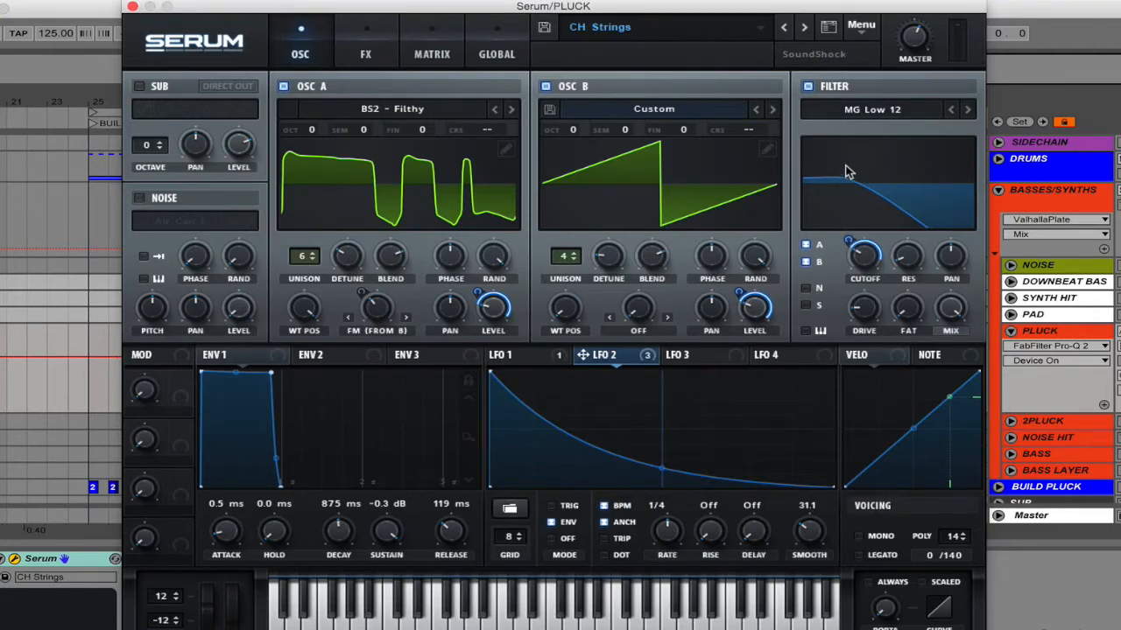
- Examine Serum's effects on PLUCK, checking the compressor's attack, release and threshold and comparing the sound with the compressor bypassed and re-enabled
left_click(367, 44)
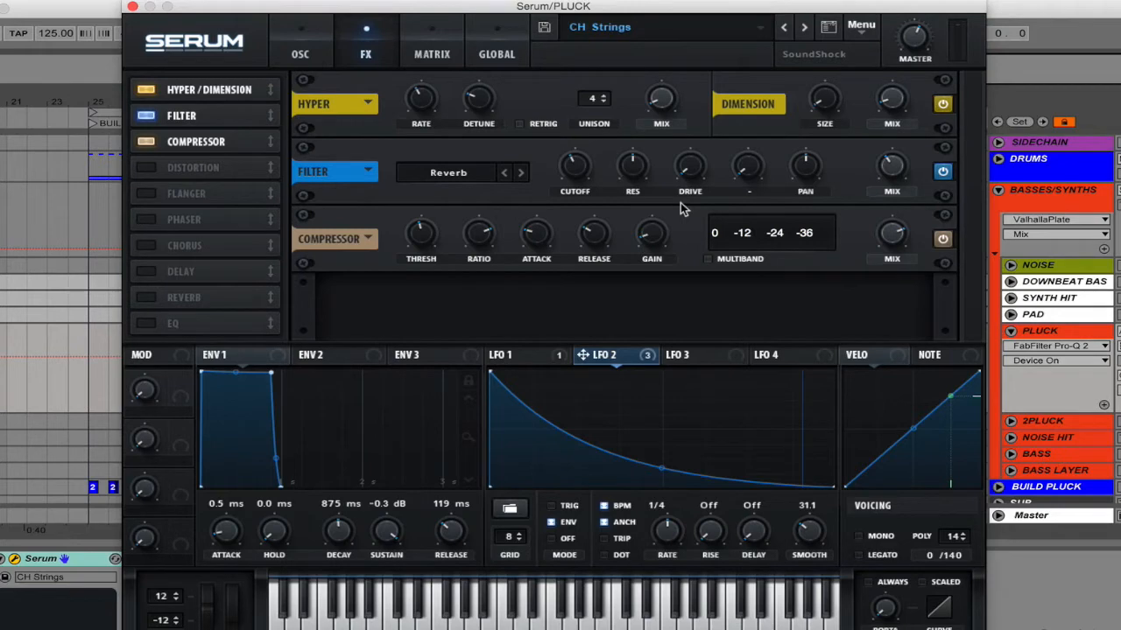
left_click(538, 235)
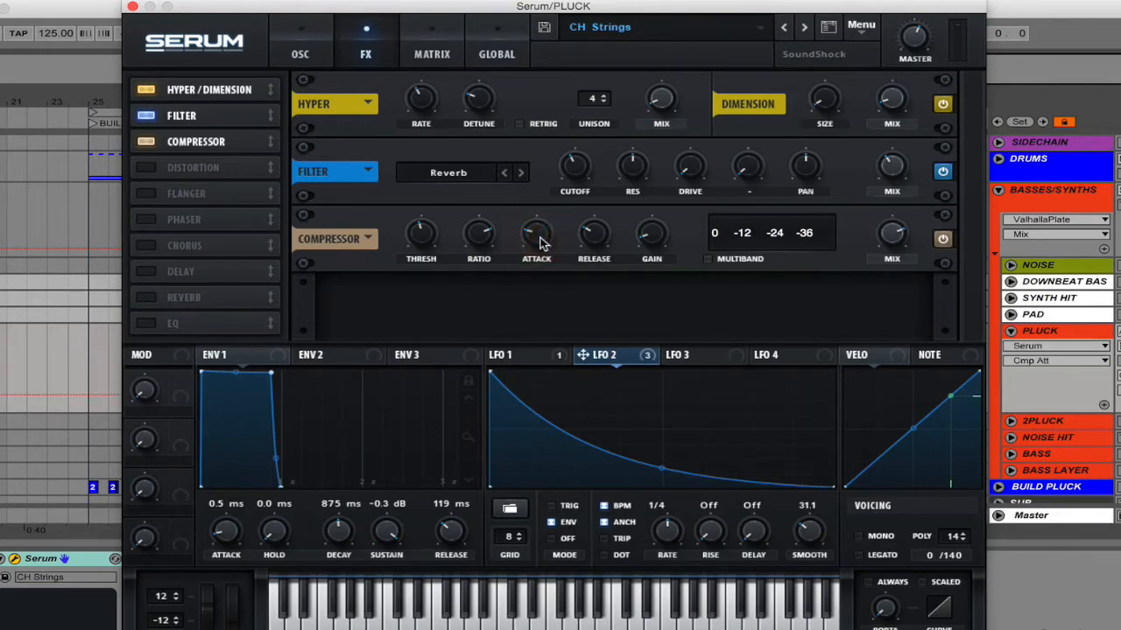
left_click(537, 235)
left_click(596, 235)
left_click(422, 235)
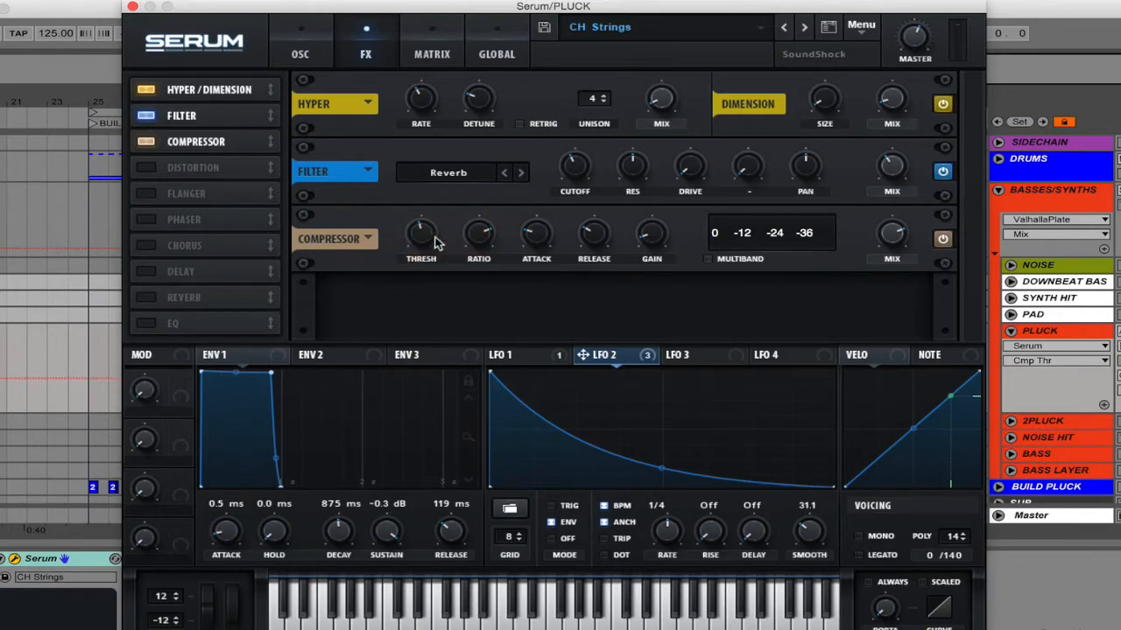
left_click(942, 239)
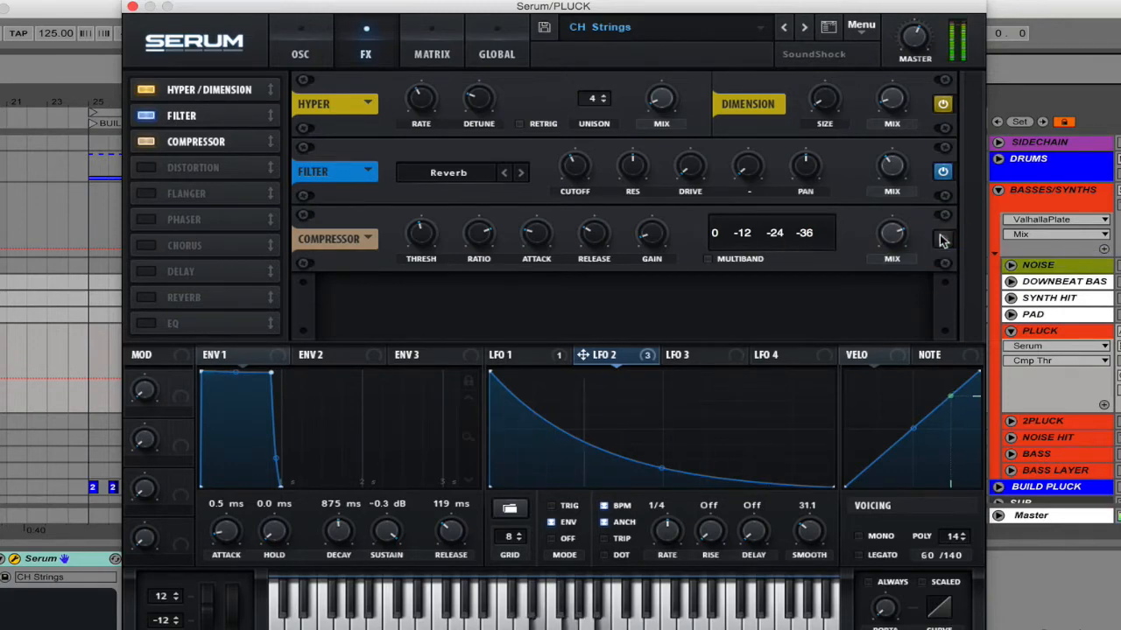
left_click(942, 239)
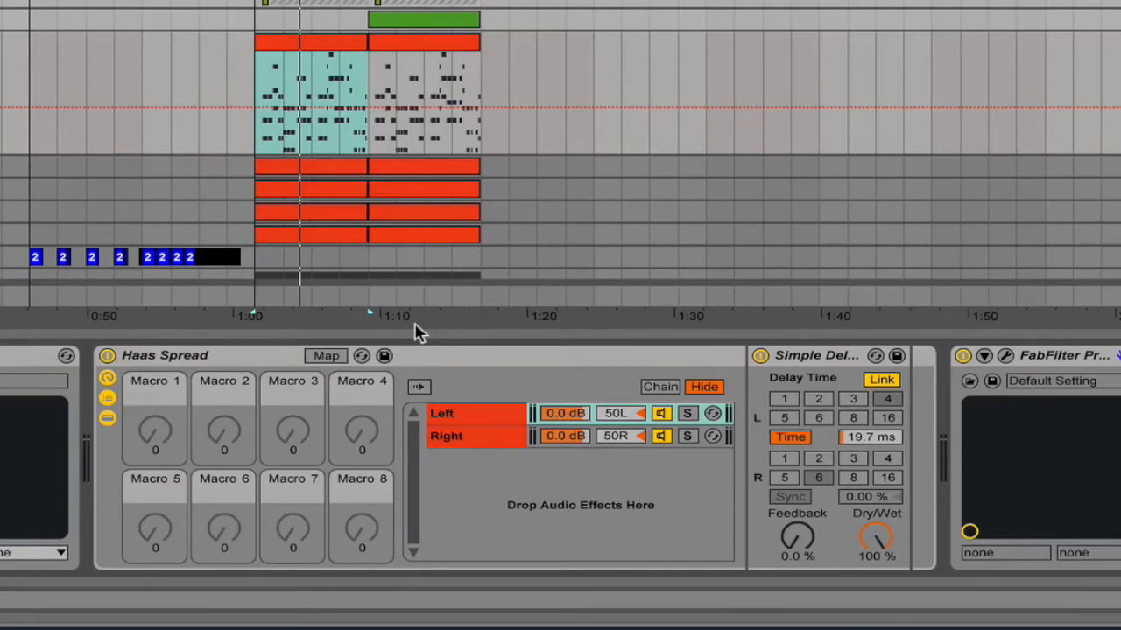
- Examine the Haas Spread rack's Left chain, switching its Simple Delay to Sync and back to Time mode
left_click(464, 415)
left_click(813, 357)
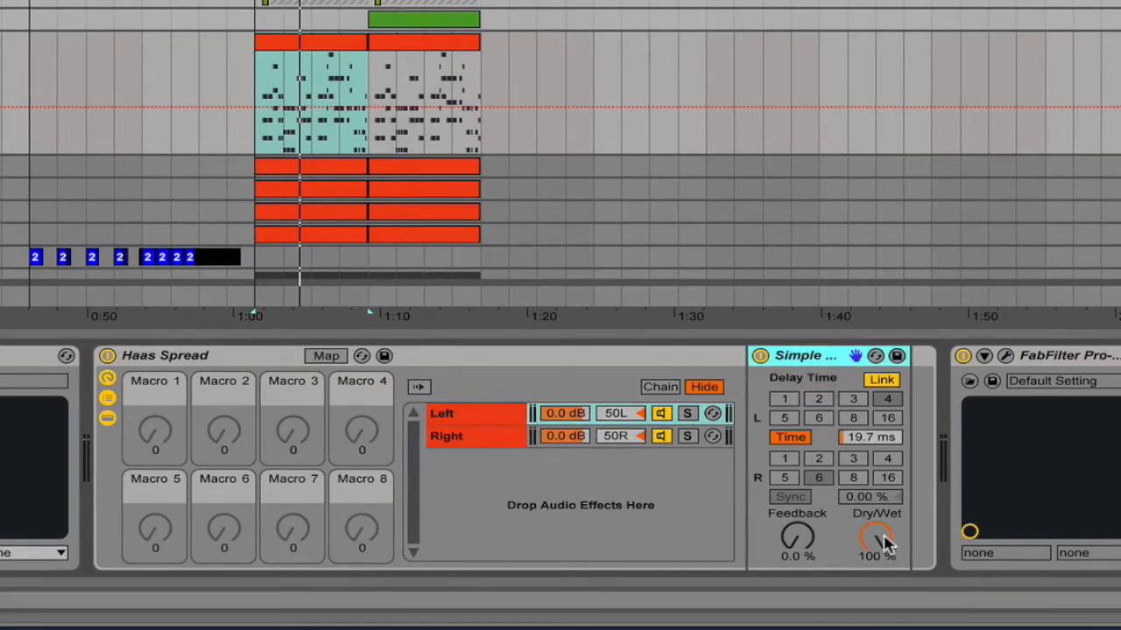
left_click(798, 439)
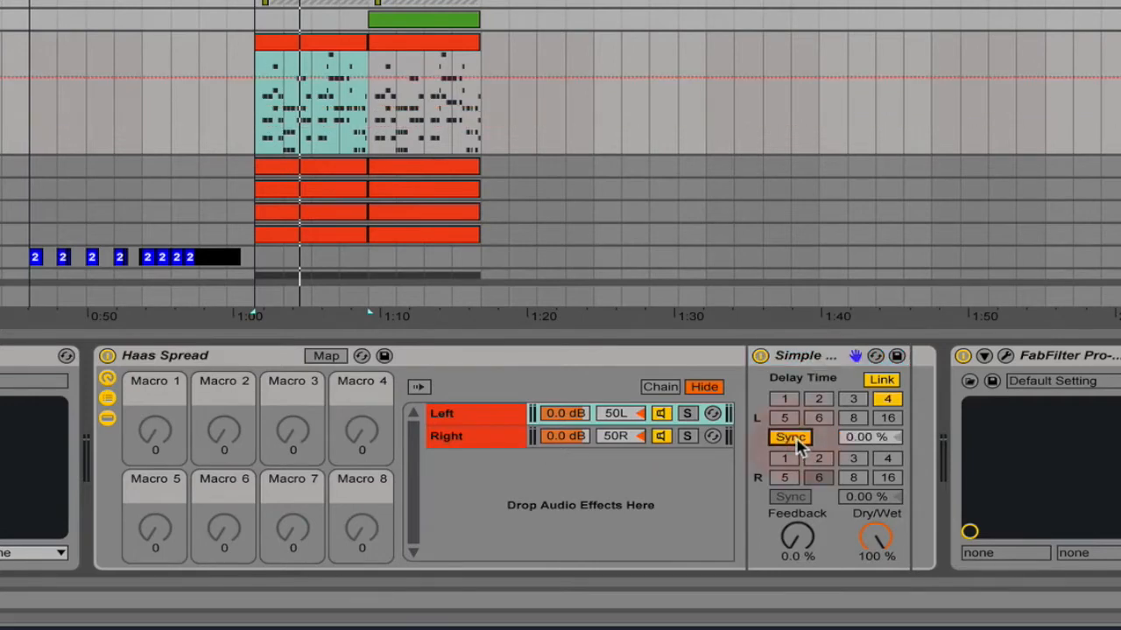
left_click(804, 439)
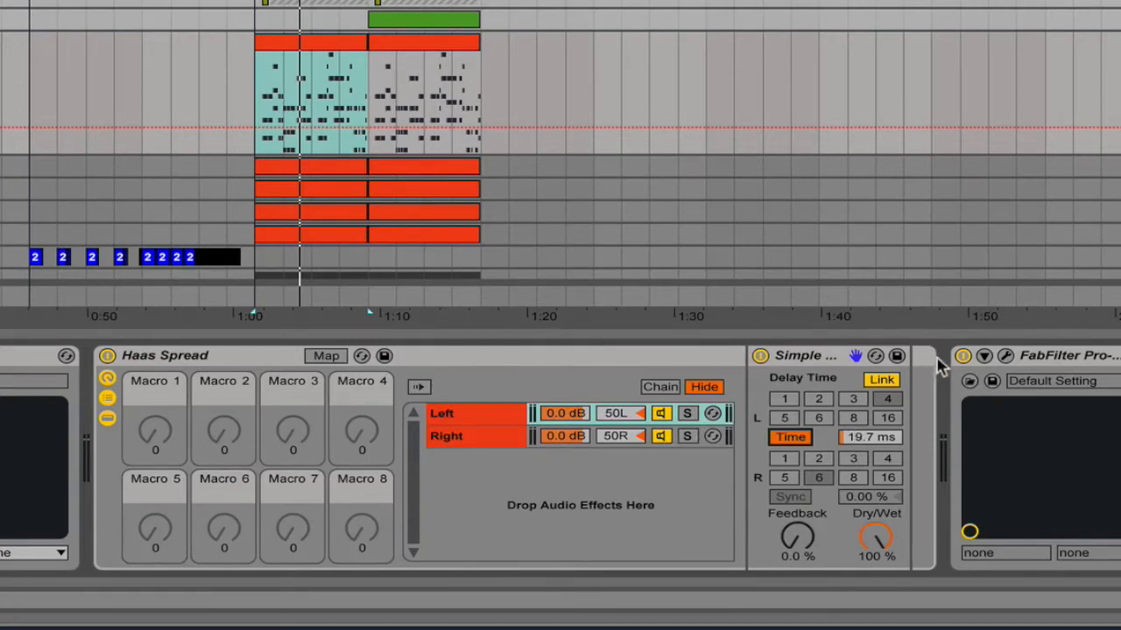
- Review the FabFilter Pro-Q 2 curve on PLUCK, close it, and fold and unsolo the track
left_click(1006, 357)
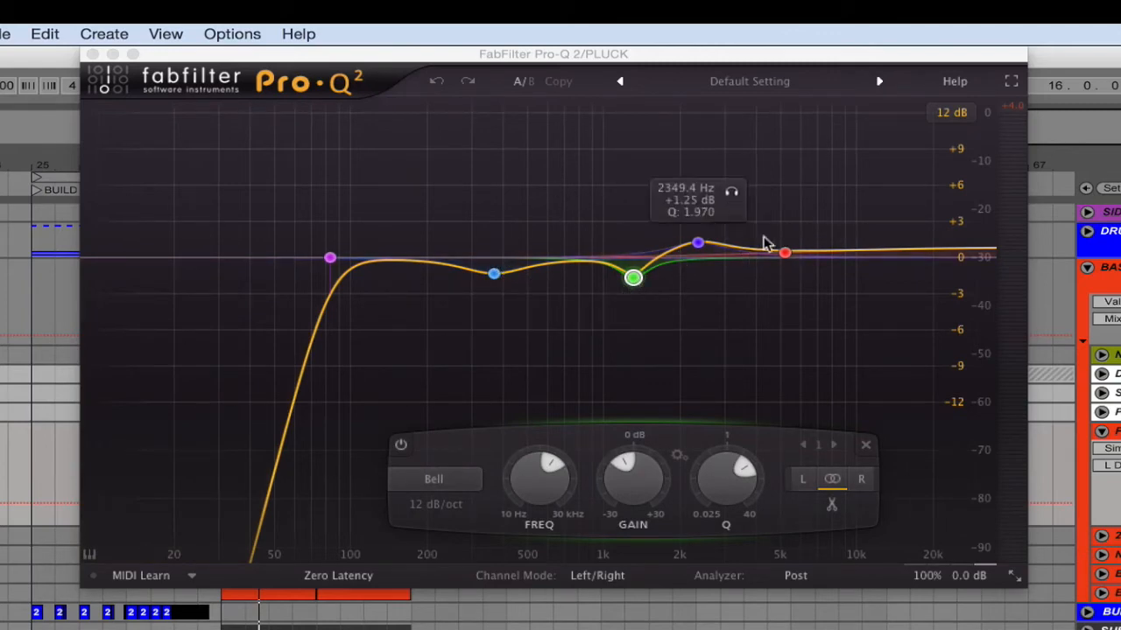
left_click(93, 55)
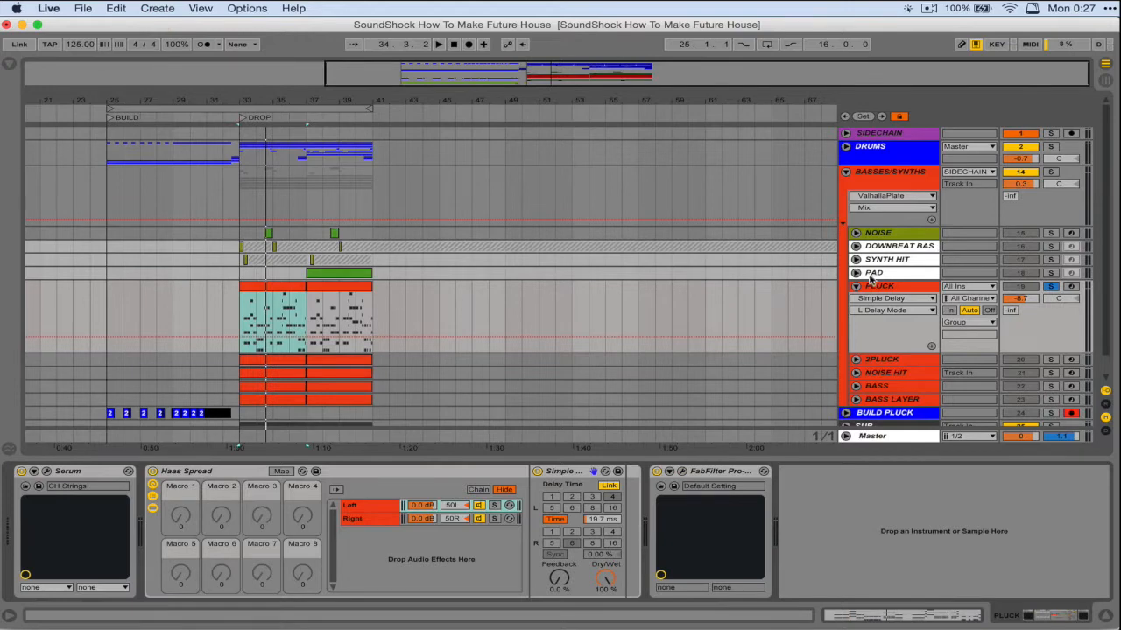
left_click(877, 285)
left_click(857, 288)
left_click(1050, 287)
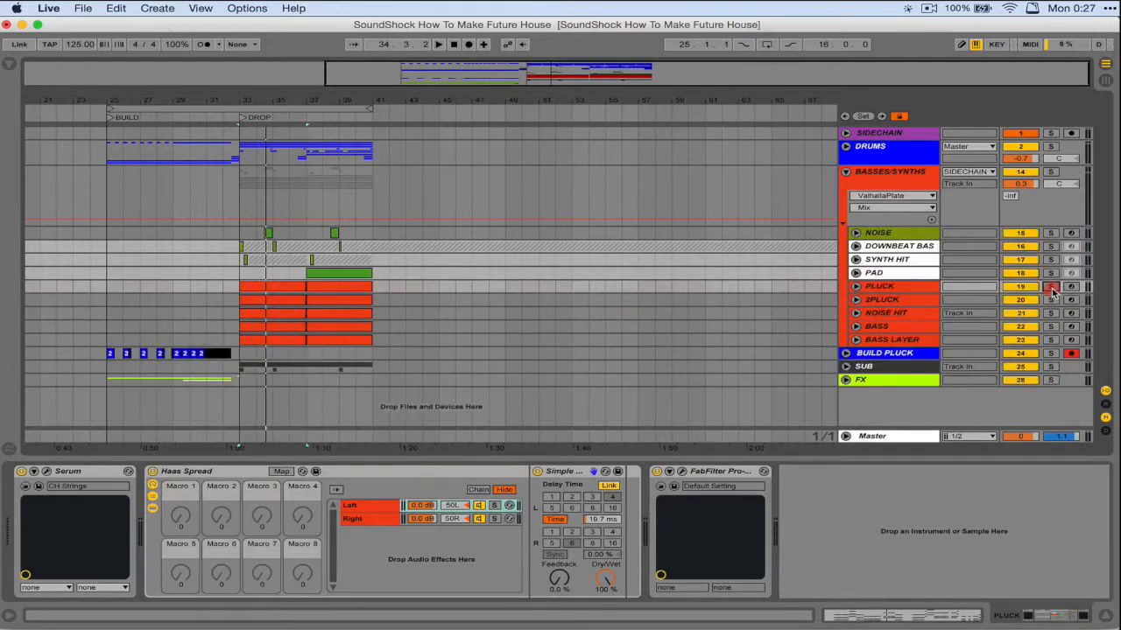
- Solo and unfold the 2PLUCK track, select its first drop clip and audition it
left_click(1052, 300)
left_click(912, 302)
left_click(856, 299)
left_click(268, 302)
key("space")
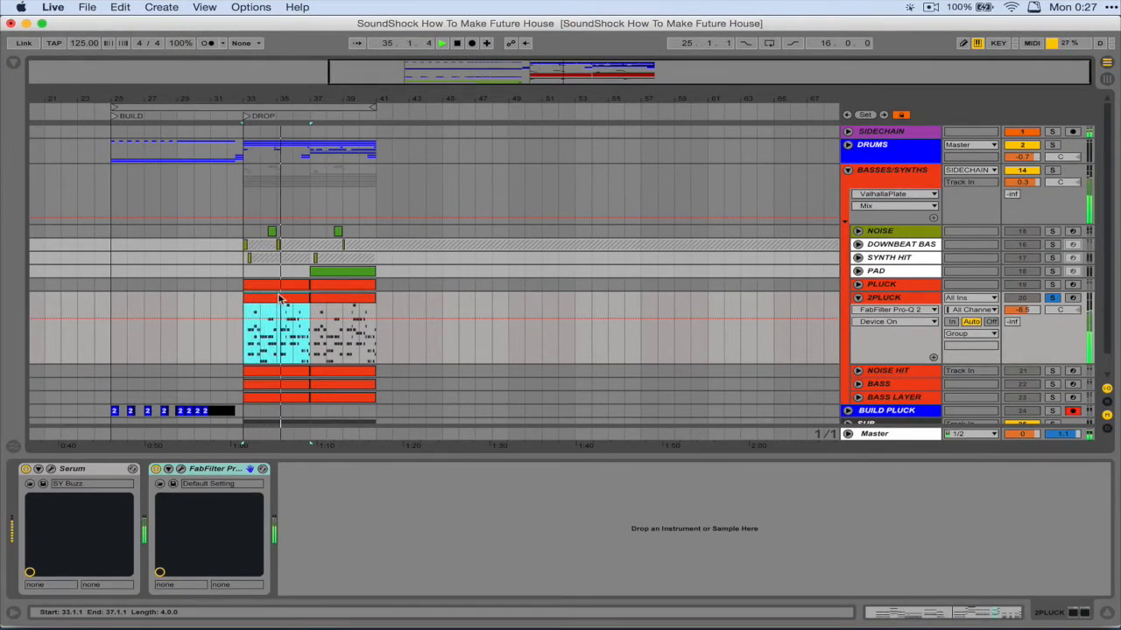
key("space")
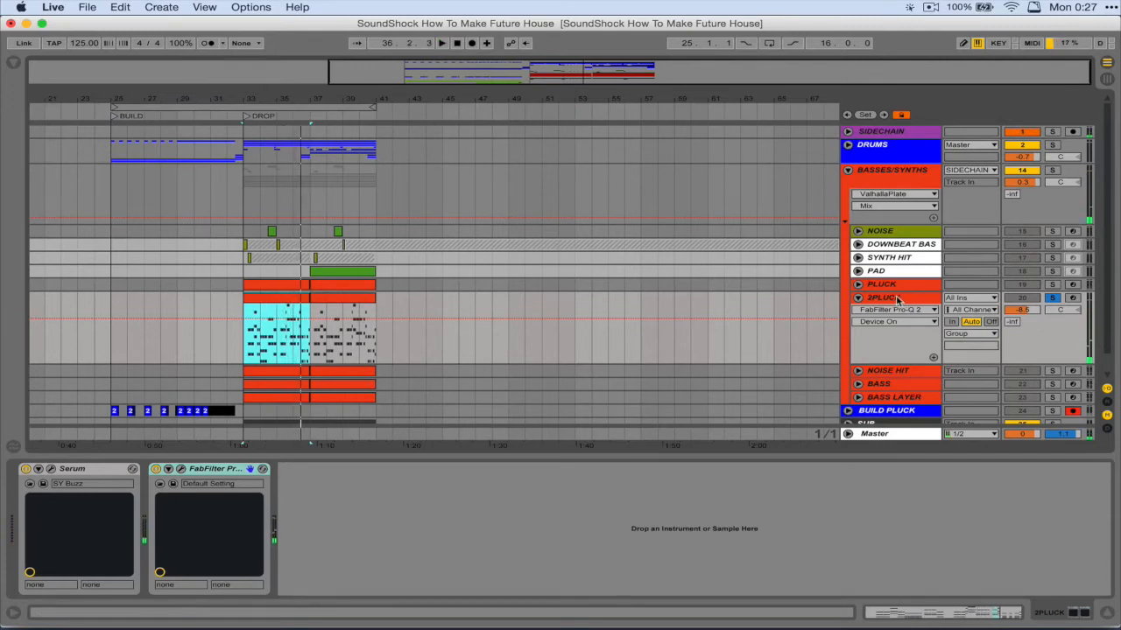
- Open Serum on 2PLUCK and examine its oscillators and effects chain, including the compressor's attack and the EQ
left_click(50, 469)
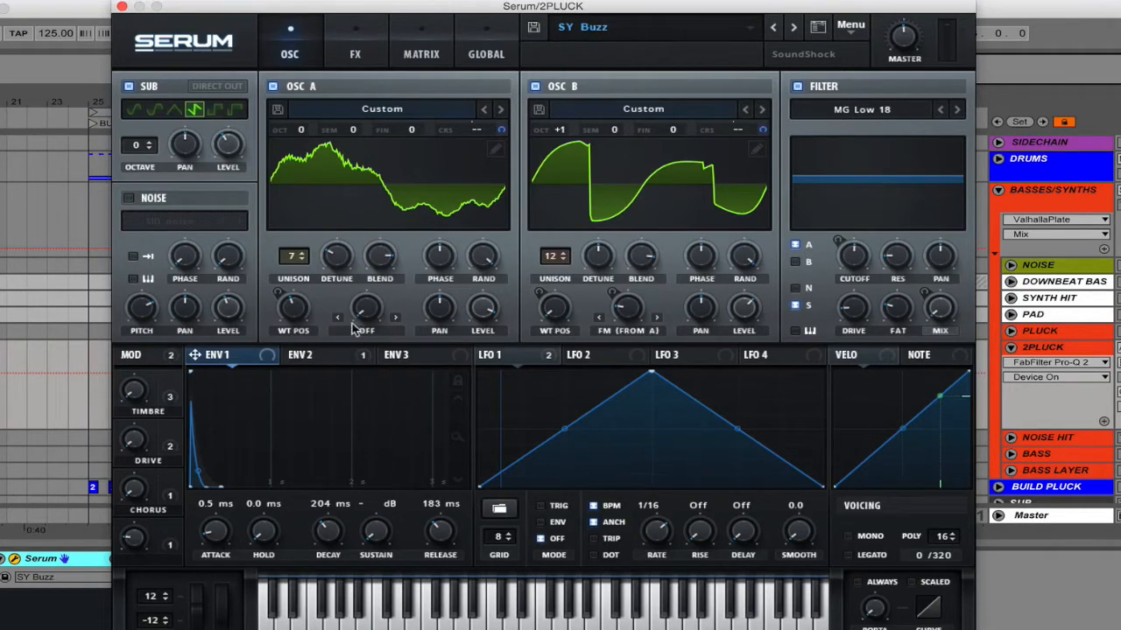
left_click(355, 40)
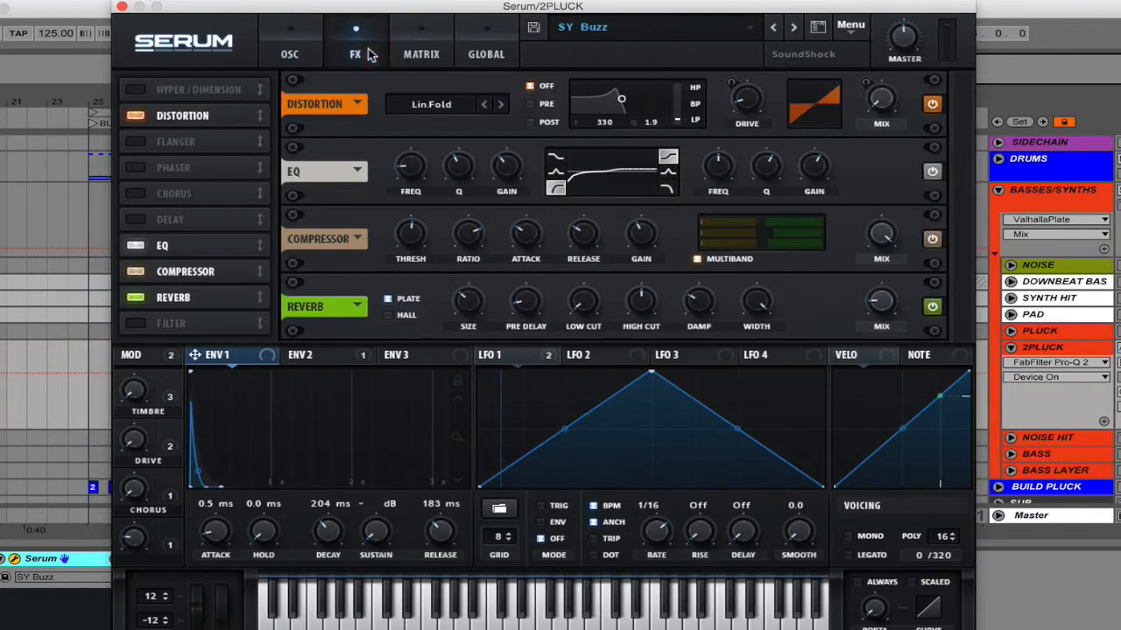
left_click(535, 224)
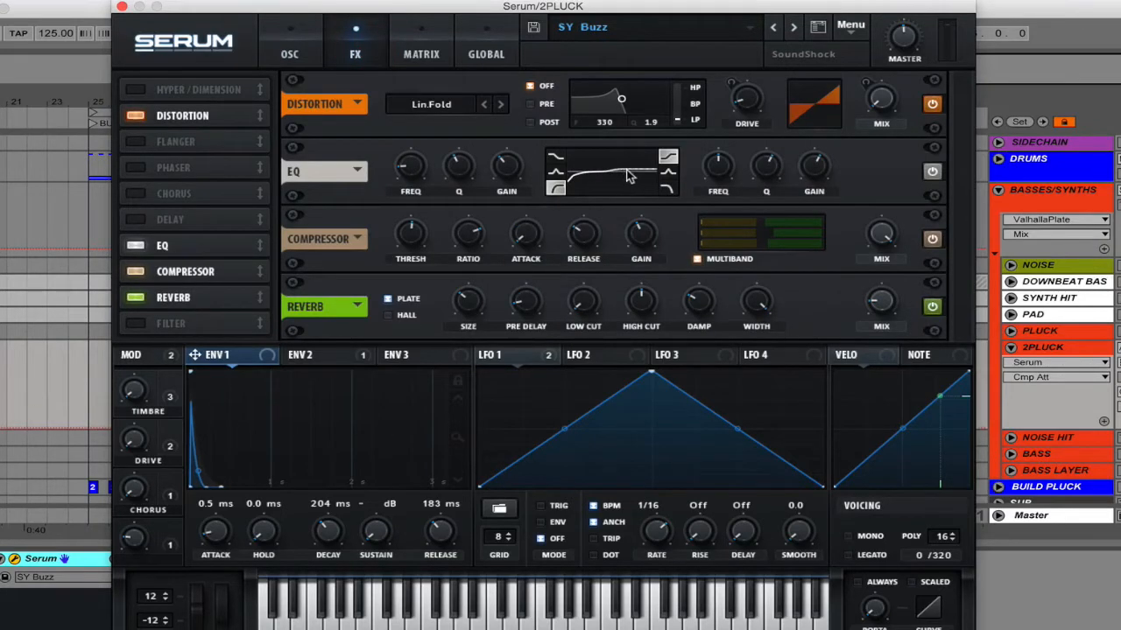
left_click(869, 173)
left_click(291, 46)
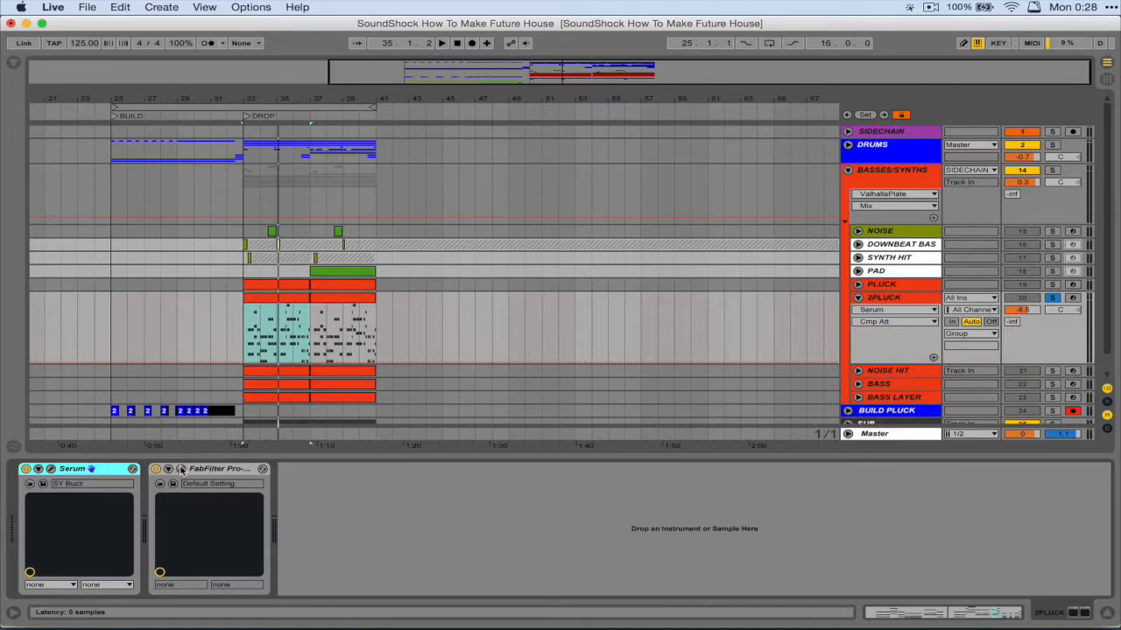
- Review the midrange dip in 2PLUCK's FabFilter Pro-Q 2, close the equalizer and select the NOISE HIT track
left_click(180, 471)
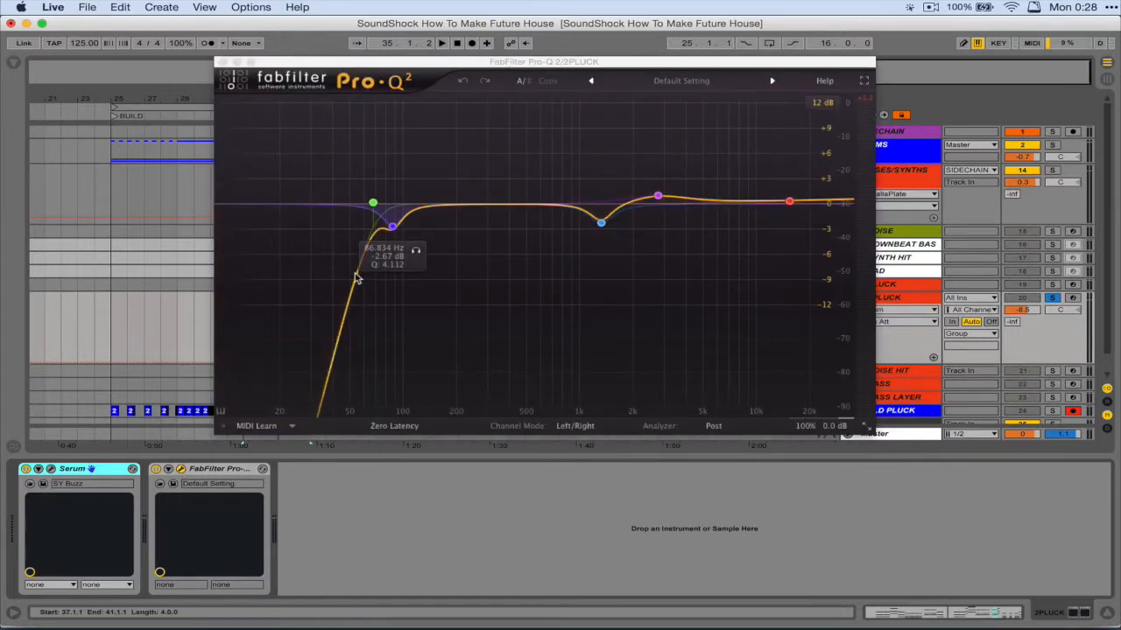
left_click(601, 223)
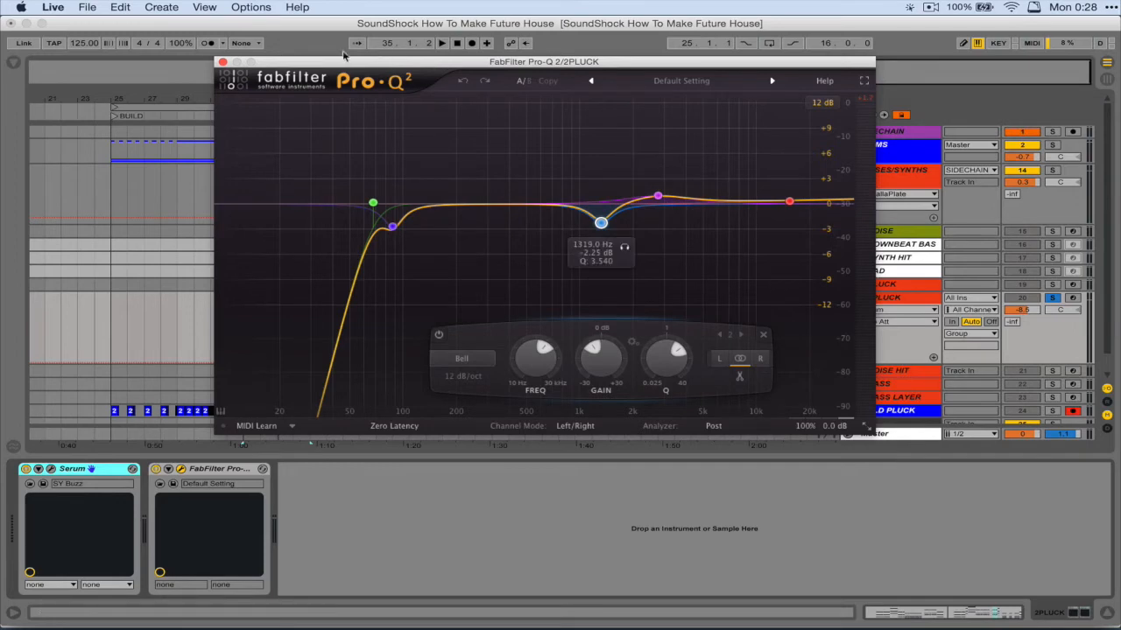
left_click(223, 61)
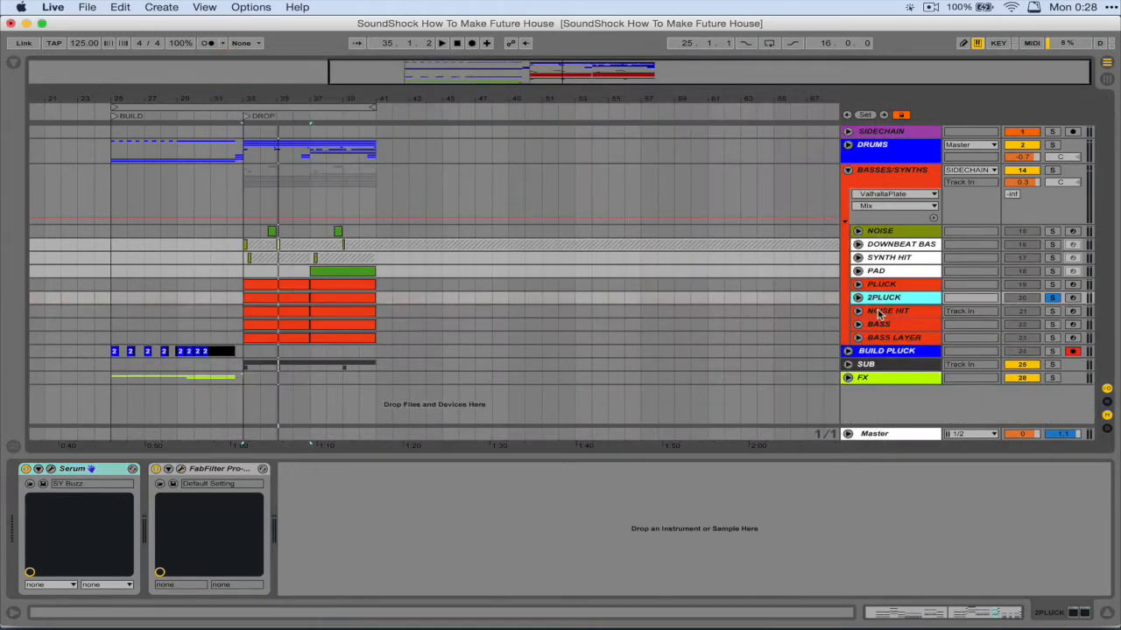
left_click(879, 312)
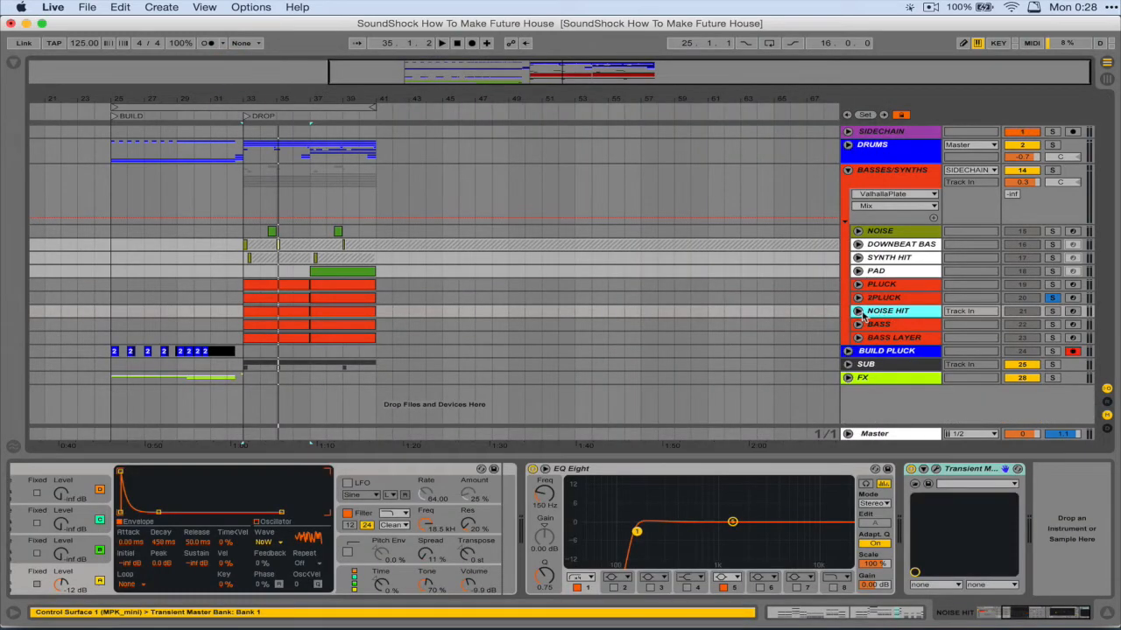
- Solo the NOISE HIT track, select its first drop clip and audition it
left_click(1053, 312)
left_click(263, 311)
key("space")
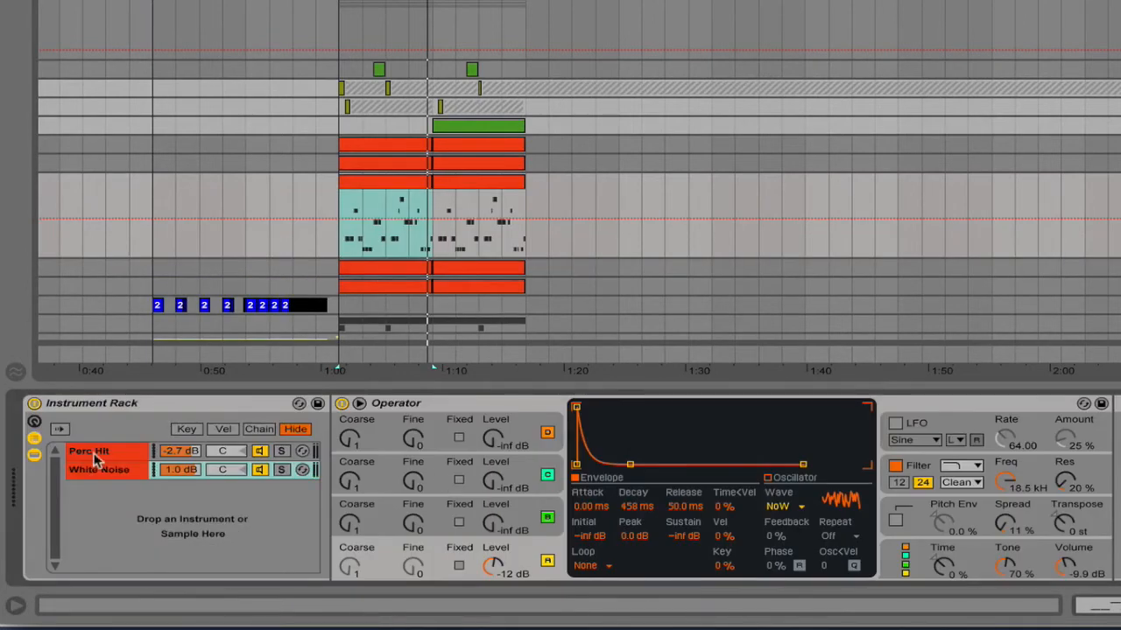
- Solo the Perc Hit chain in NOISE HIT's Instrument Rack and audition its sample
left_click(110, 458)
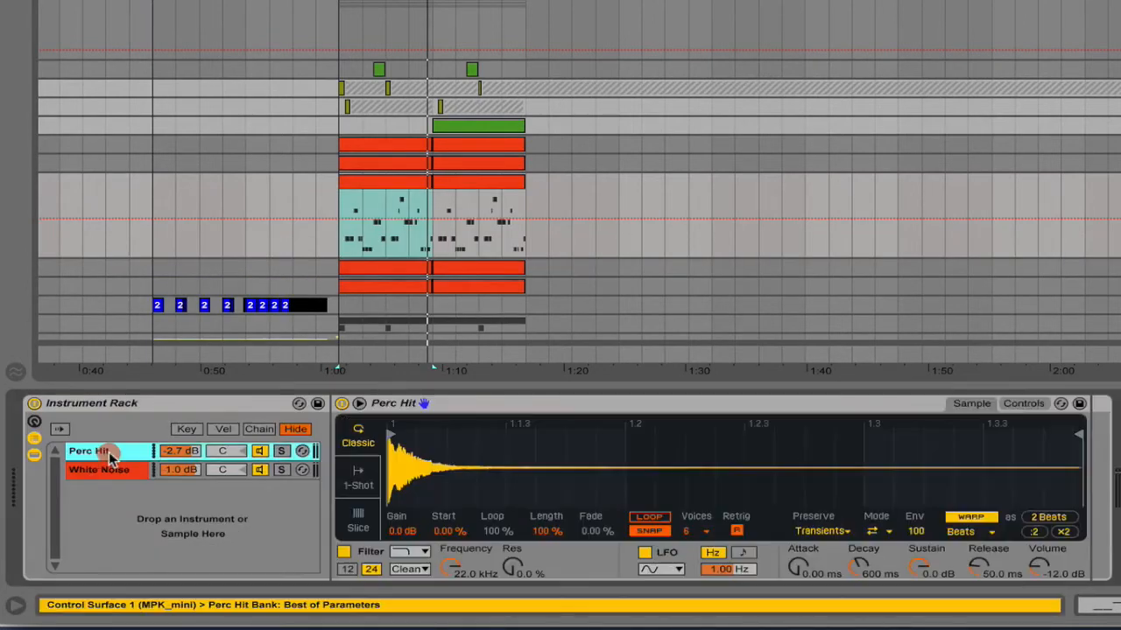
left_click(283, 450)
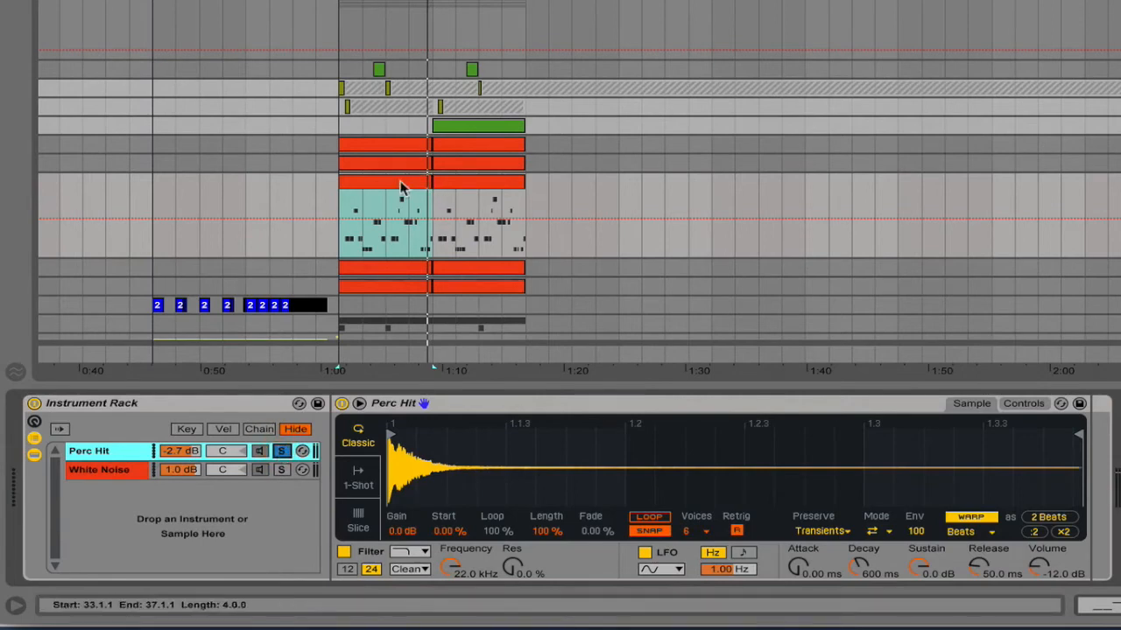
left_click(401, 194)
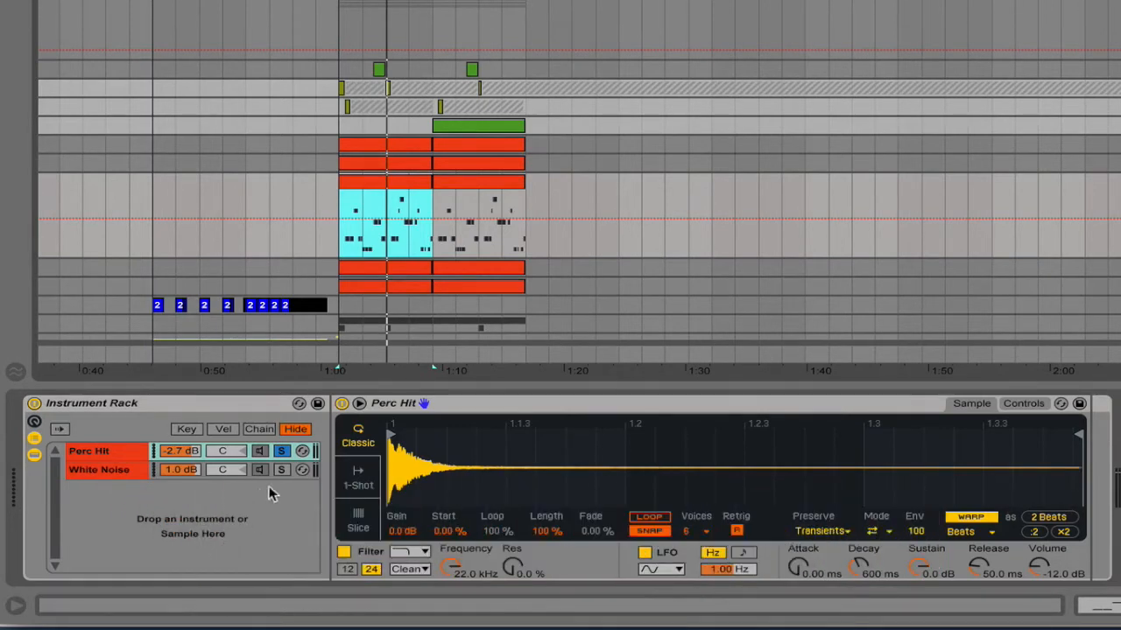
- Solo the White Noise chain in place of Perc Hit and audition the Operator noise on its own
left_click(288, 468)
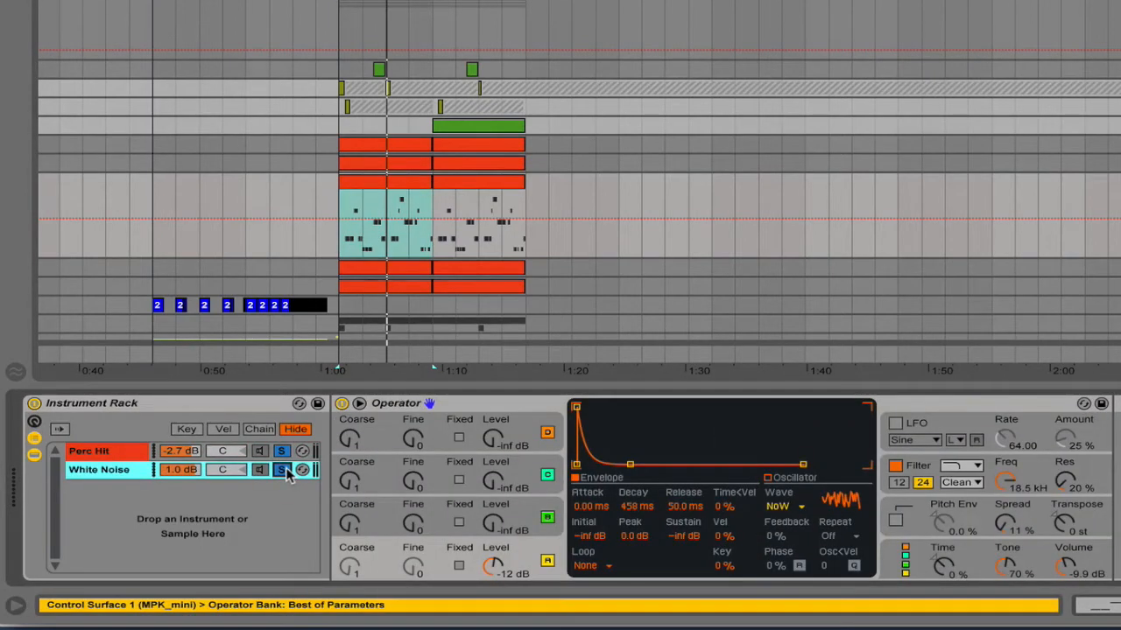
key("space")
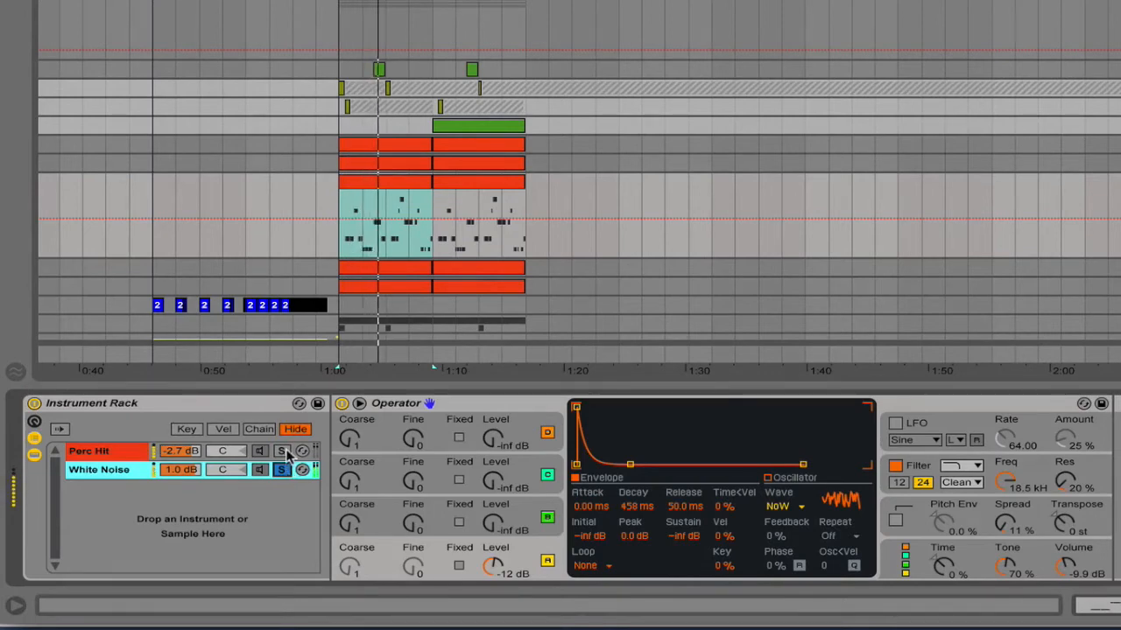
left_click(282, 451)
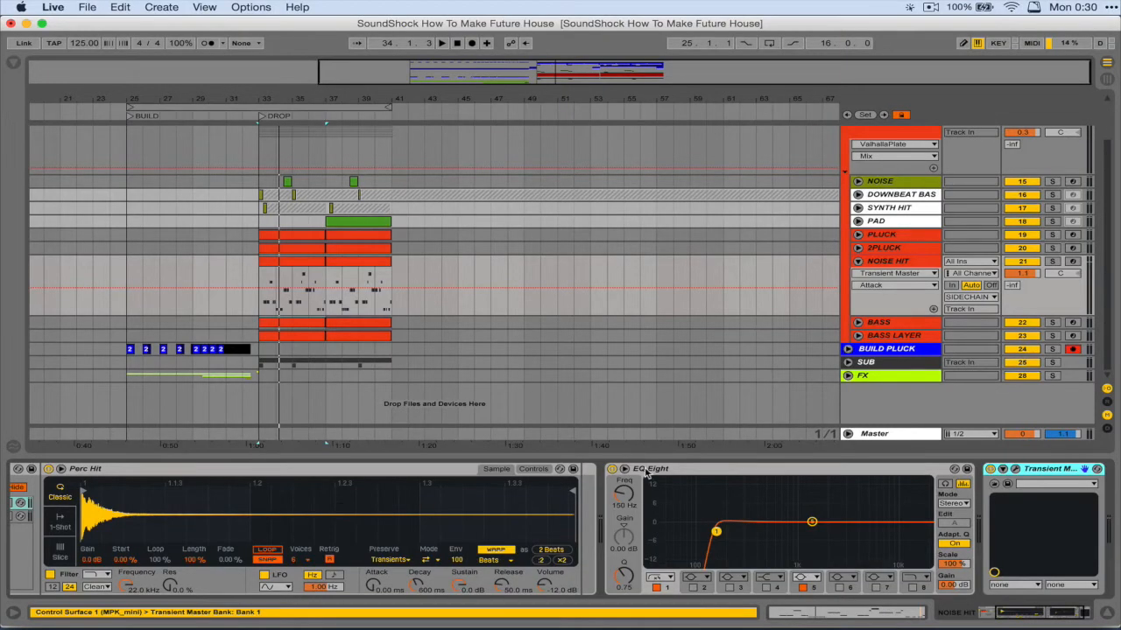
- Review the low cut in NOISE HIT's EQ Eight and the Attack setting in its Transient Master
left_click(647, 468)
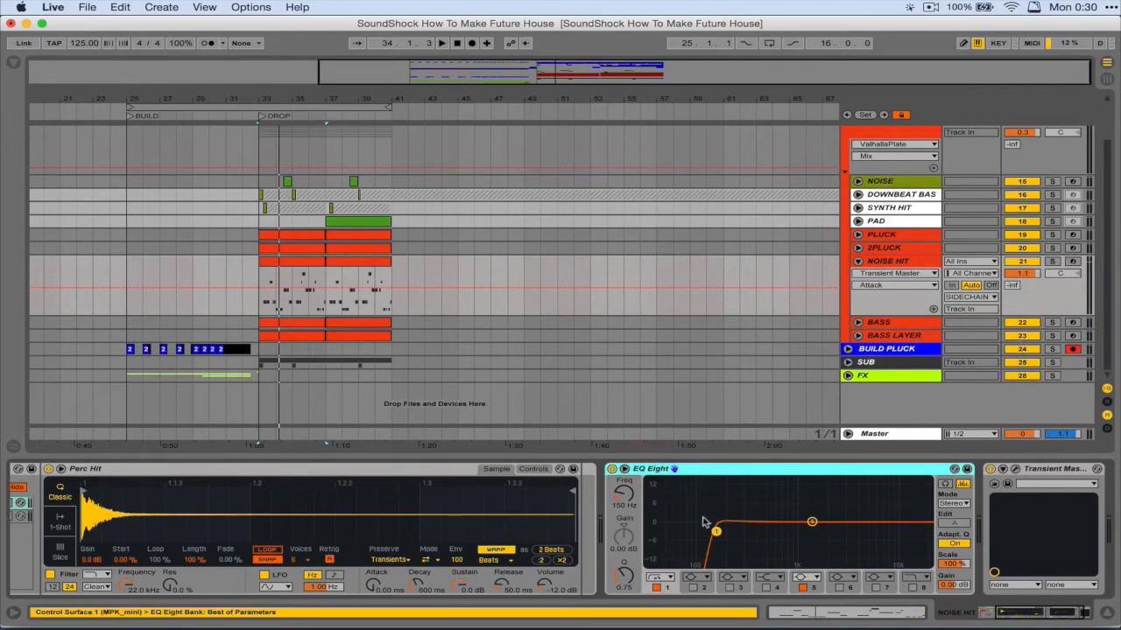
scroll(710, 502, "right", 3)
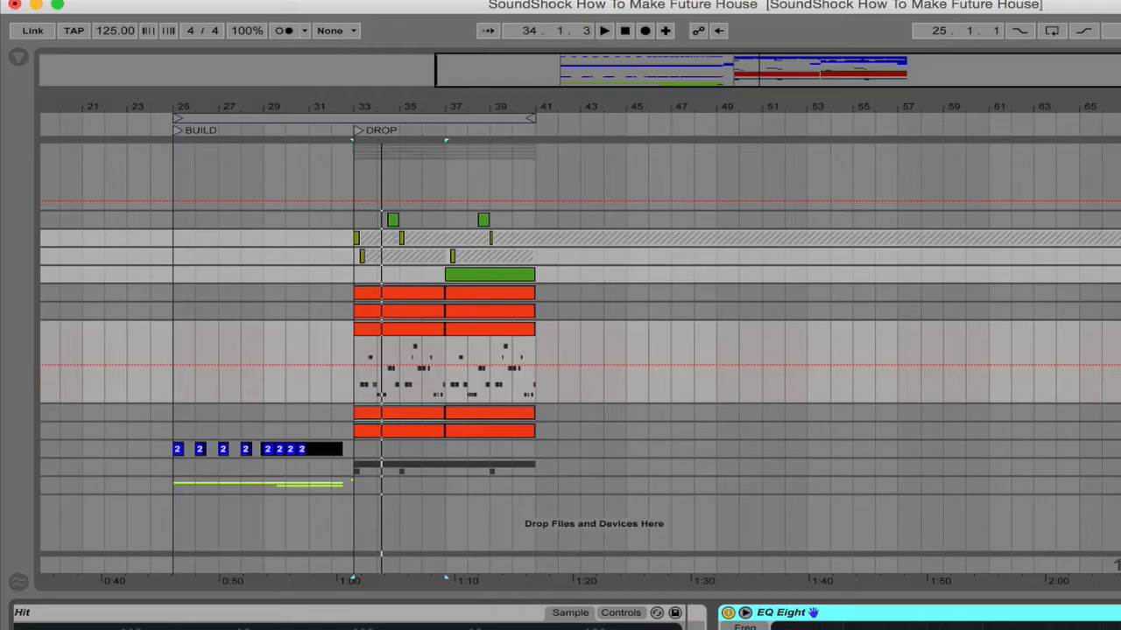
left_click(935, 471)
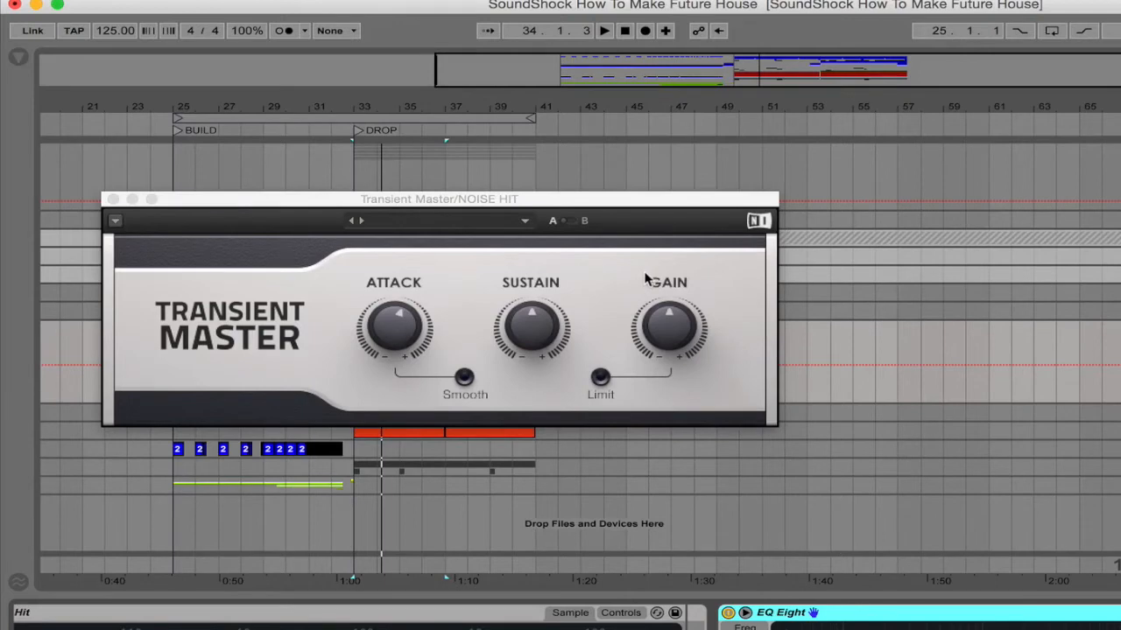
mouse_move(395, 327)
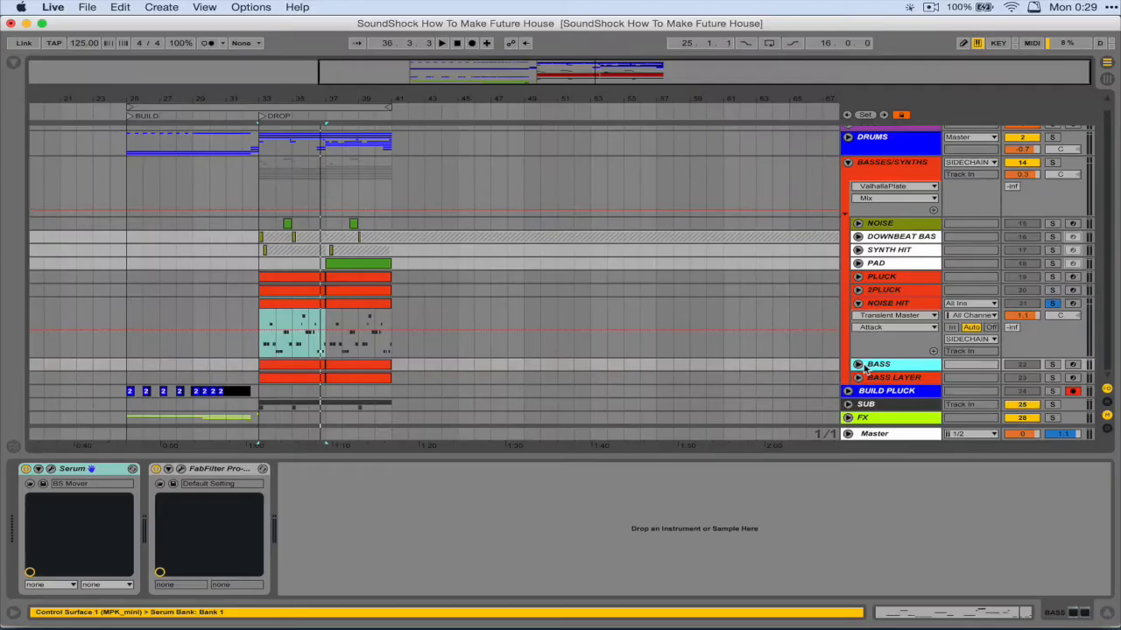
- Solo the BASS track in place of NOISE HIT and audition its drop section
left_click(858, 364)
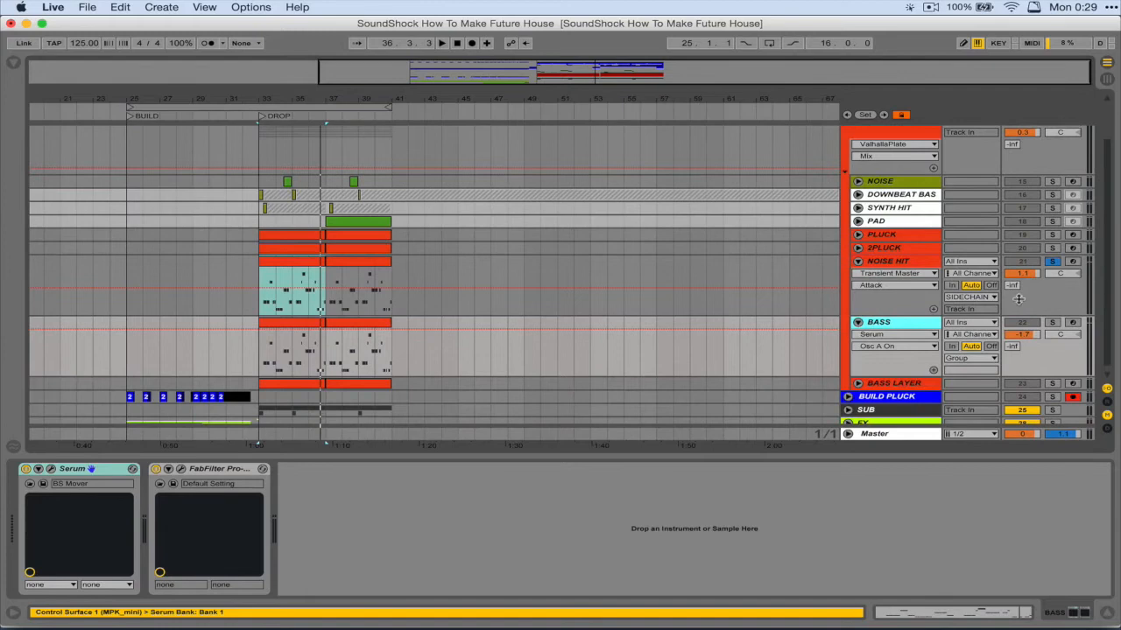
left_click(1052, 324)
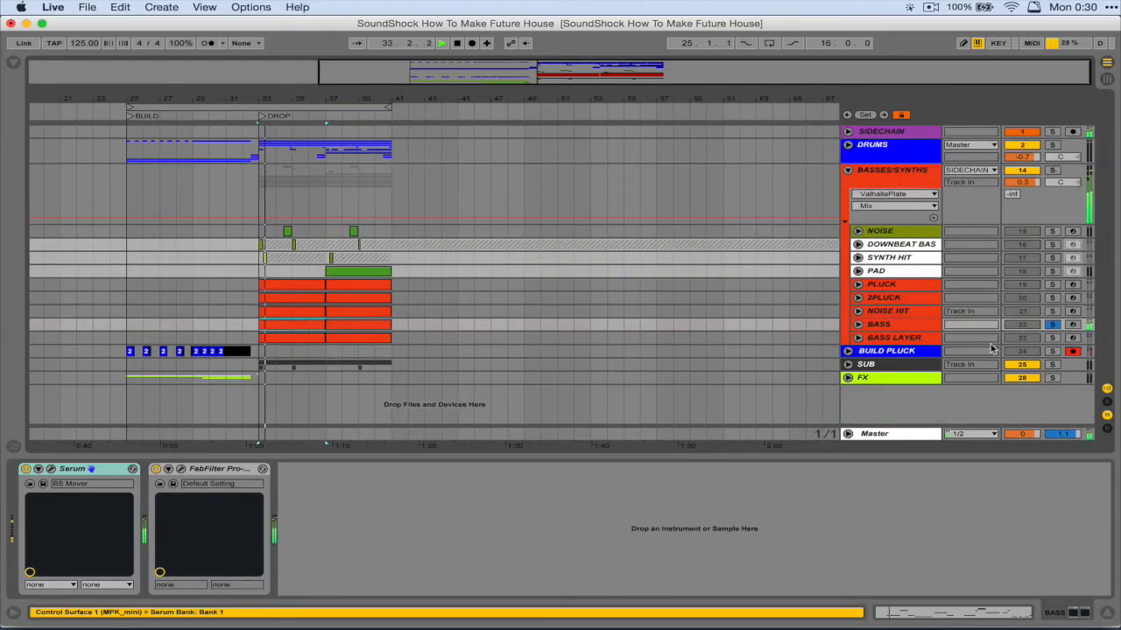
left_click(877, 326)
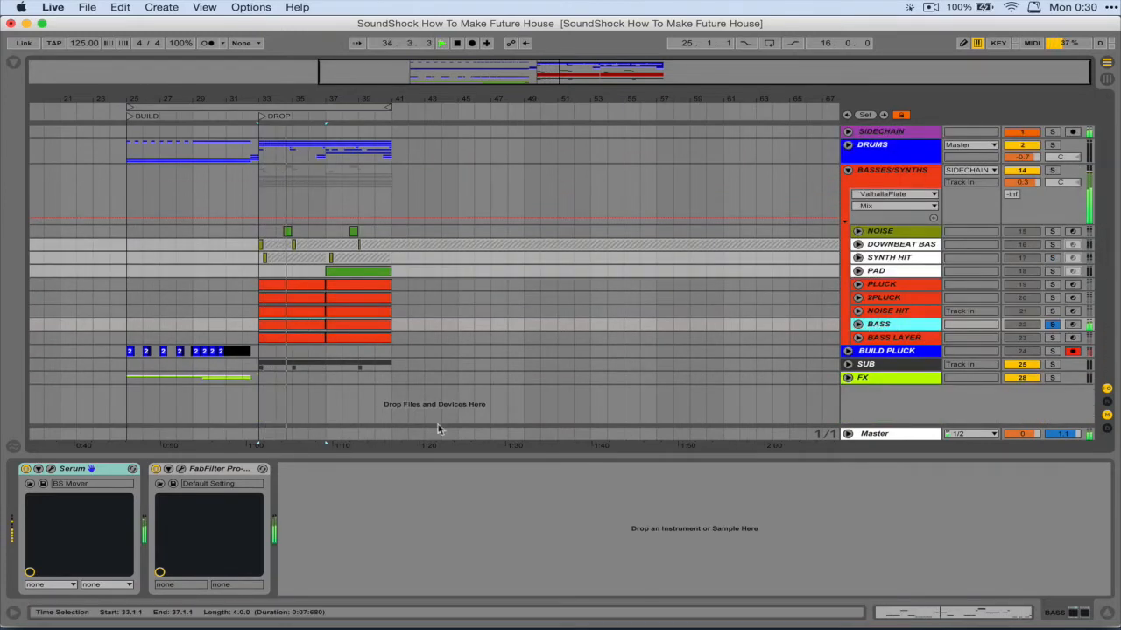
- Open Serum on BASS, audition it with oscillators A and B each switched off in turn, and check the FabFilter Pro-Q 2 curve
left_click(52, 470)
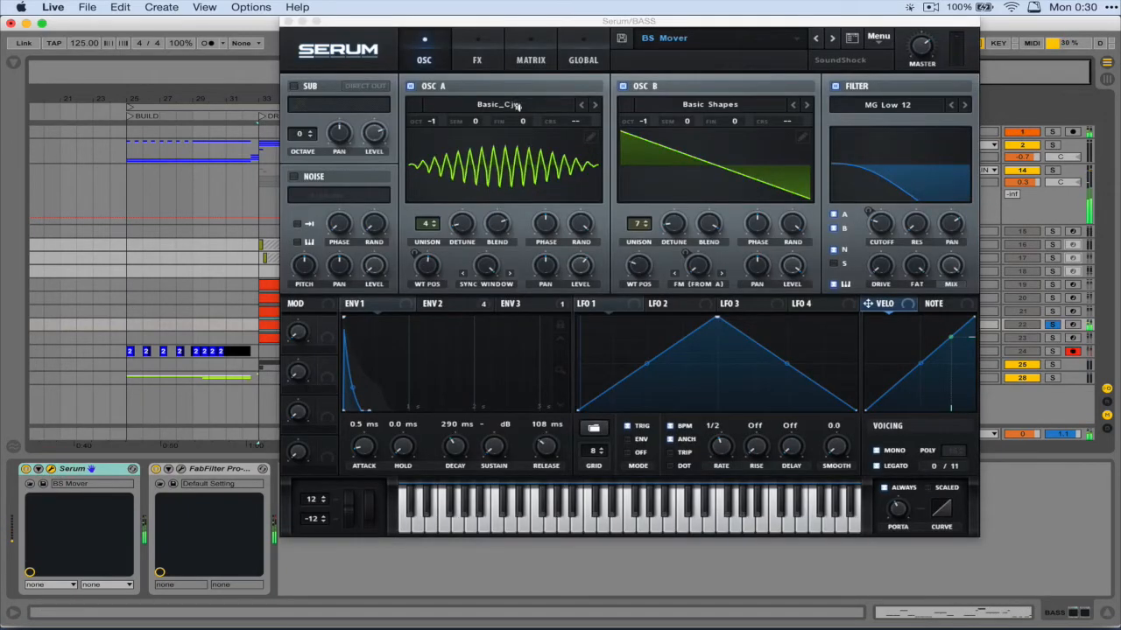
left_click_drag(559, 22, 669, 26)
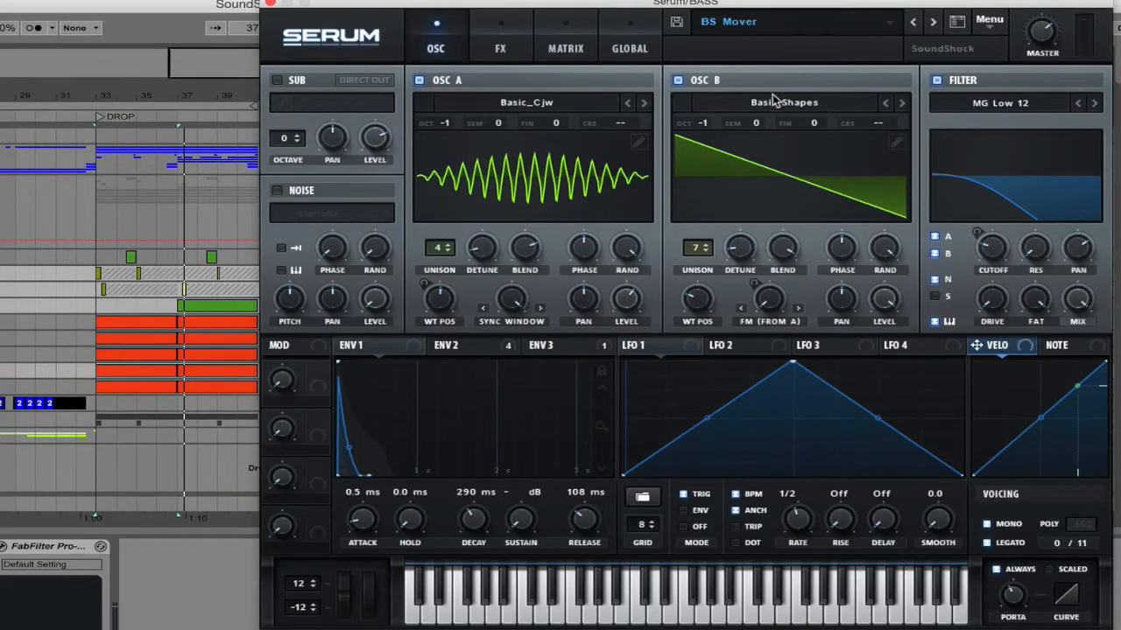
left_click(450, 79)
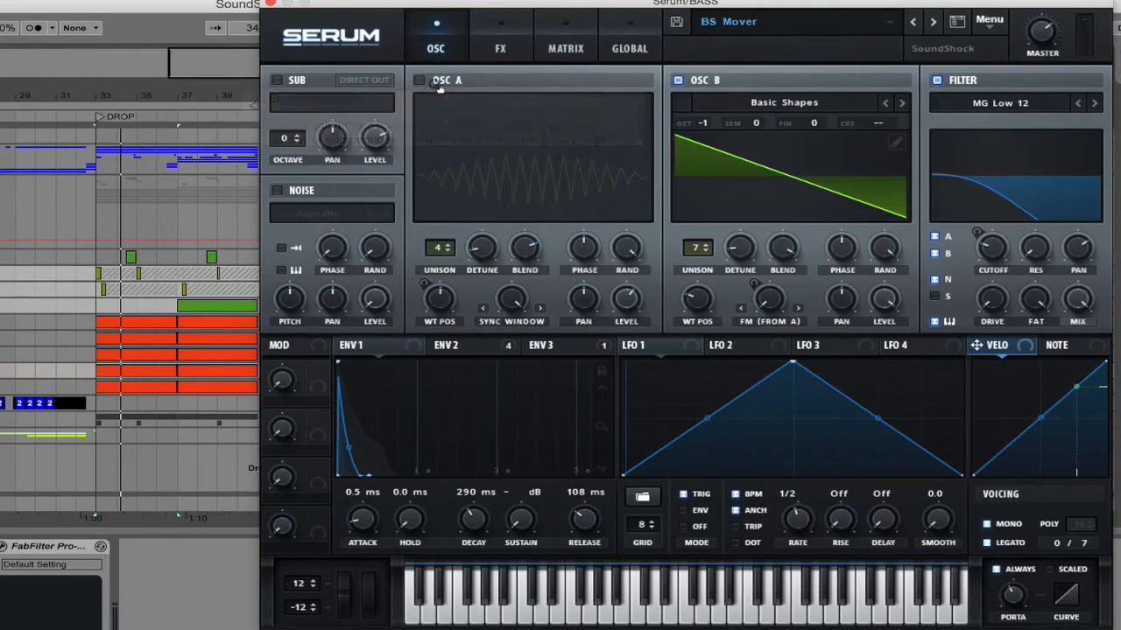
left_click(419, 79)
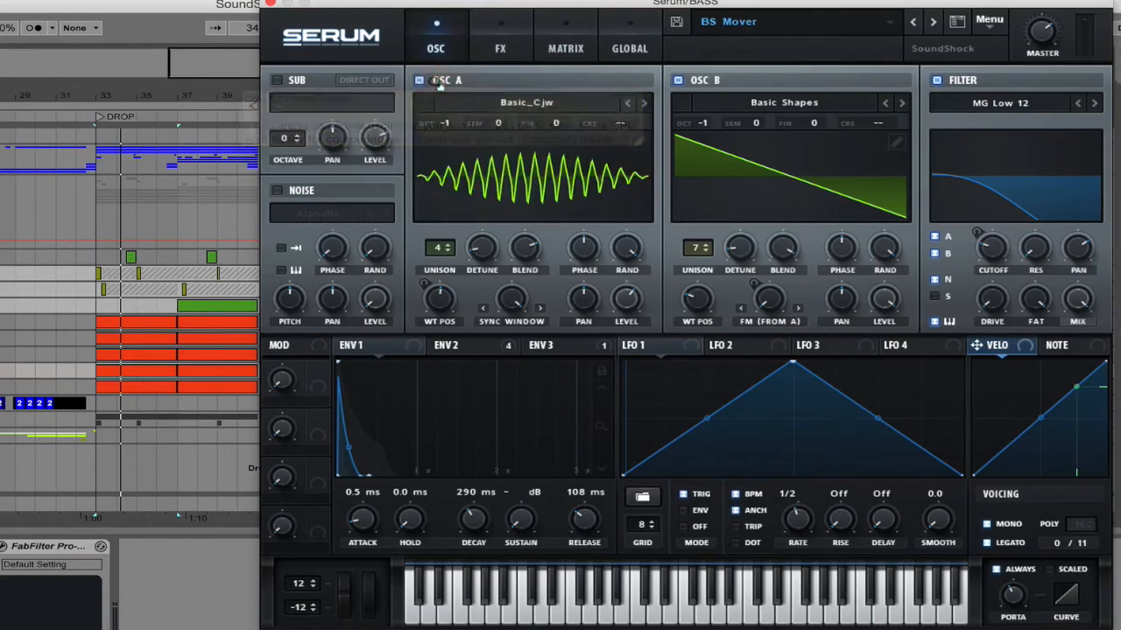
left_click(675, 80)
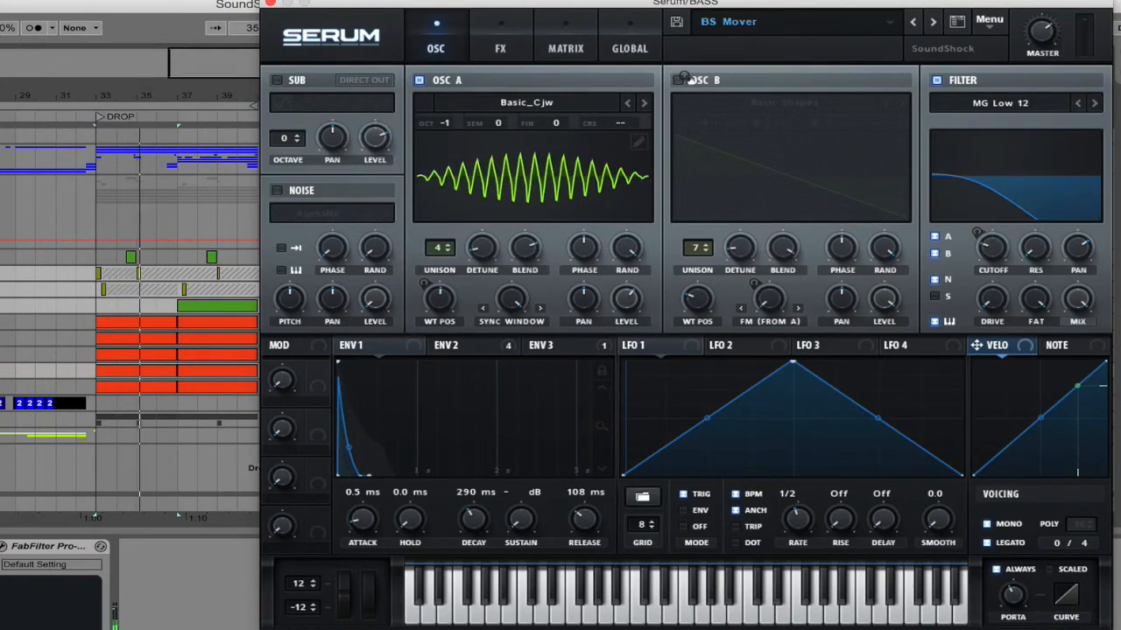
left_click(679, 80)
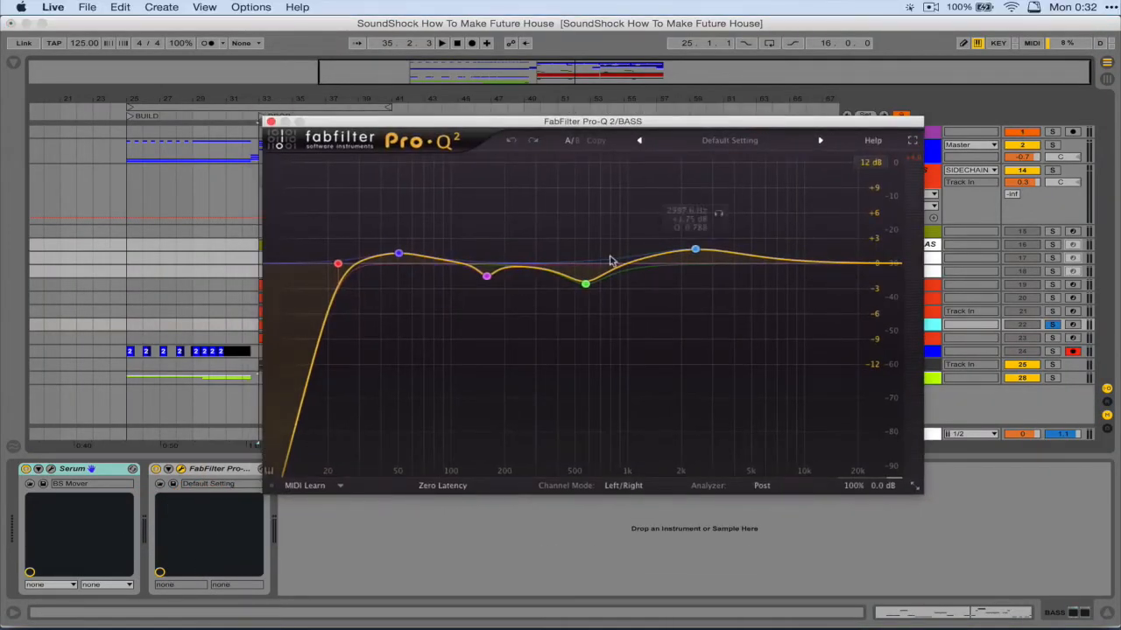
mouse_move(595, 284)
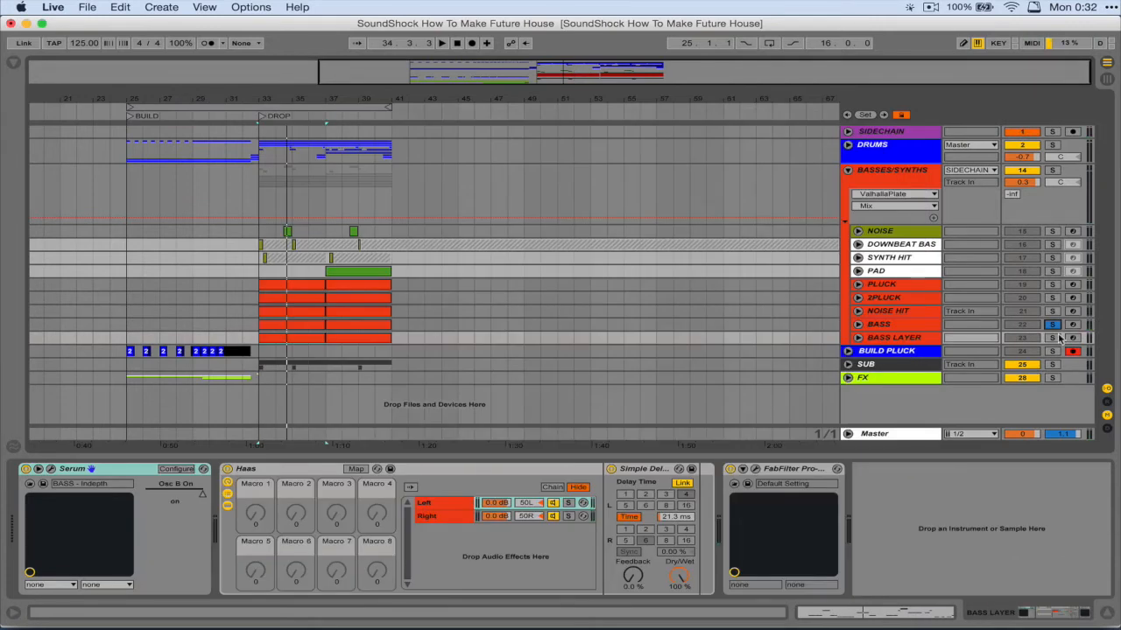
- Solo the BASS LAYER track in place of BASS and audition its drop section
left_click(1053, 337)
key("space")
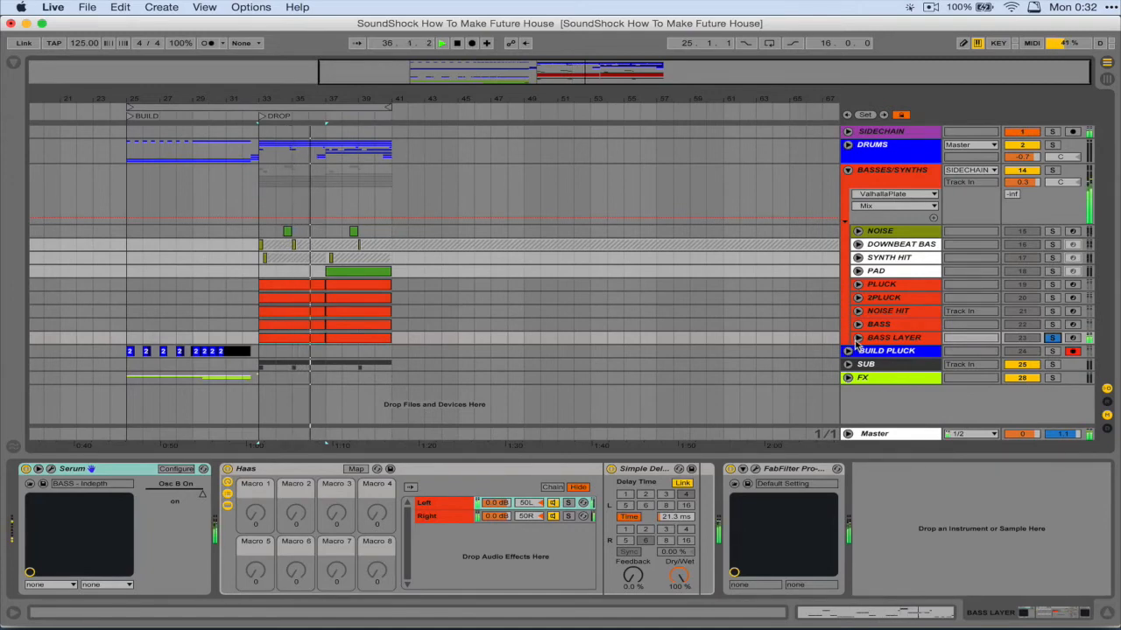
key("space")
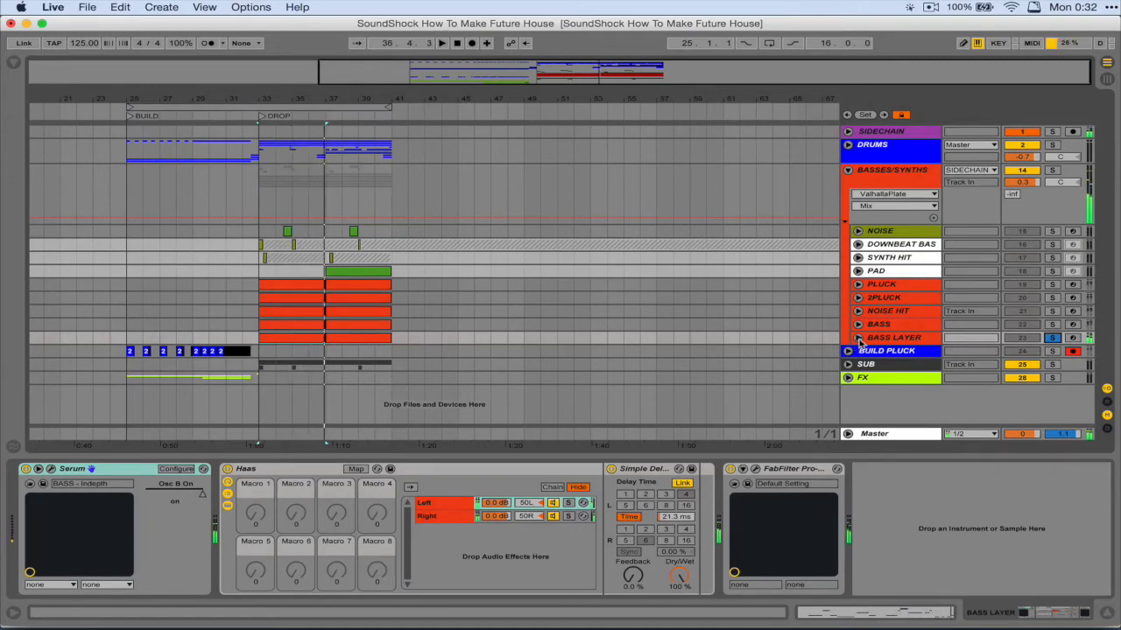
- Examine BASS LAYER's Serum oscillators and envelope 2, and review the Haas rack in its device chain
left_click(876, 339)
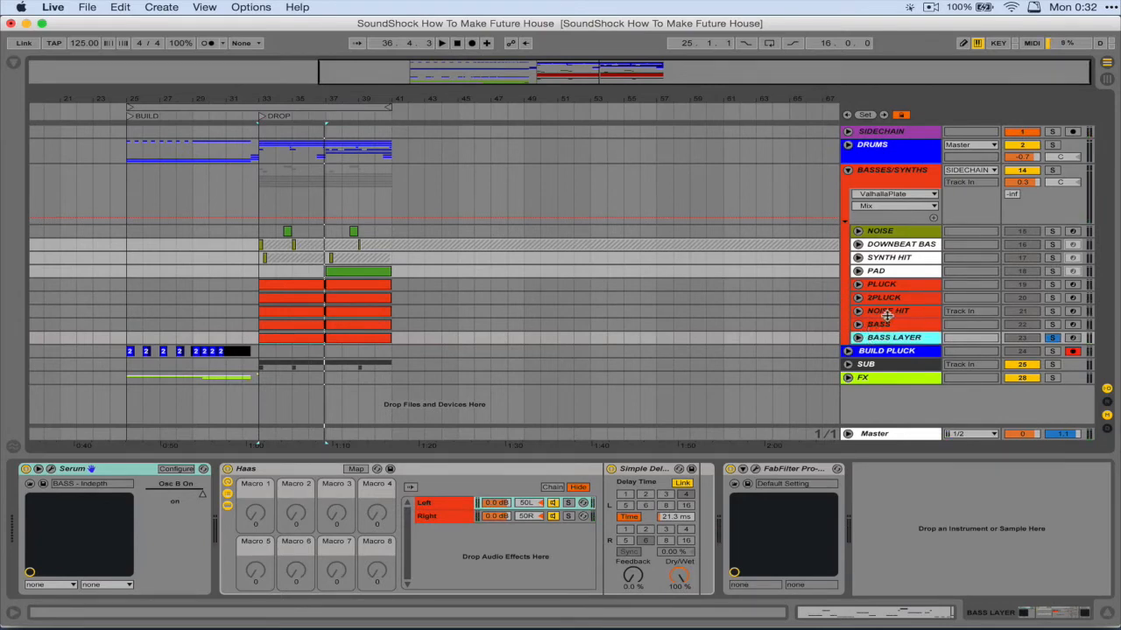
left_click(888, 324)
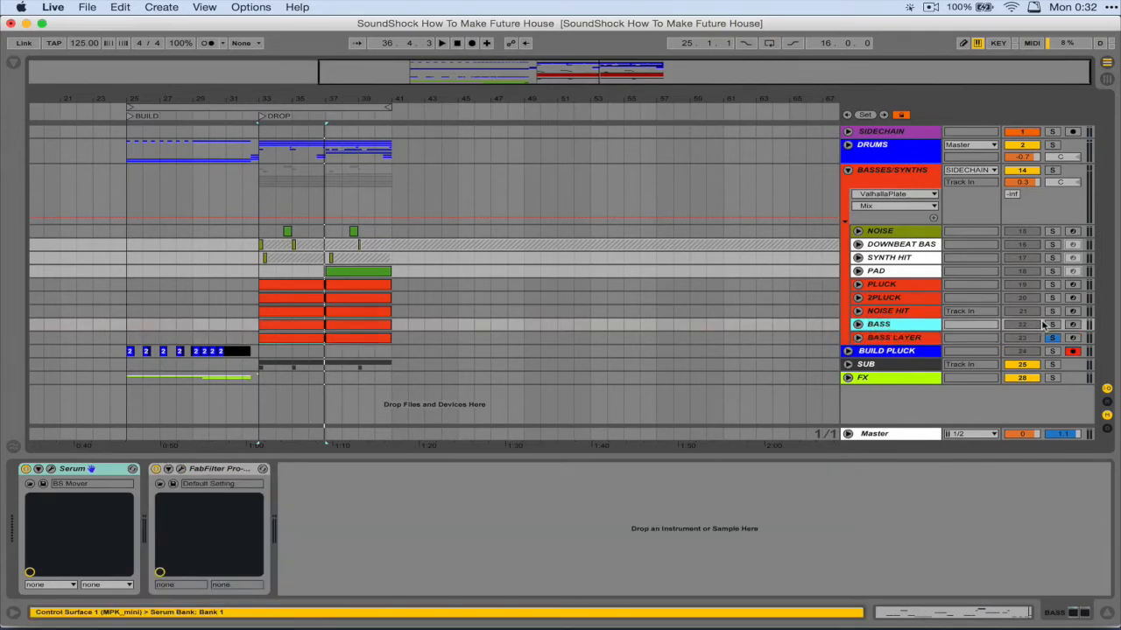
left_click(904, 341)
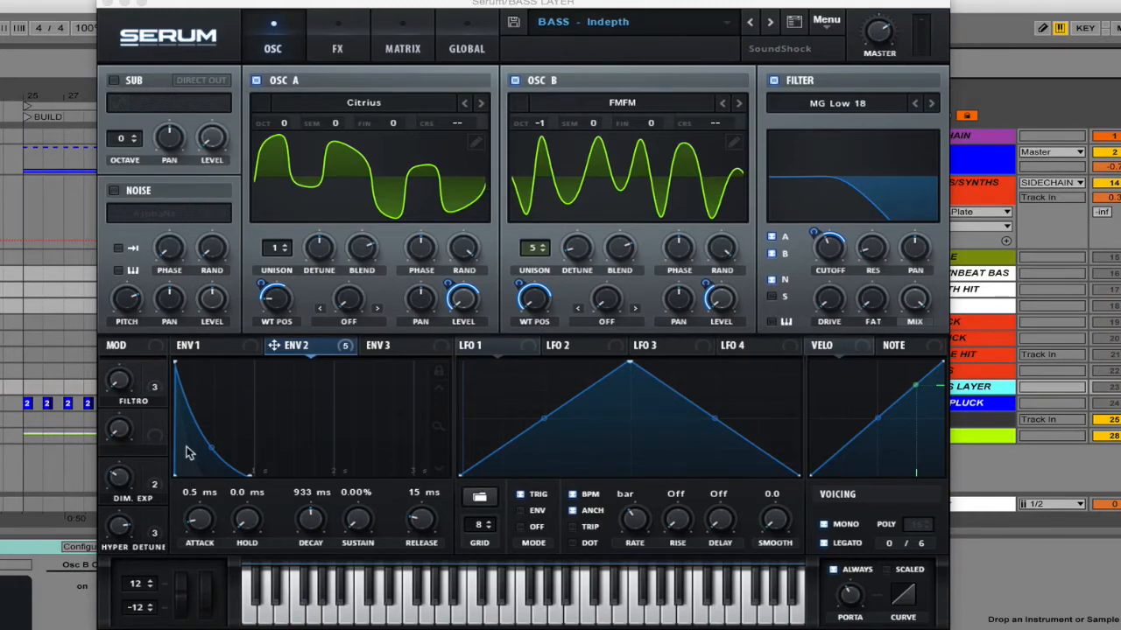
left_click(254, 401)
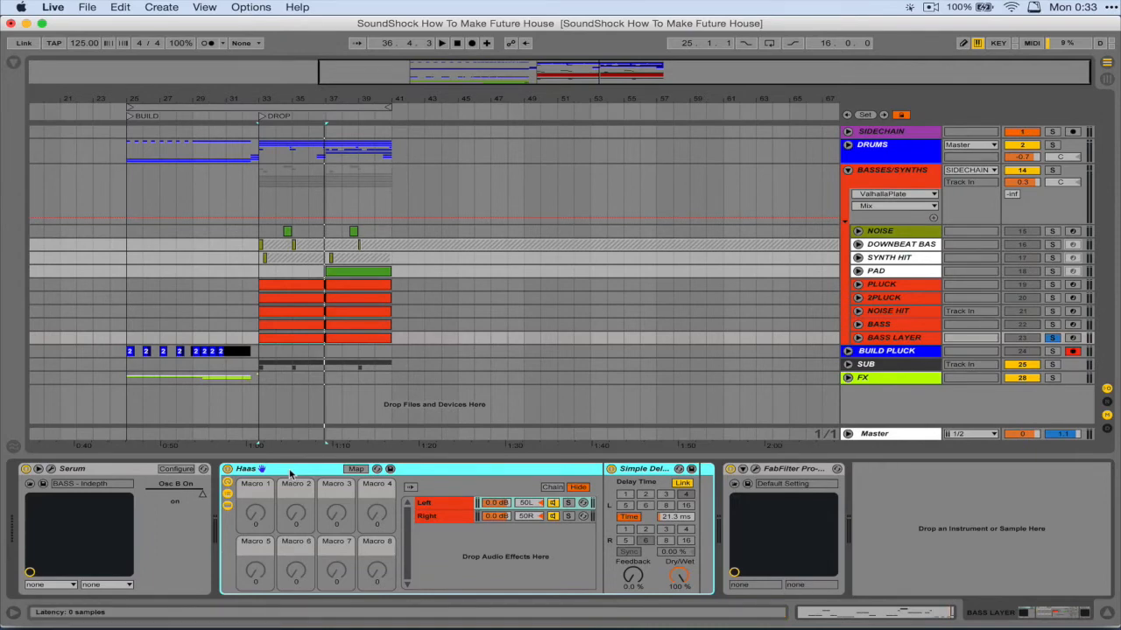
left_click_drag(1119, 32, 700, 55)
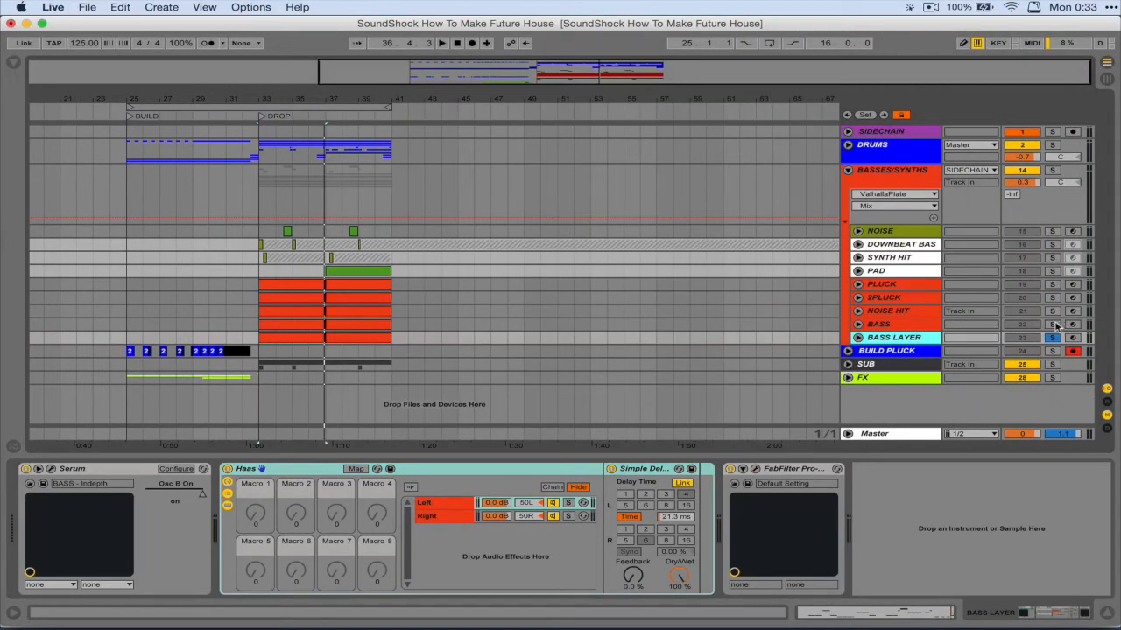
- Audition BASS and BASS LAYER soloed together, and unsolo both tracks
left_click(1052, 324)
key("space")
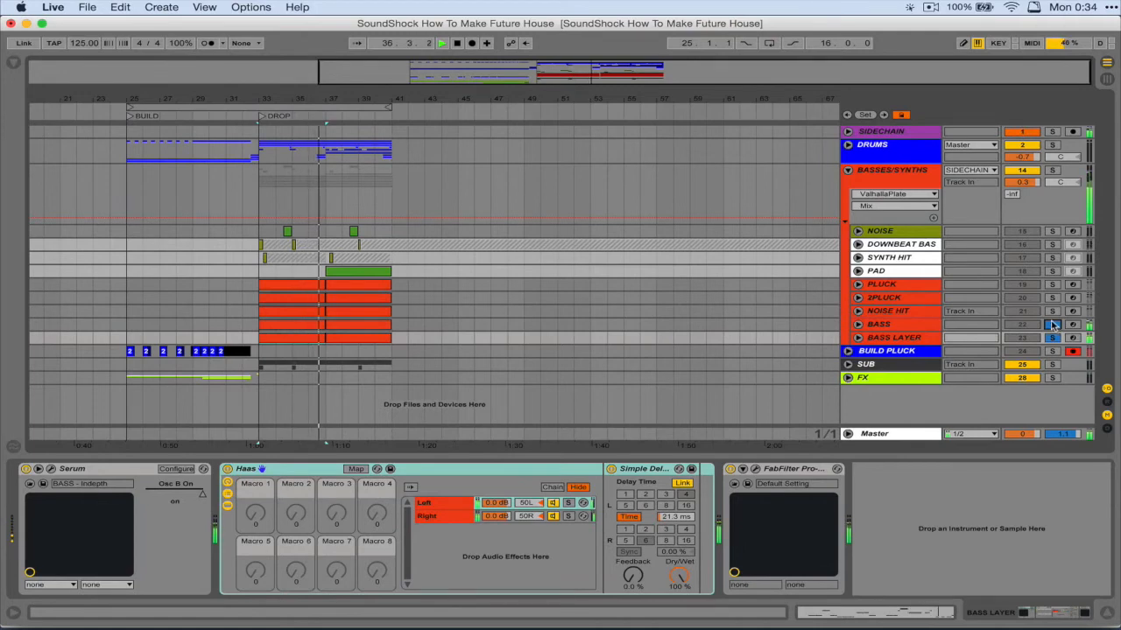
key("space")
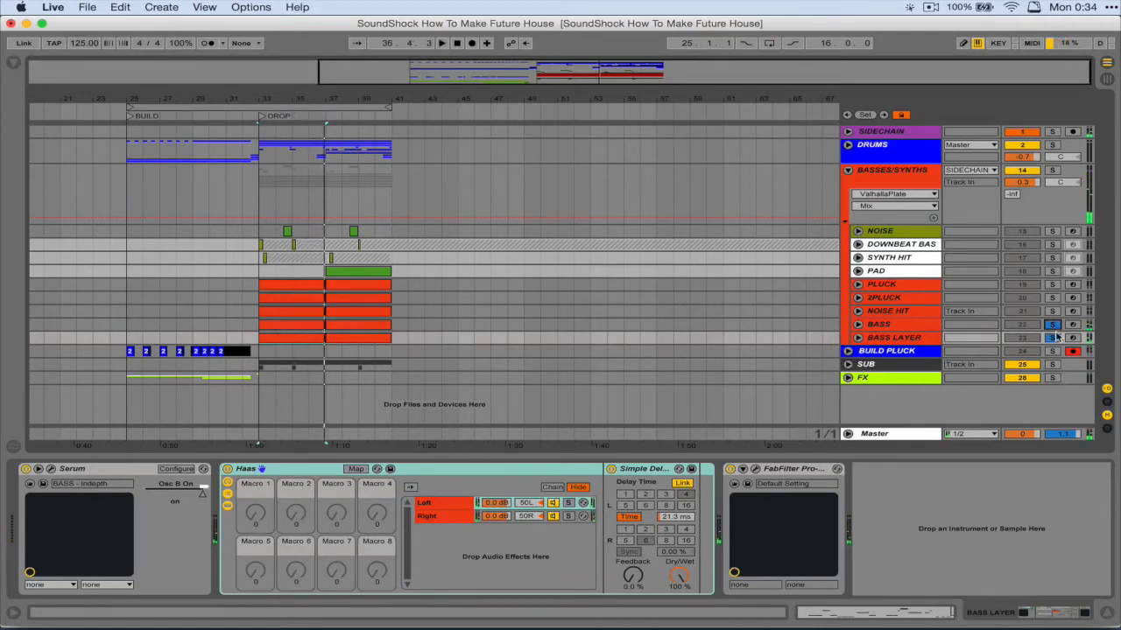
left_click(1054, 324)
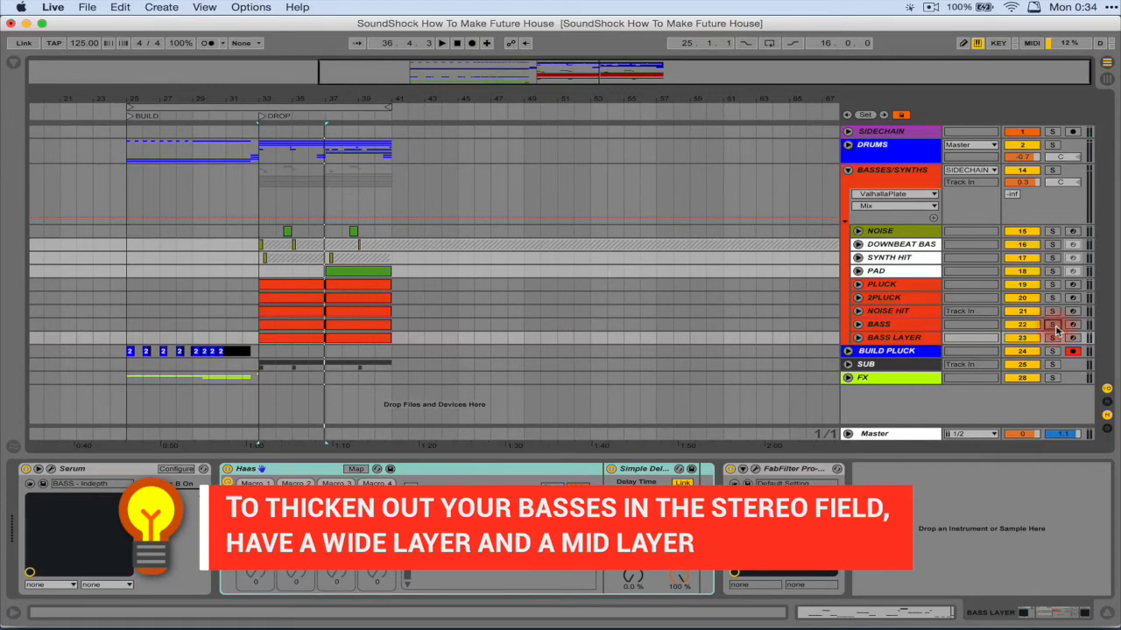
key("space")
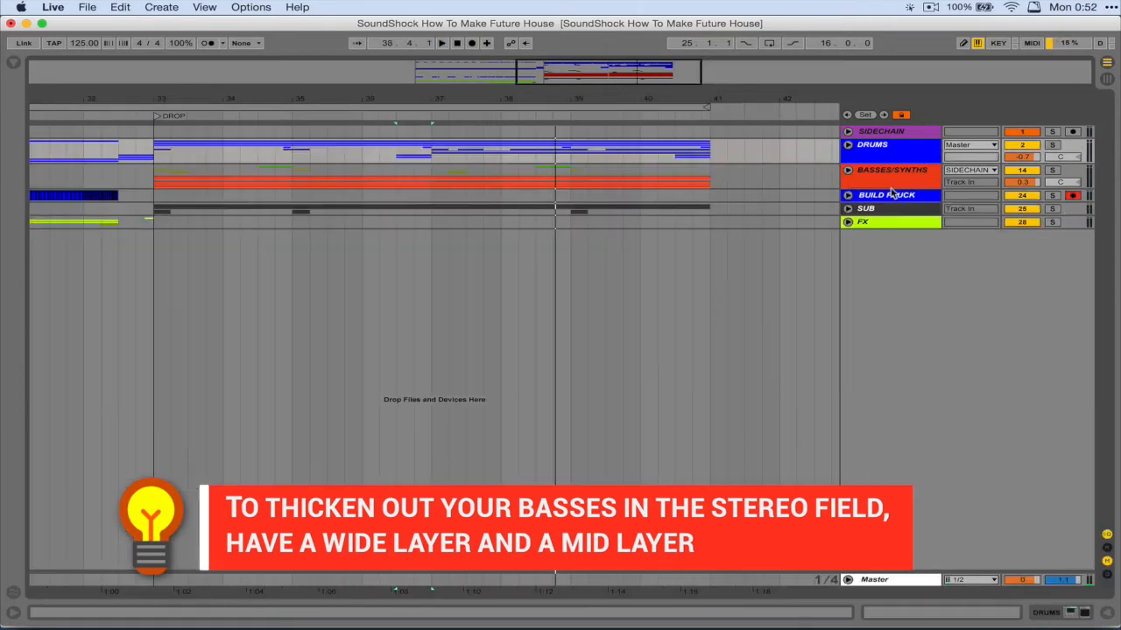
- Unfold the SUB group, select the SUB track's first drop clip and audition the track in solo
left_click(867, 209)
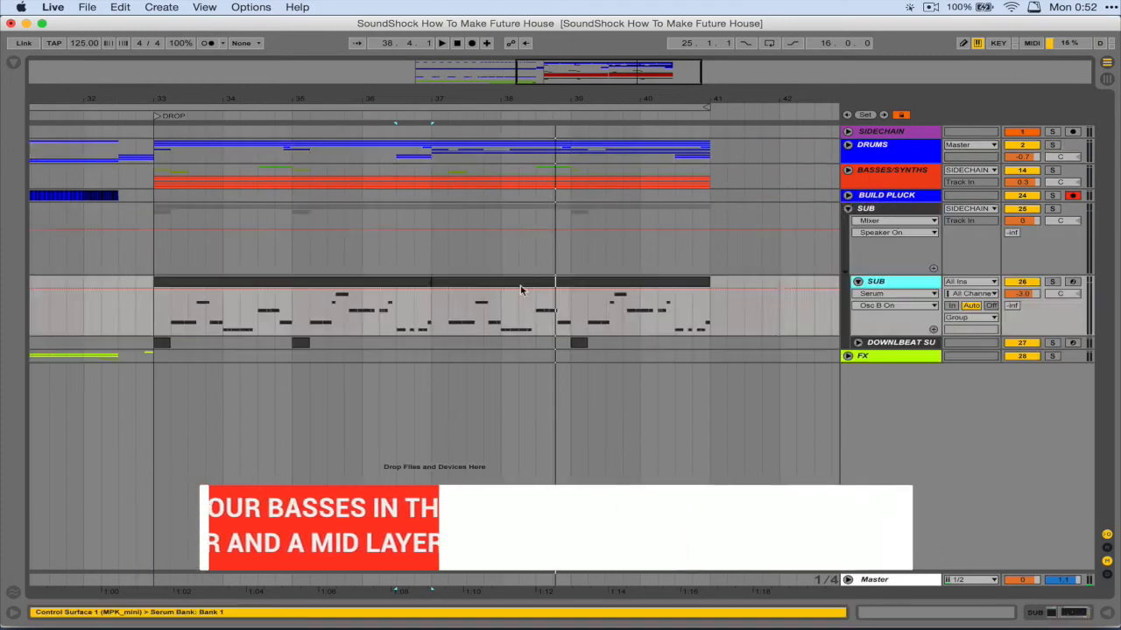
scroll(516, 287, "left", 5)
left_click(490, 285)
scroll(490, 284, "right", 2)
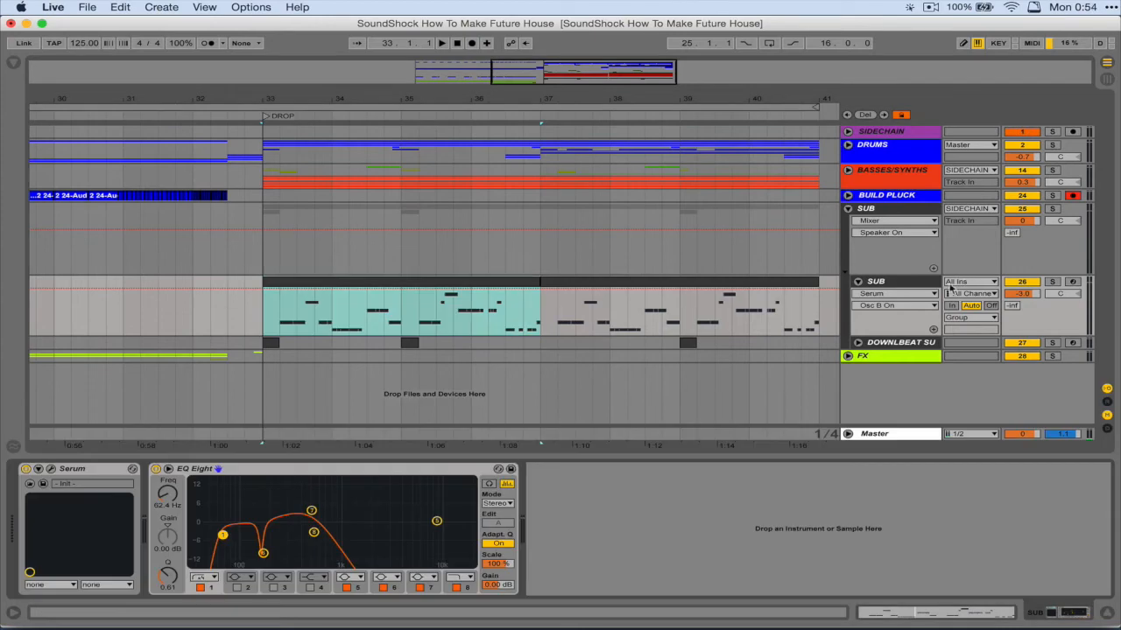
left_click(1051, 281)
key("space")
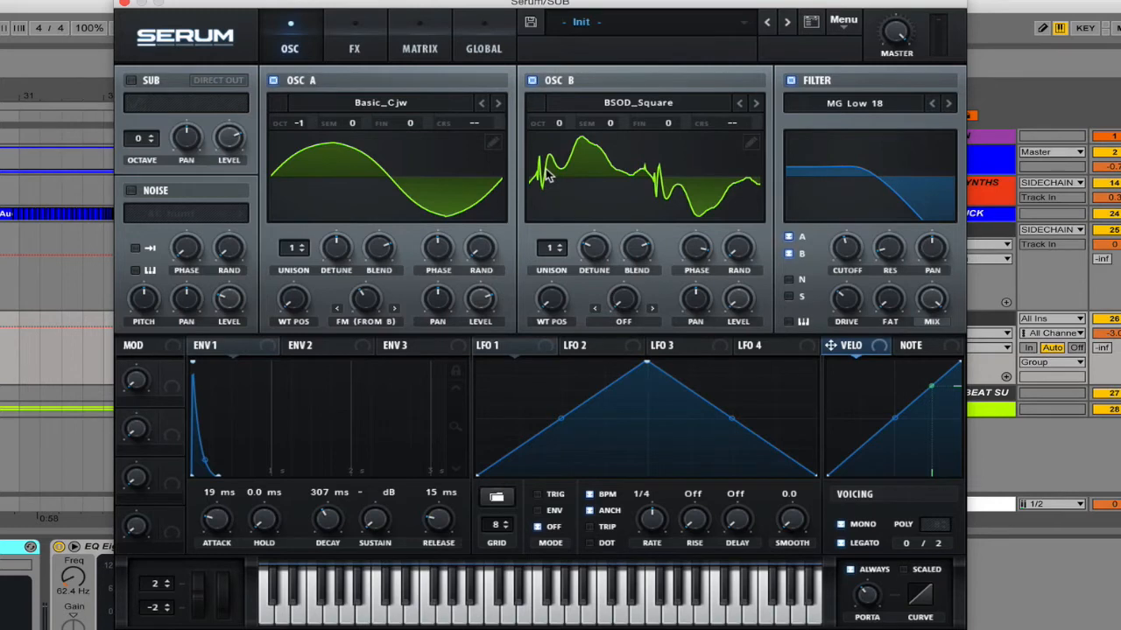
- Review the effects page of the SUB track's Serum patch, and audition DOWNBEAT BASS with its Serum window open
left_click(354, 48)
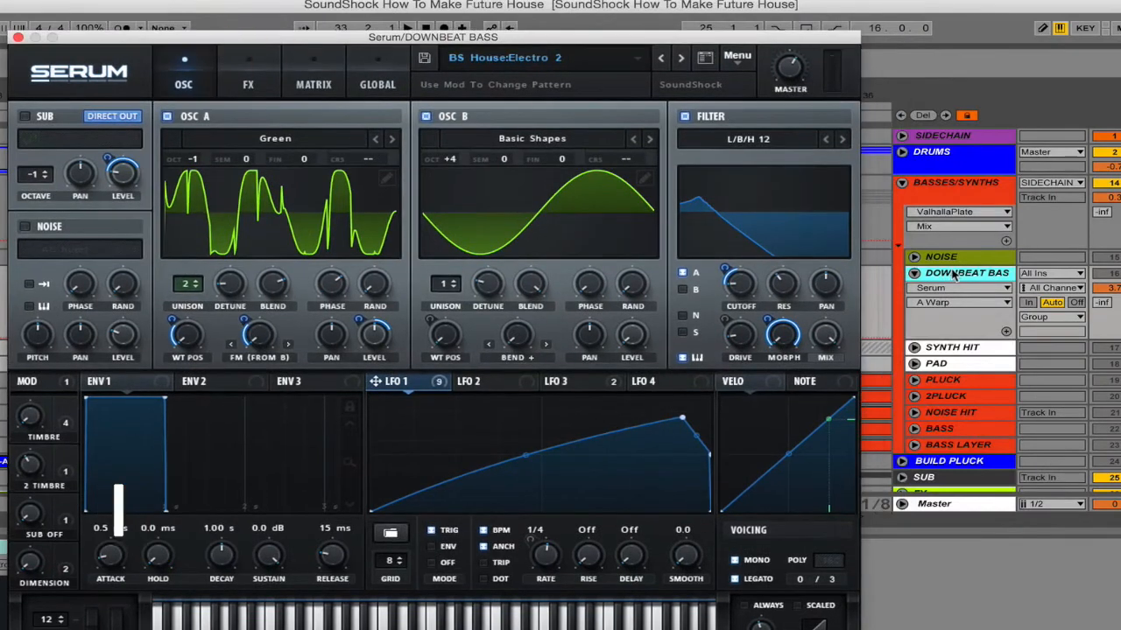
key("space")
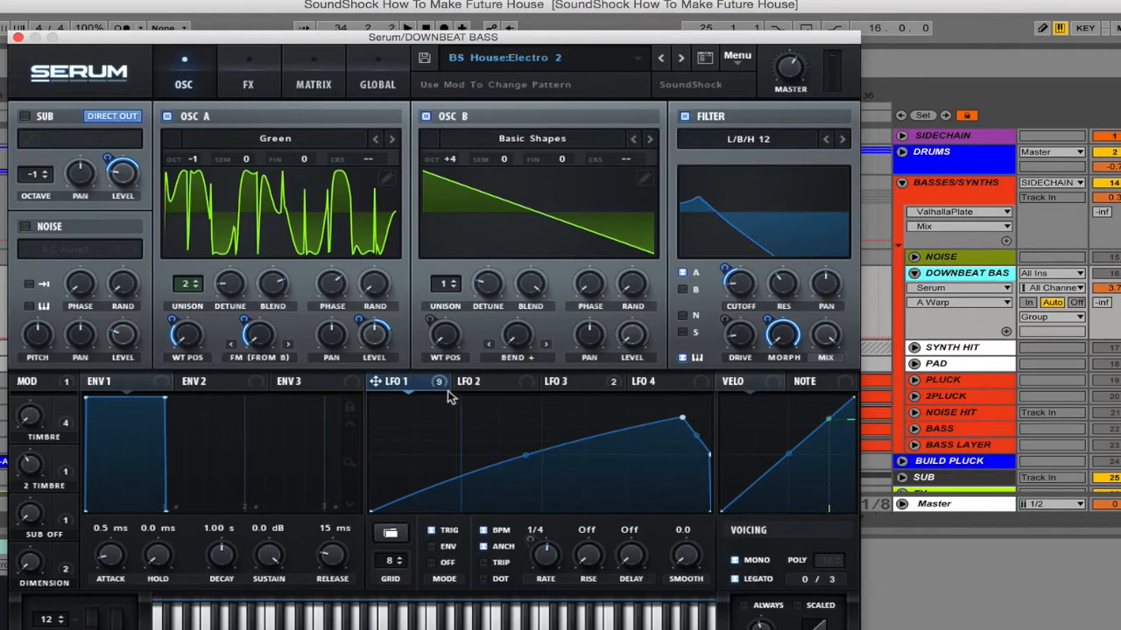
mouse_move(446, 393)
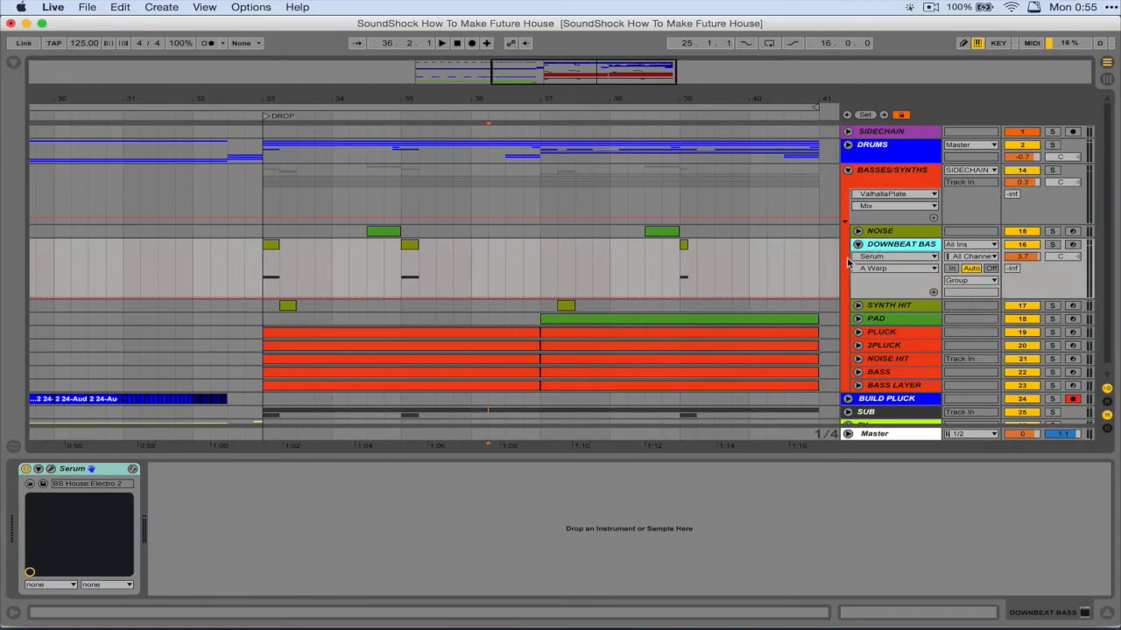
scroll(871, 247, "down", 1)
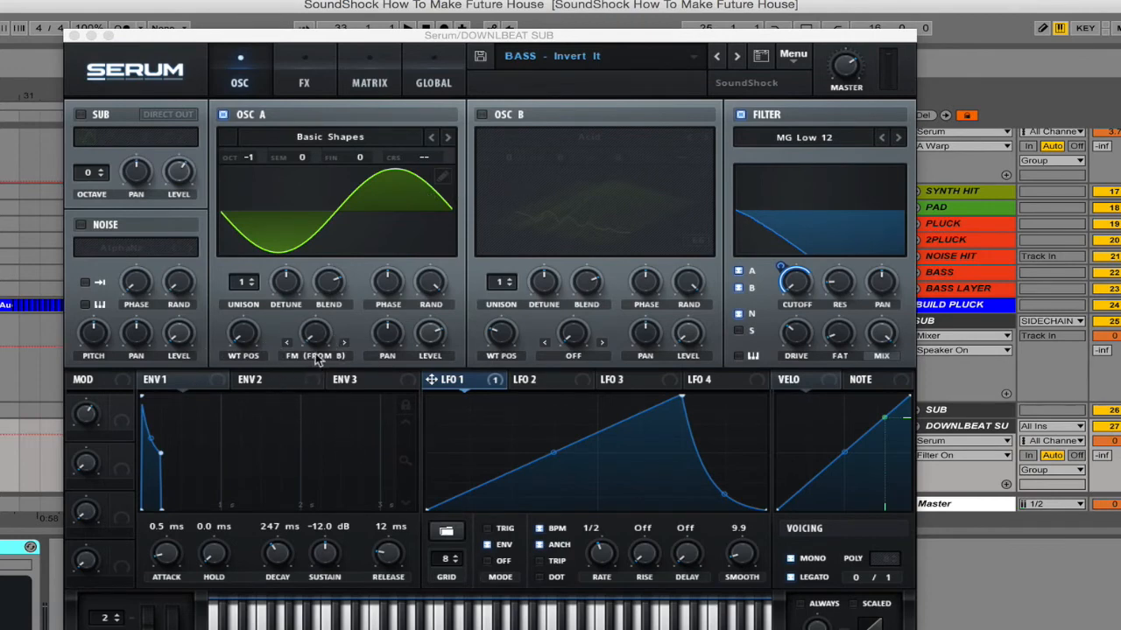
- Audition the DOWNLBEAT SUB track and examine its Serum oscillator, filter and effects
left_click(462, 352)
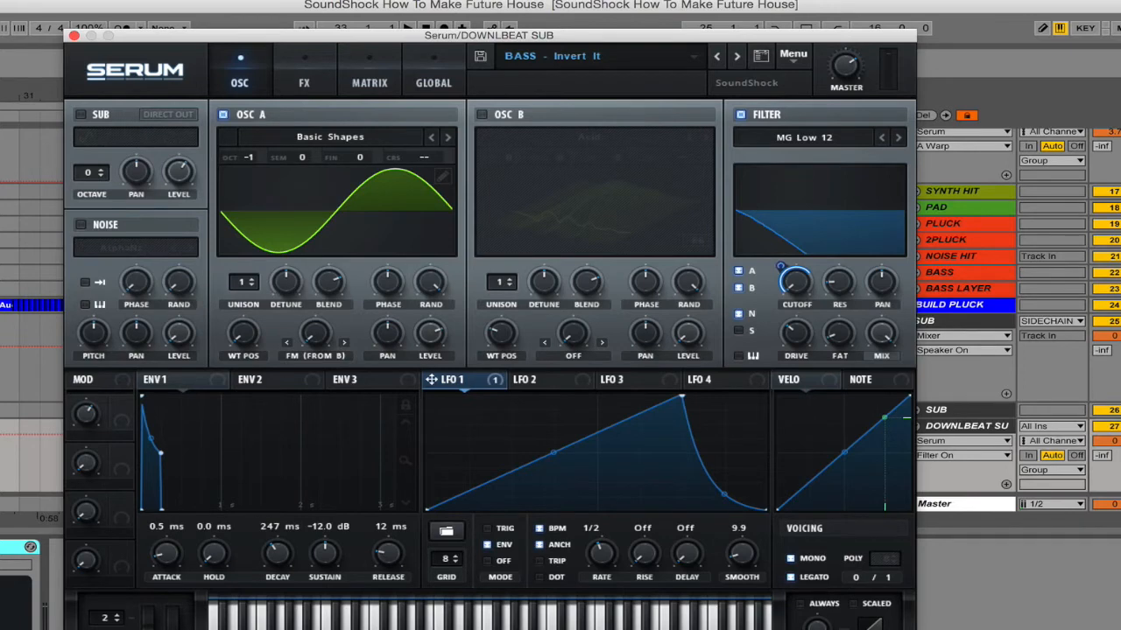
left_click(1119, 322)
key("space")
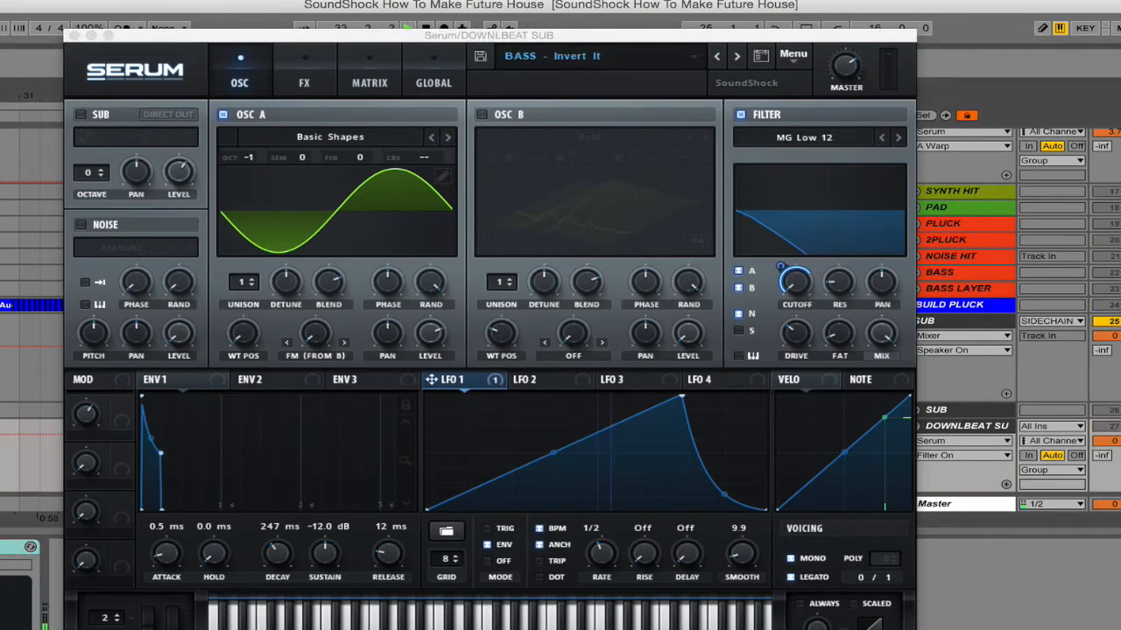
left_click(304, 82)
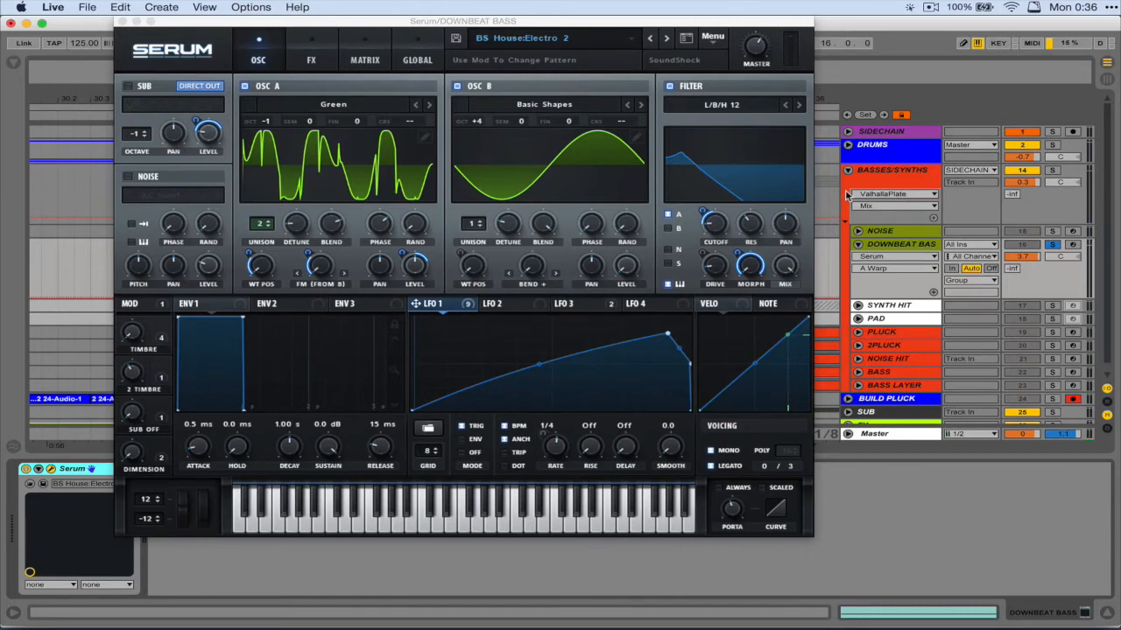
- Close DOWNBEAT BASS's Serum window, select SYNTH HIT's first drop clip and audition that track in solo
left_click(122, 21)
left_click_drag(462, 104, 465, 97)
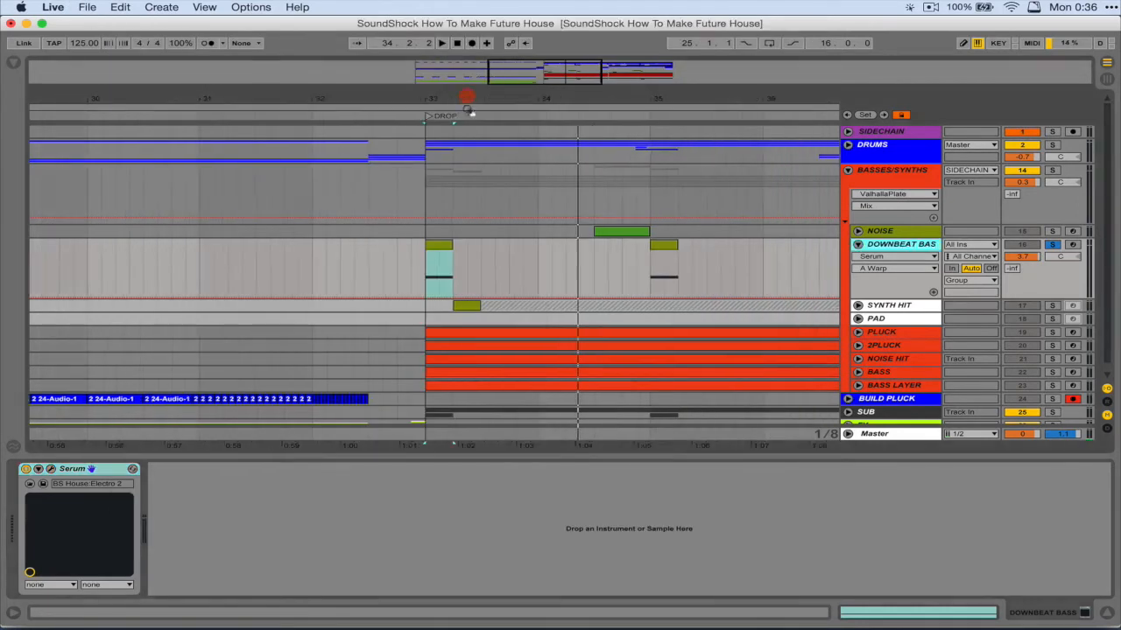
left_click(470, 305)
left_click(895, 306)
key("space")
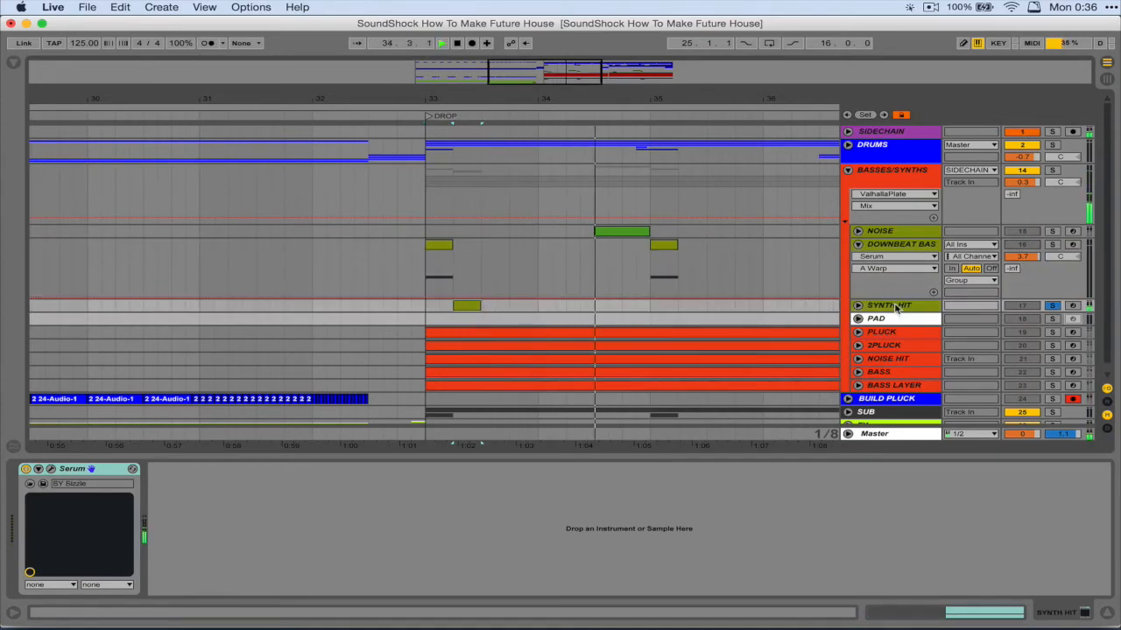
key("space")
left_click(894, 307)
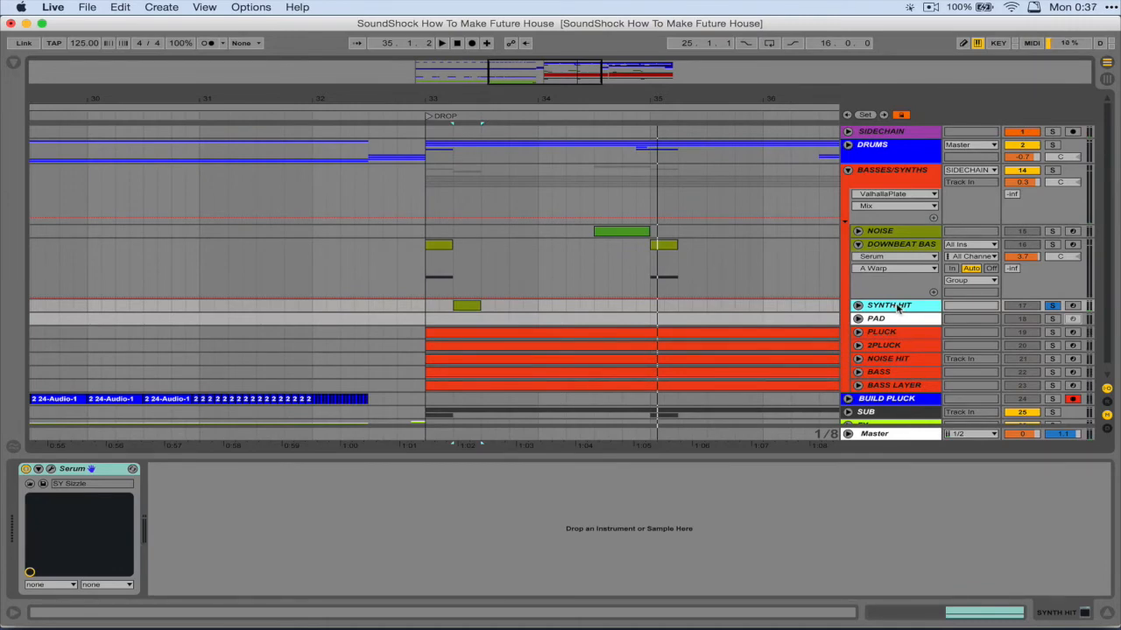
- Unfold the PLUCK track, unsolo SYNTH HIT and audition the full drop from bar 33
left_click(859, 333)
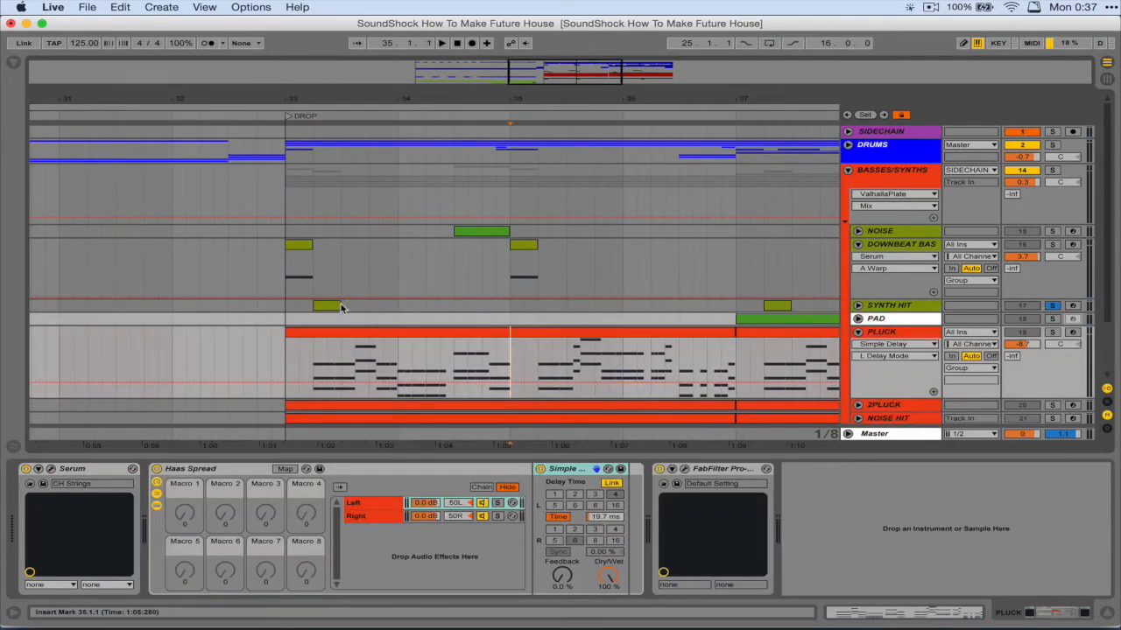
left_click(341, 307)
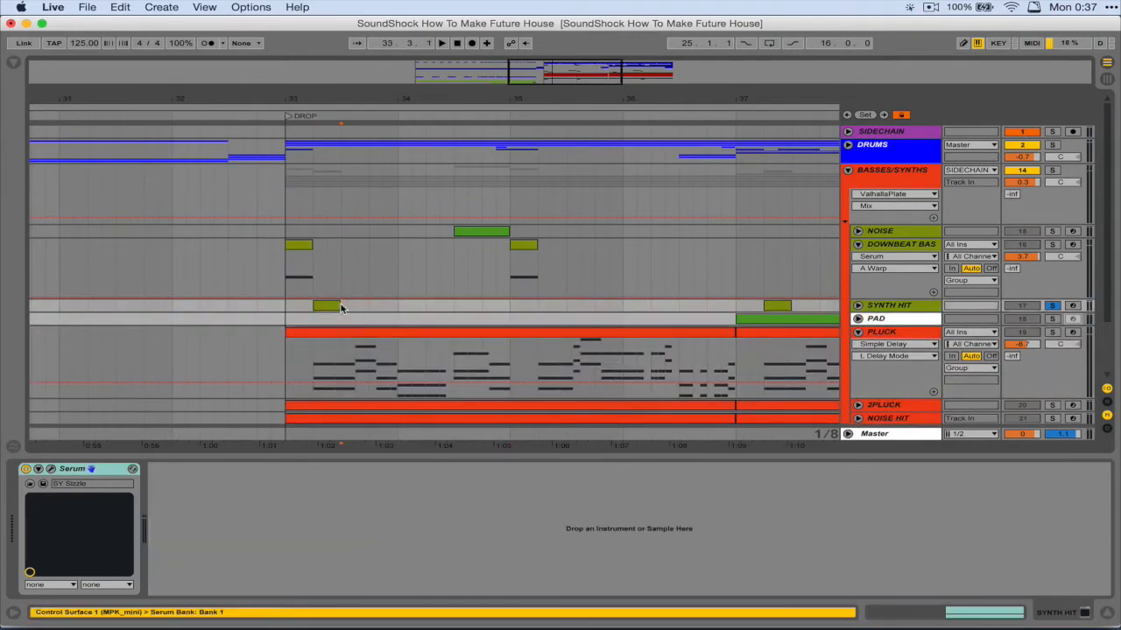
left_click(284, 307)
left_click(1052, 305)
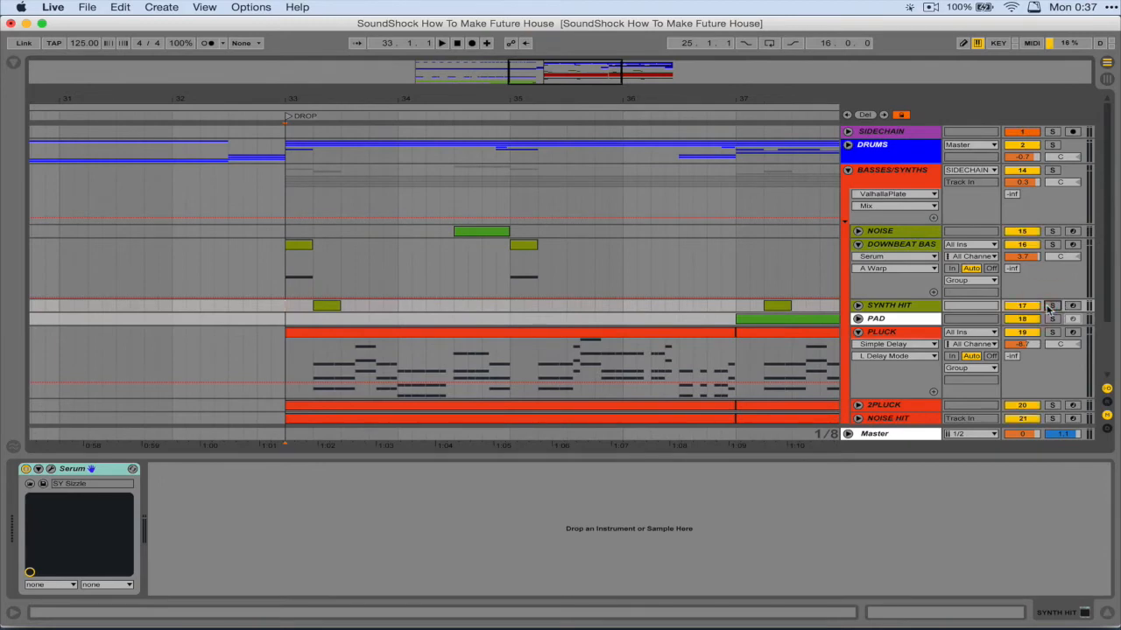
key("space")
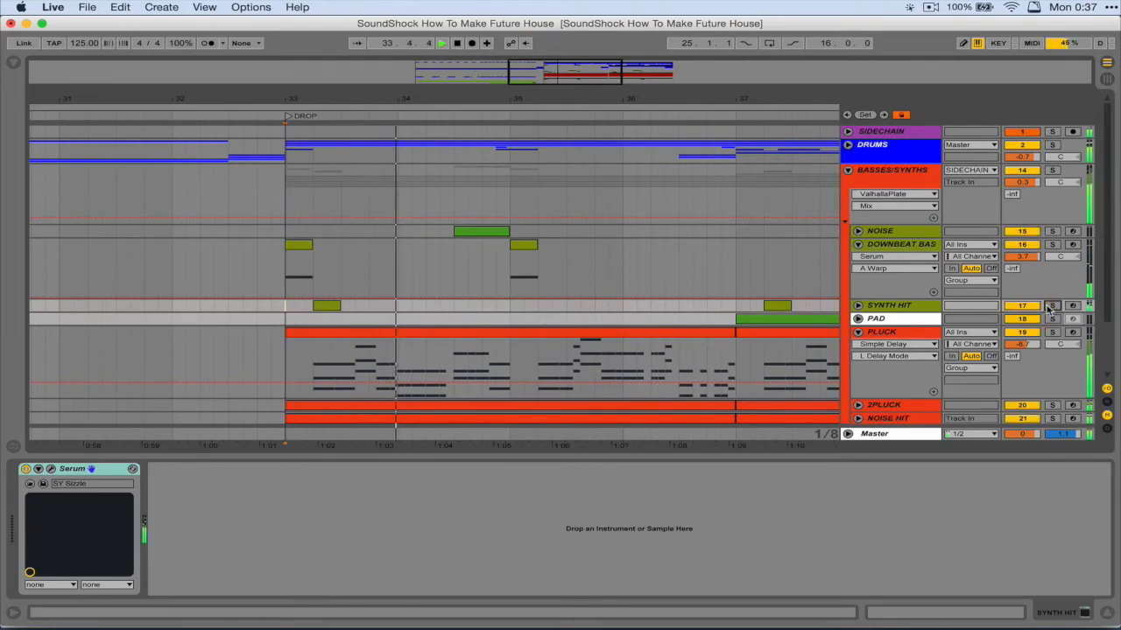
key("space")
- Audition the drop with SYNTH HIT deactivated, and reactivate the track to compare
left_click(1019, 321)
left_click(1020, 319)
left_click(1021, 308)
key("space")
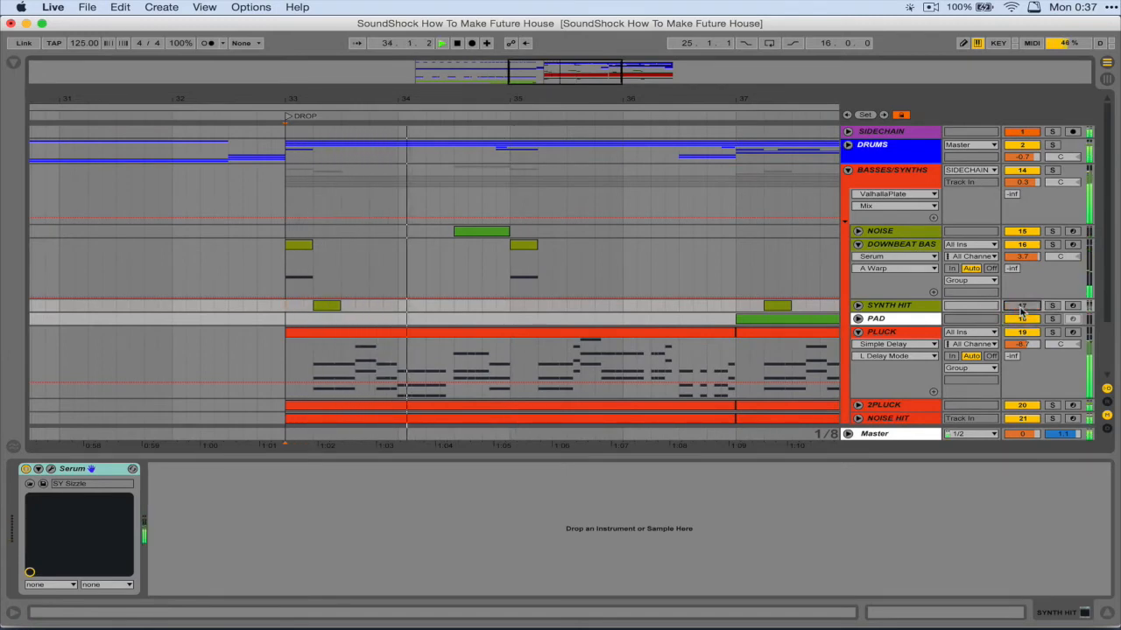
left_click(1021, 306)
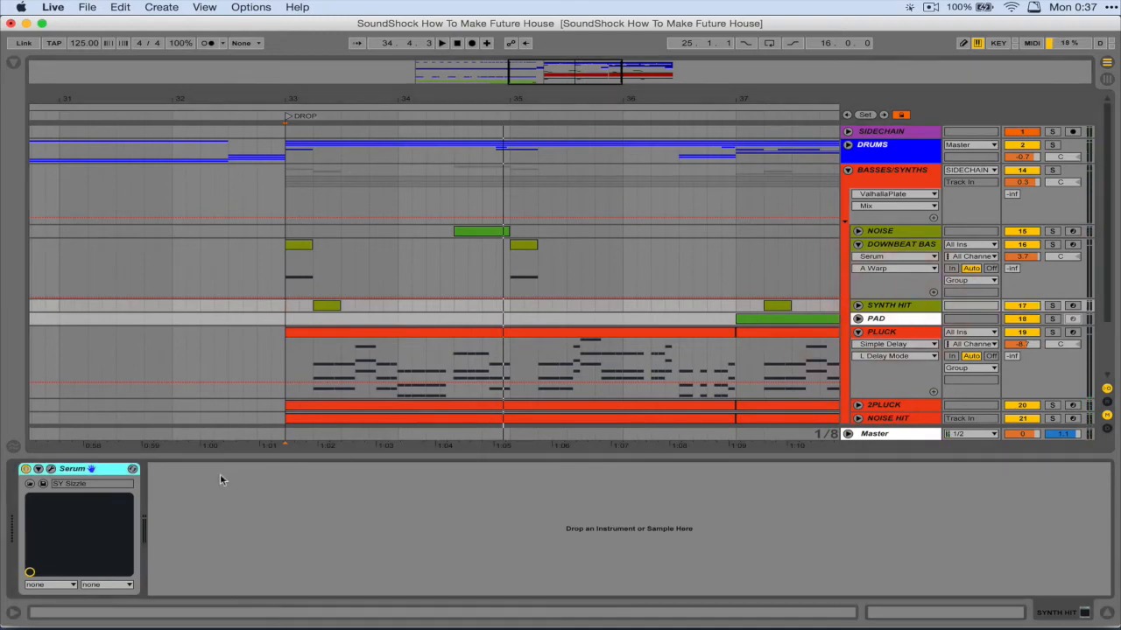
- Review SYNTH HIT's Serum oscillators and effects, and place Reverb after Compressor in the effects order
left_click(132, 470)
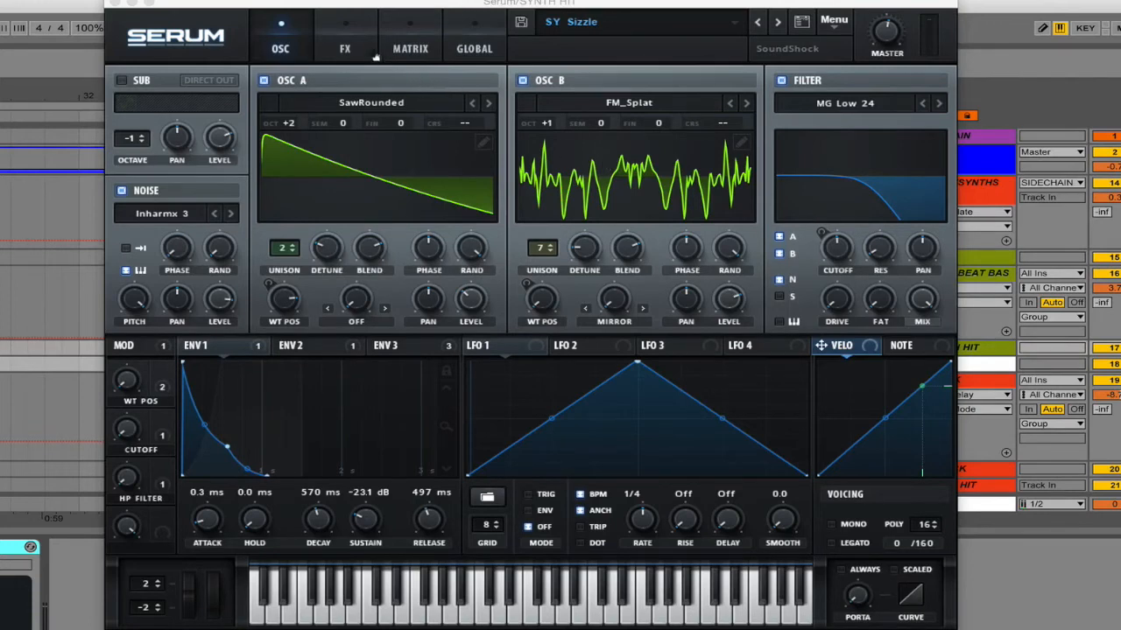
left_click(348, 46)
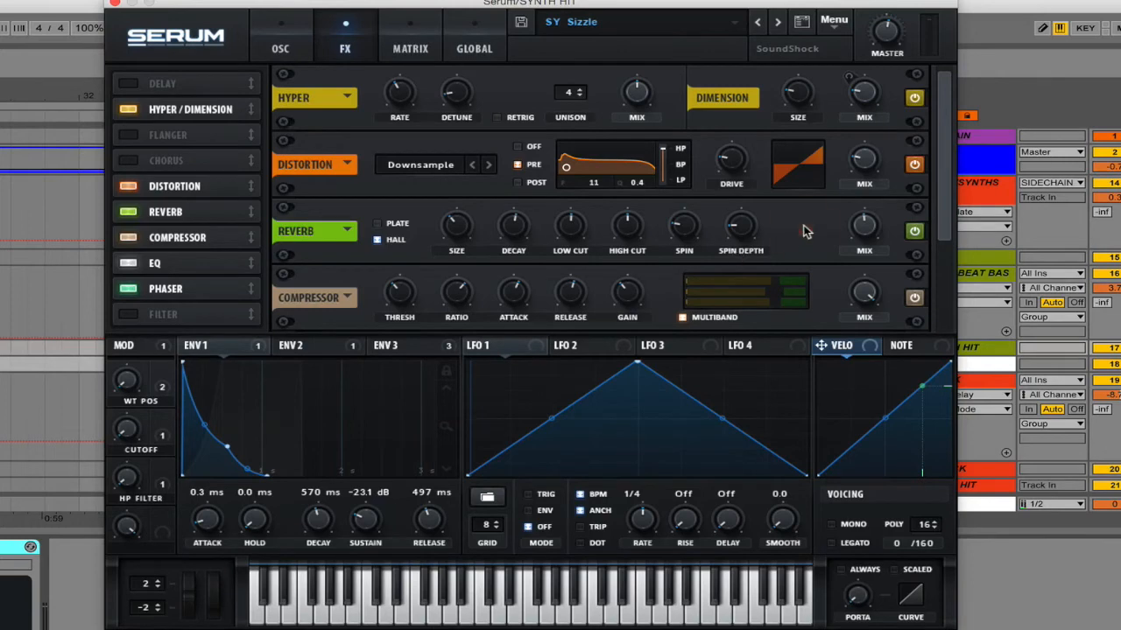
left_click(827, 285)
left_click(814, 227)
left_click_drag(165, 221, 167, 238)
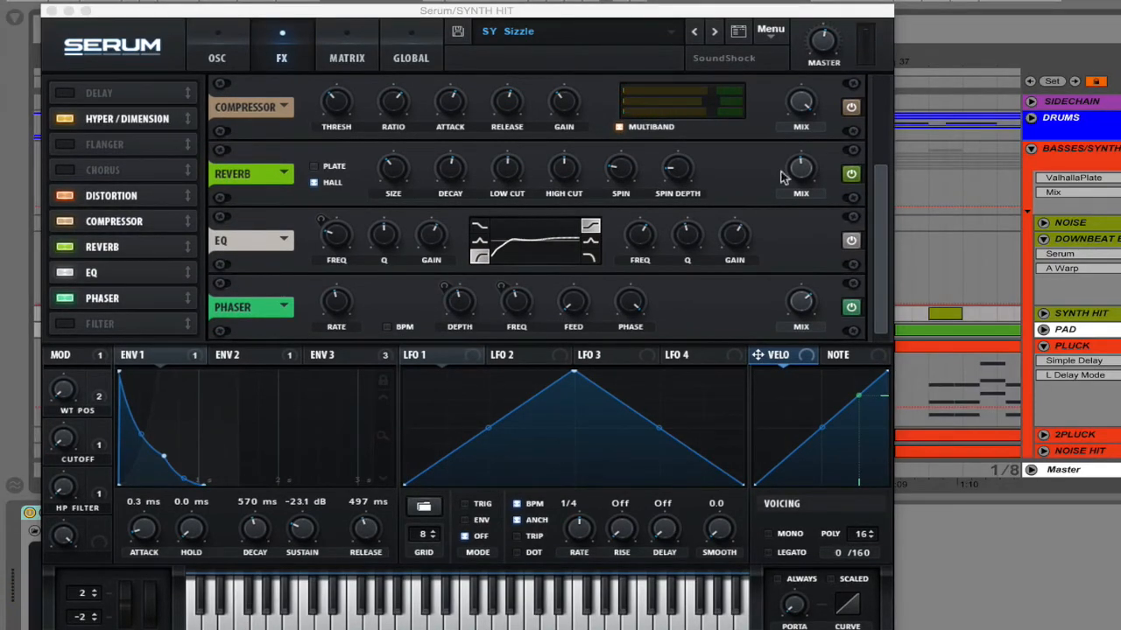
left_click_drag(112, 226, 112, 207)
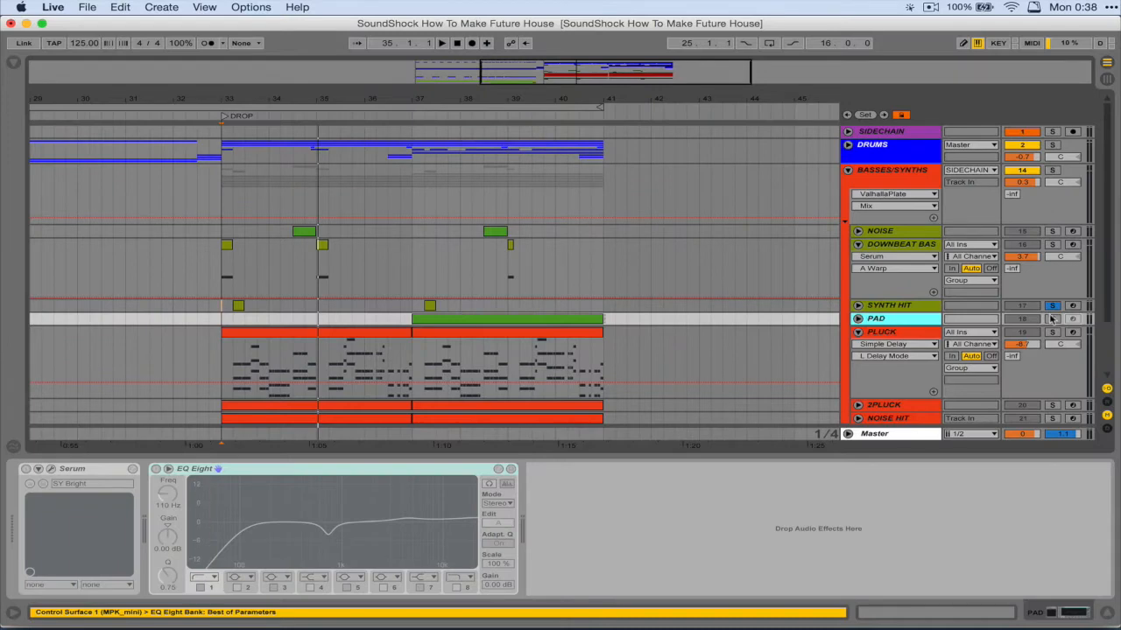
- Solo and unfold the PAD track, select its clip from bar 37 to 41, and unfreeze the track
left_click(1051, 319)
left_click(858, 318)
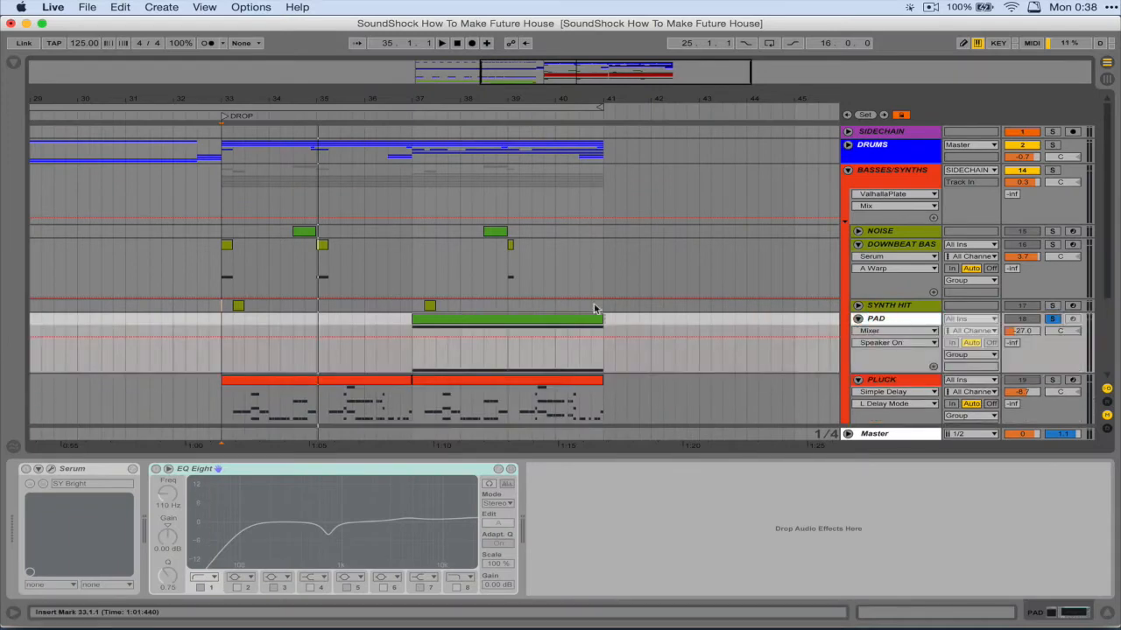
left_click(431, 318)
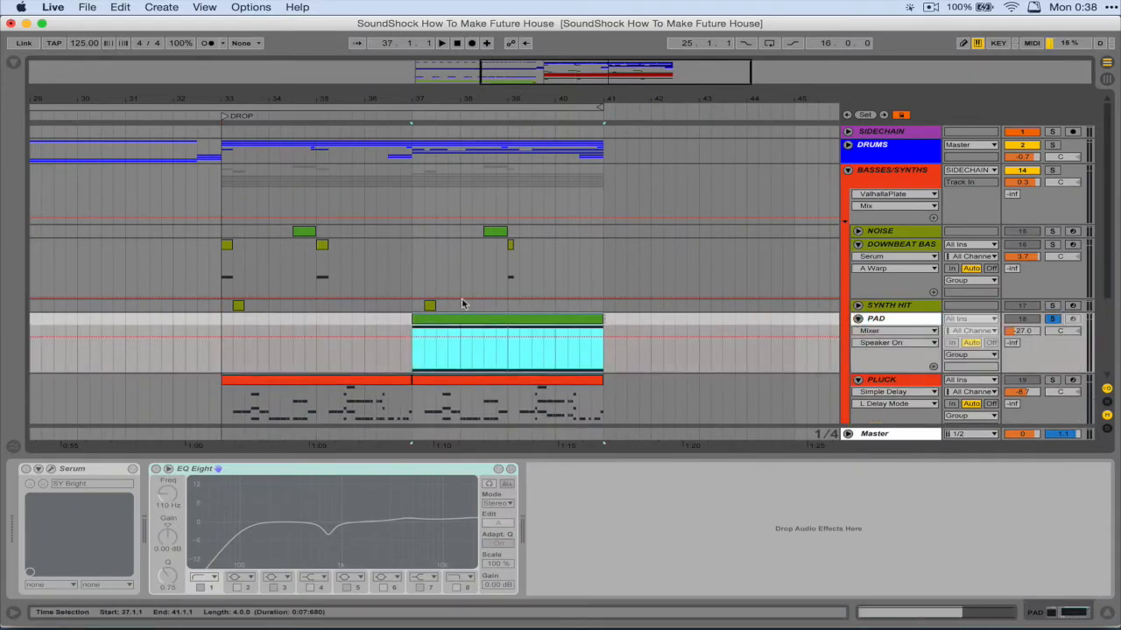
left_click(886, 320)
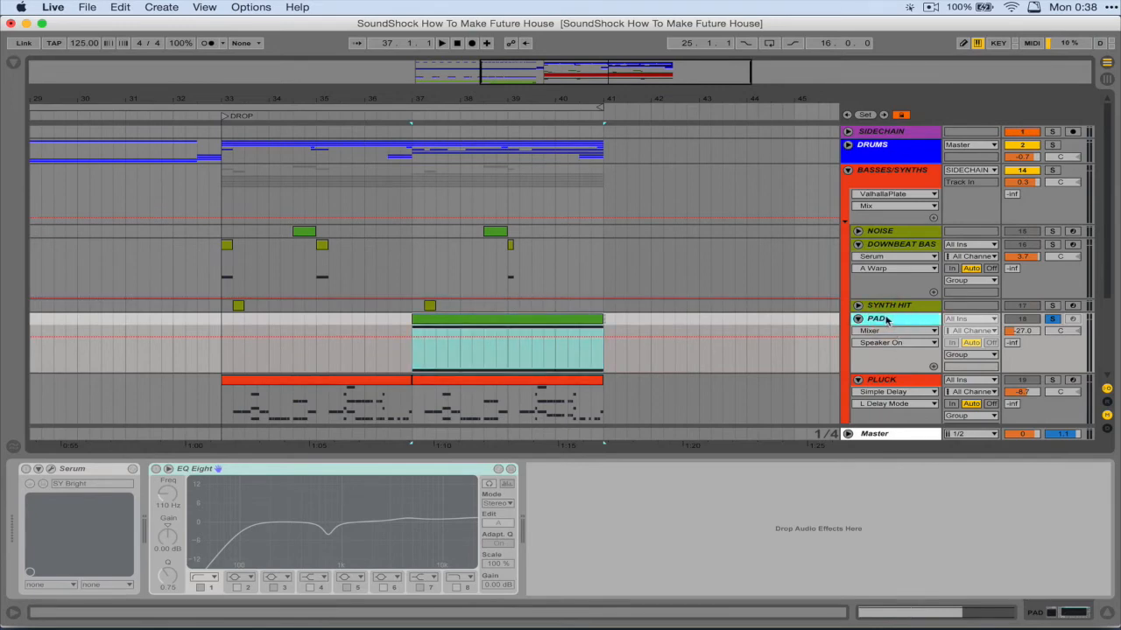
right_click(882, 321)
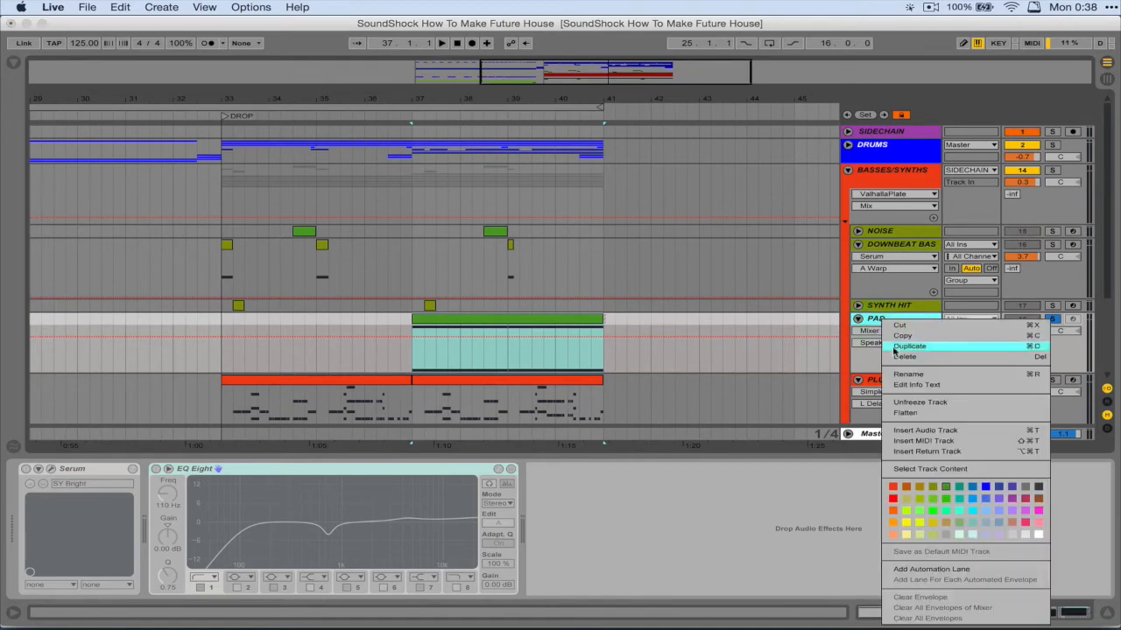
left_click(924, 402)
- Audition the PAD clip in solo, examine its notes in the MIDI editor, and close the editor
left_click(466, 321)
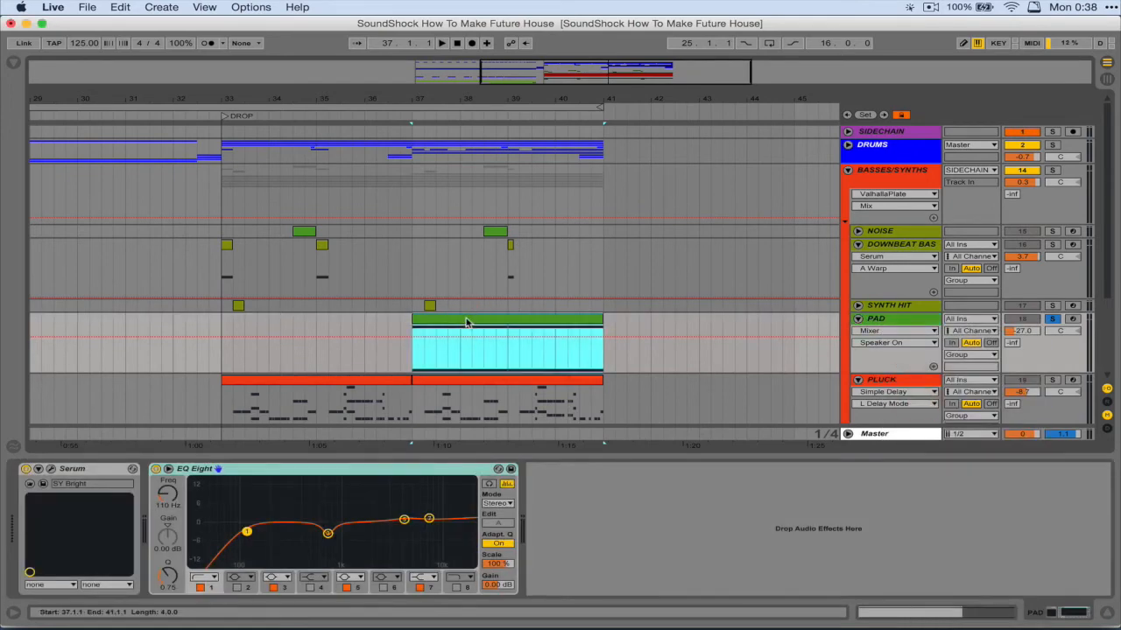
key("space")
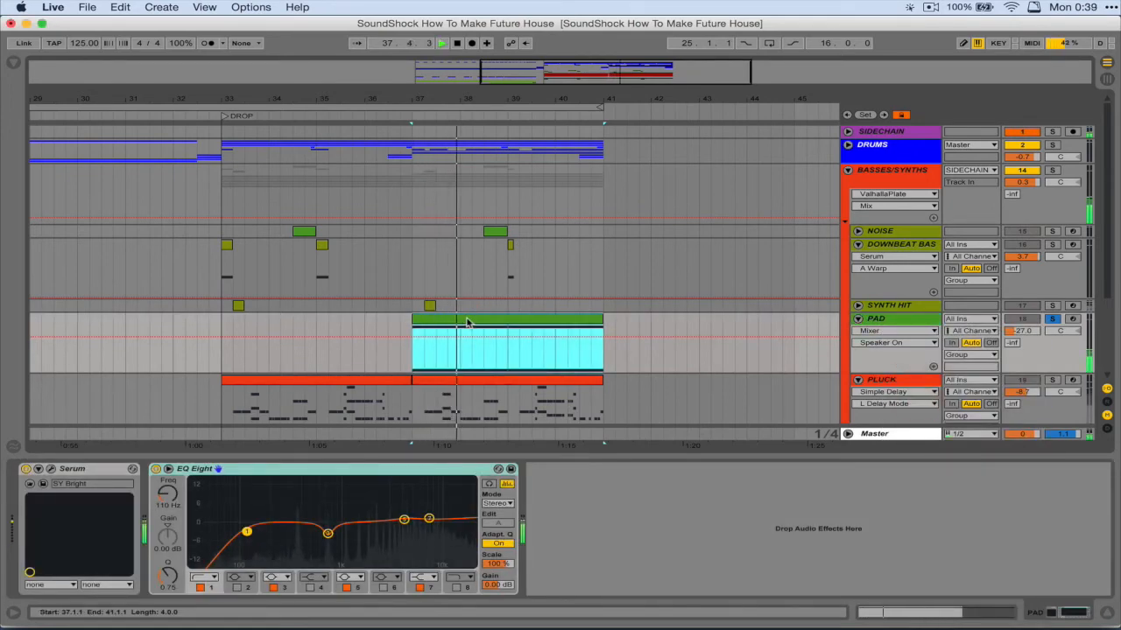
key("space")
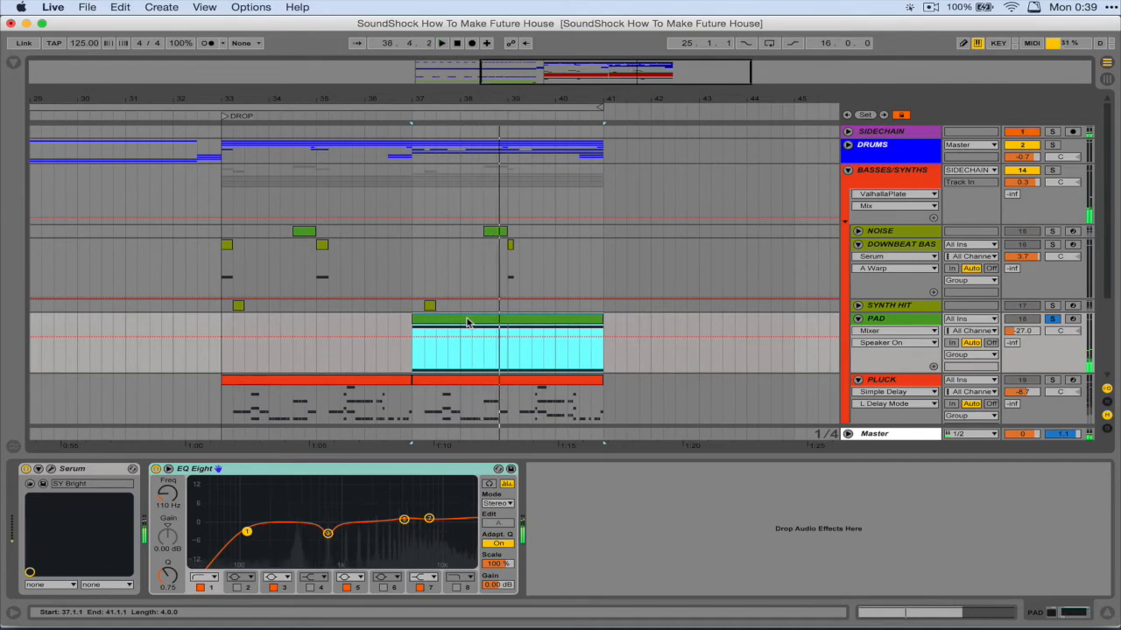
double_click(467, 322)
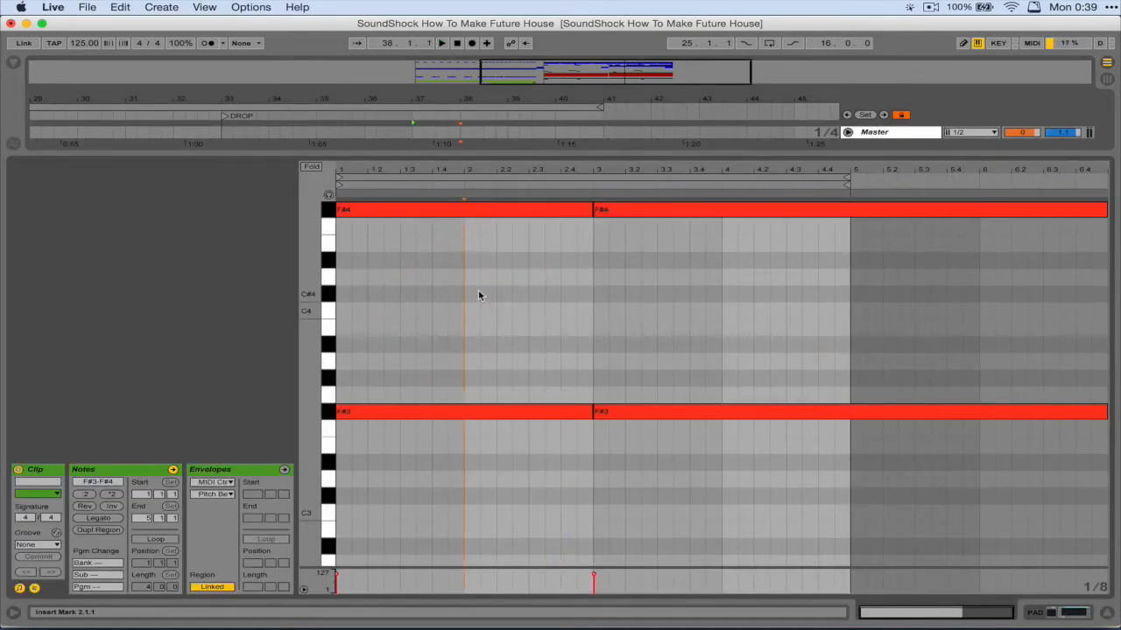
key("super+alt+l")
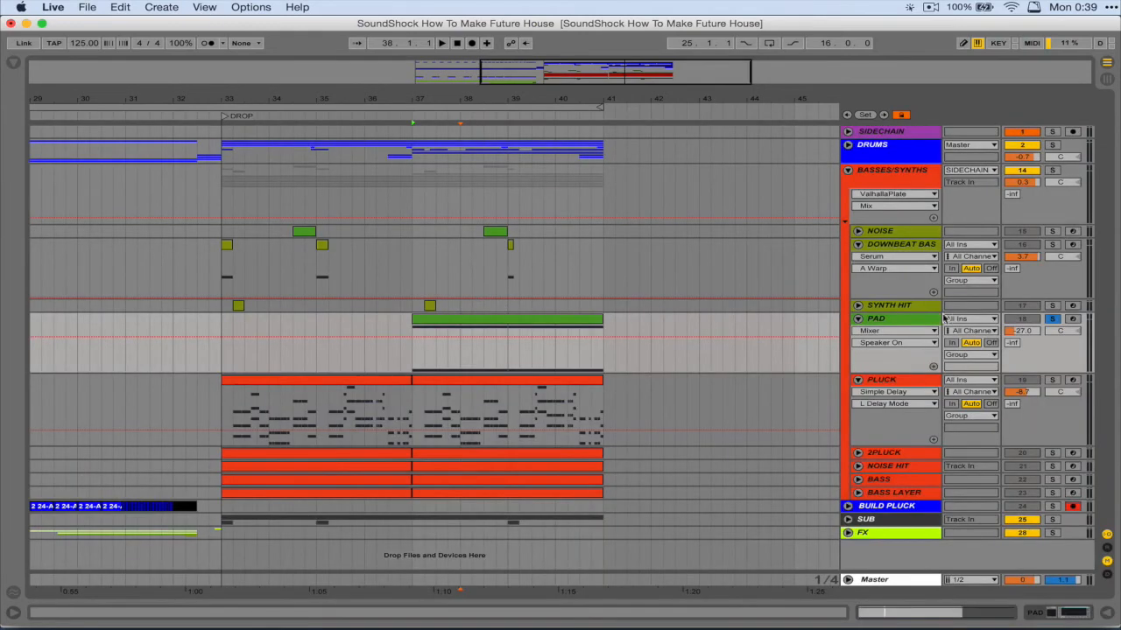
- Examine the oscillators and effects of PAD's Serum patch, and review the EQ Eight curve in its device chain
double_click(913, 320)
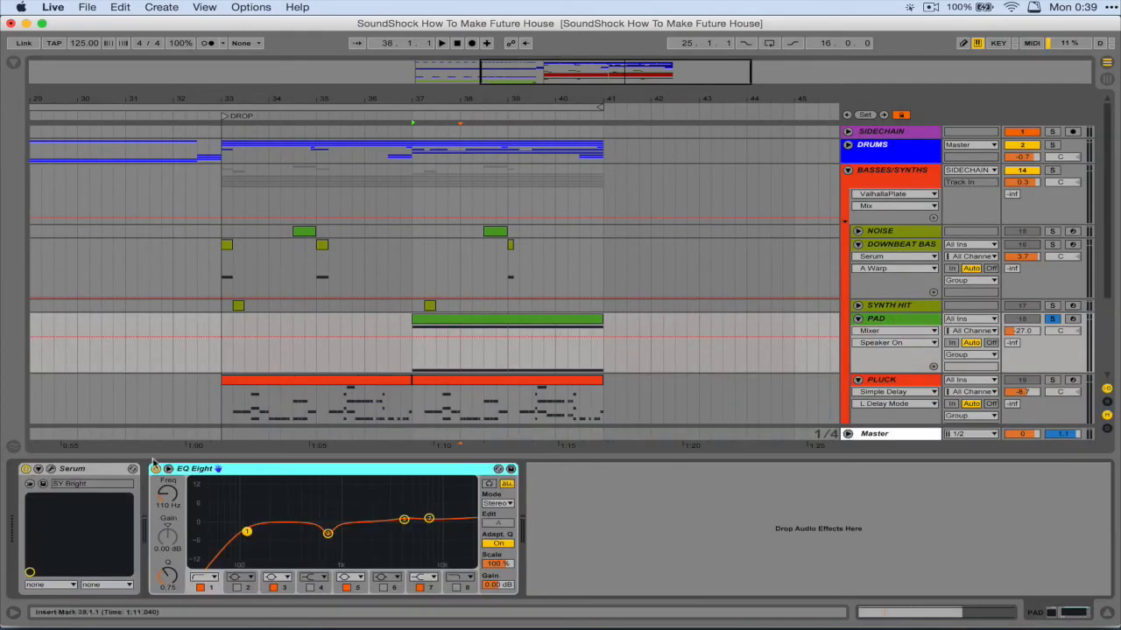
left_click(51, 468)
left_click_drag(558, 23, 511, 24)
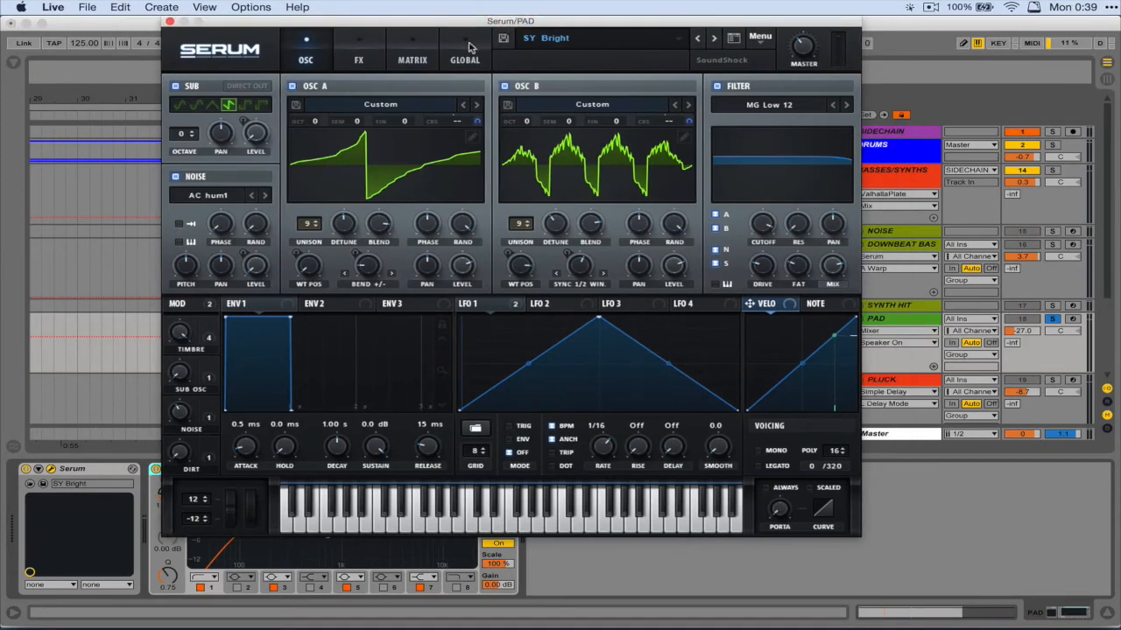
left_click(358, 52)
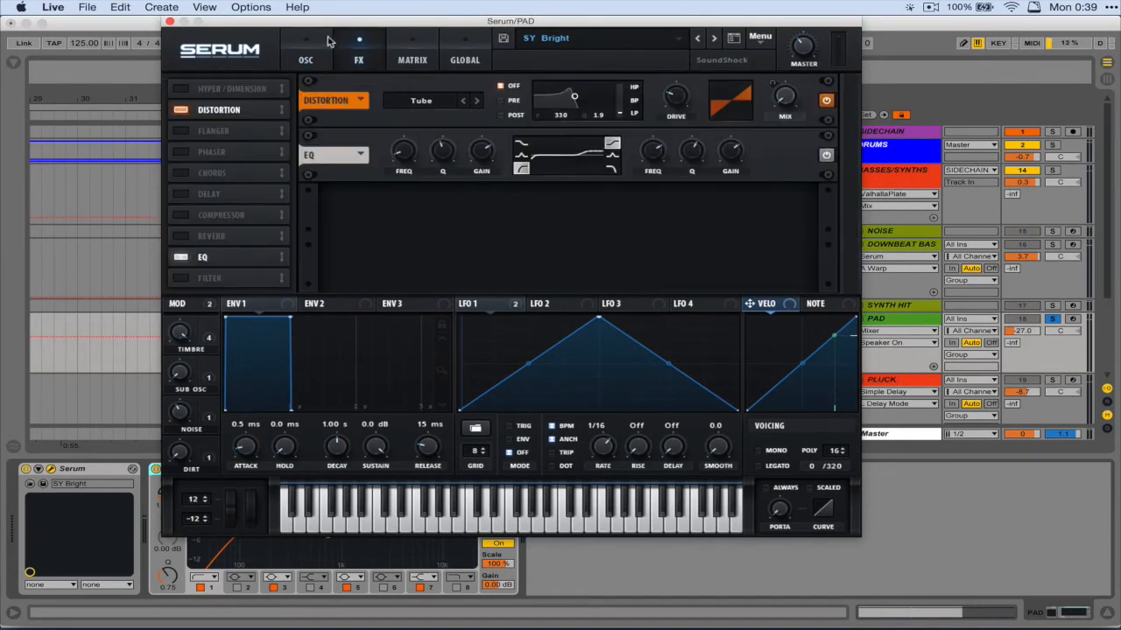
left_click(312, 48)
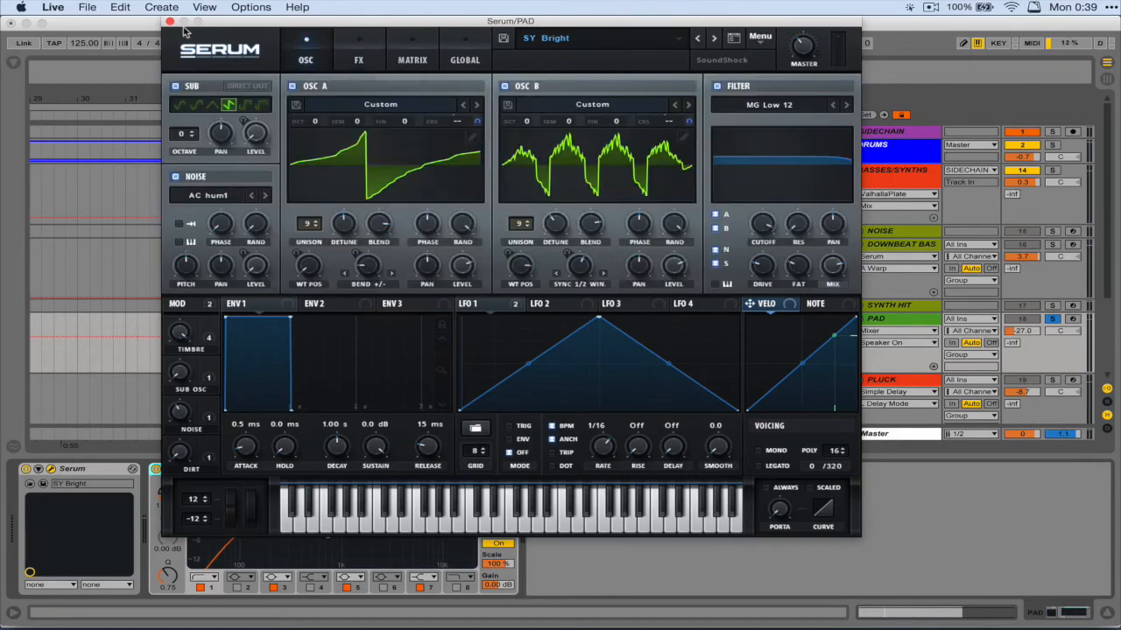
left_click(170, 21)
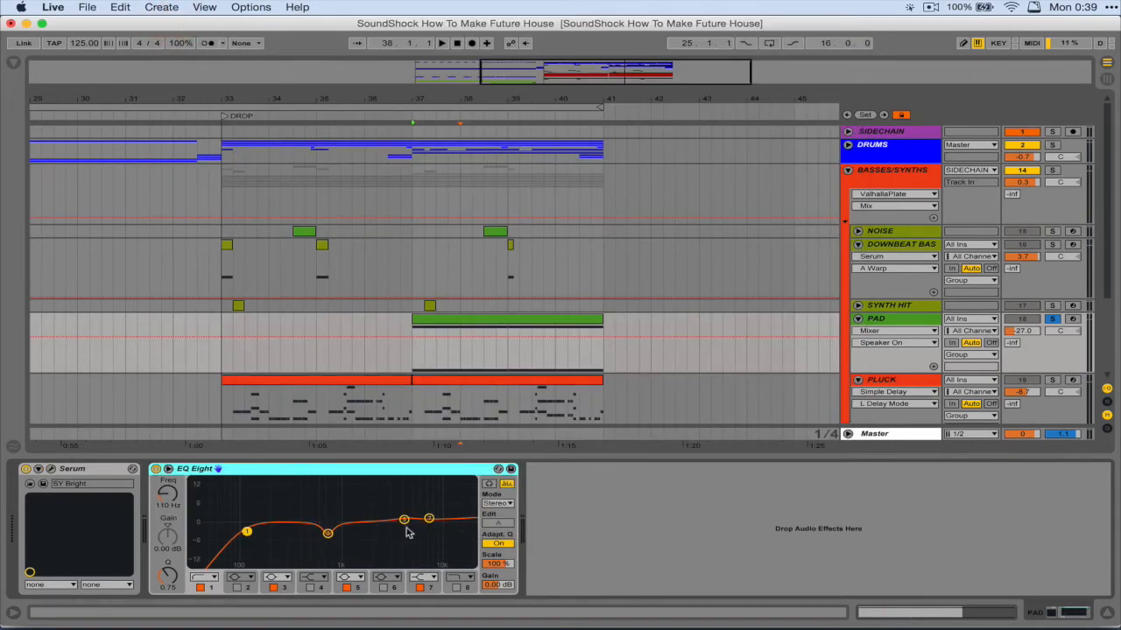
double_click(895, 321)
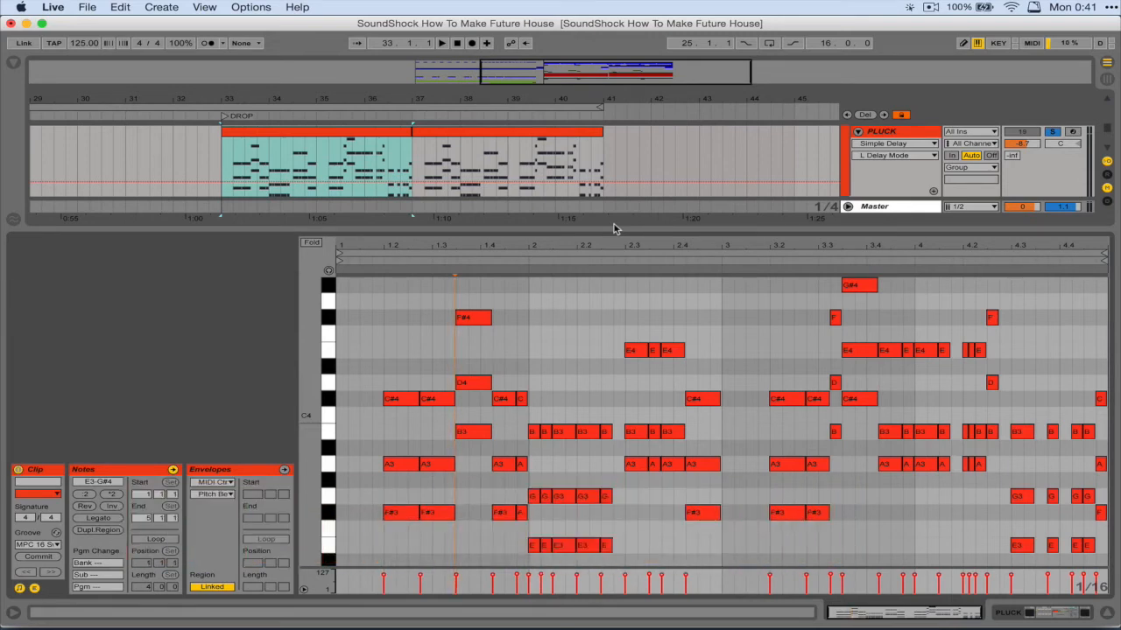
- Raise the PLUCK clip's G3 notes at the start of its second bar to G#3, and audition the clip
scroll(553, 335, "down", 1)
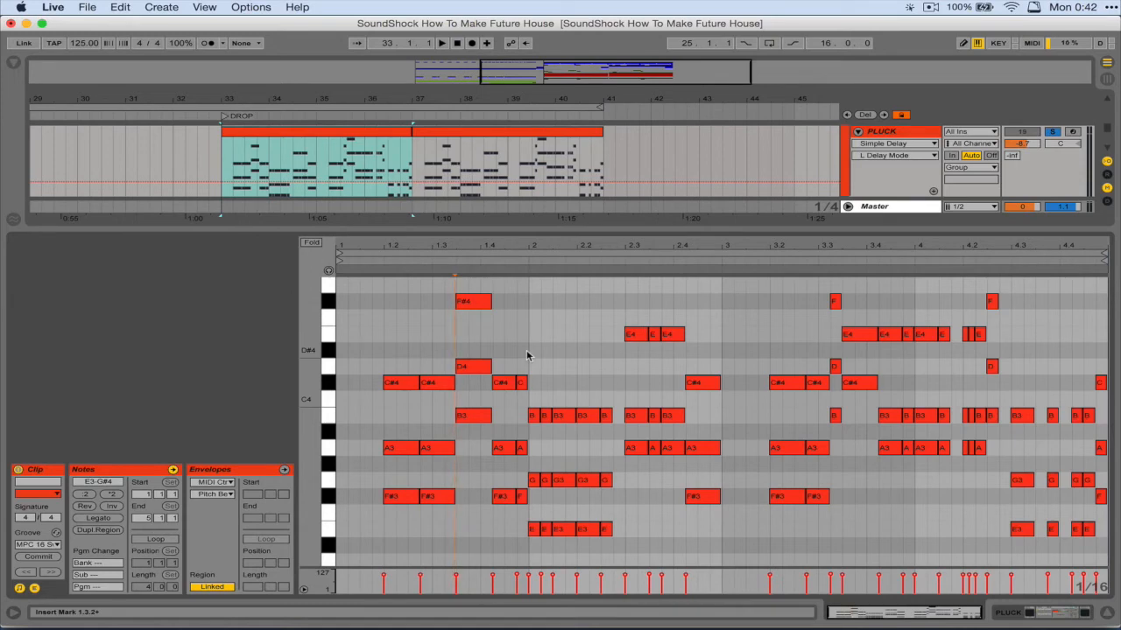
left_click_drag(527, 473, 610, 470)
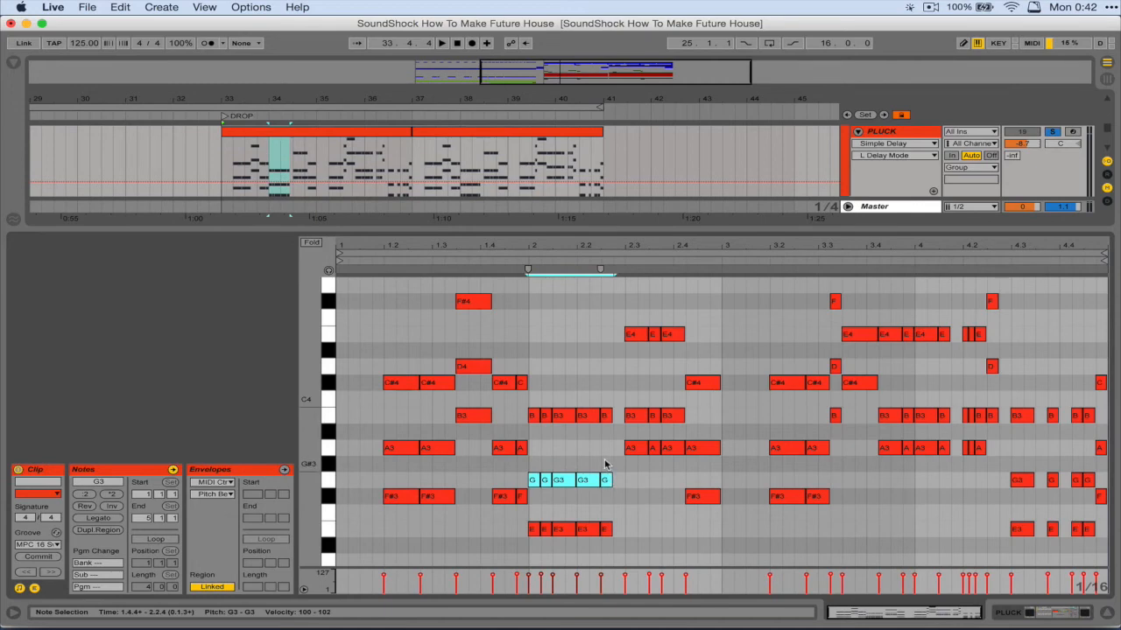
key("Up")
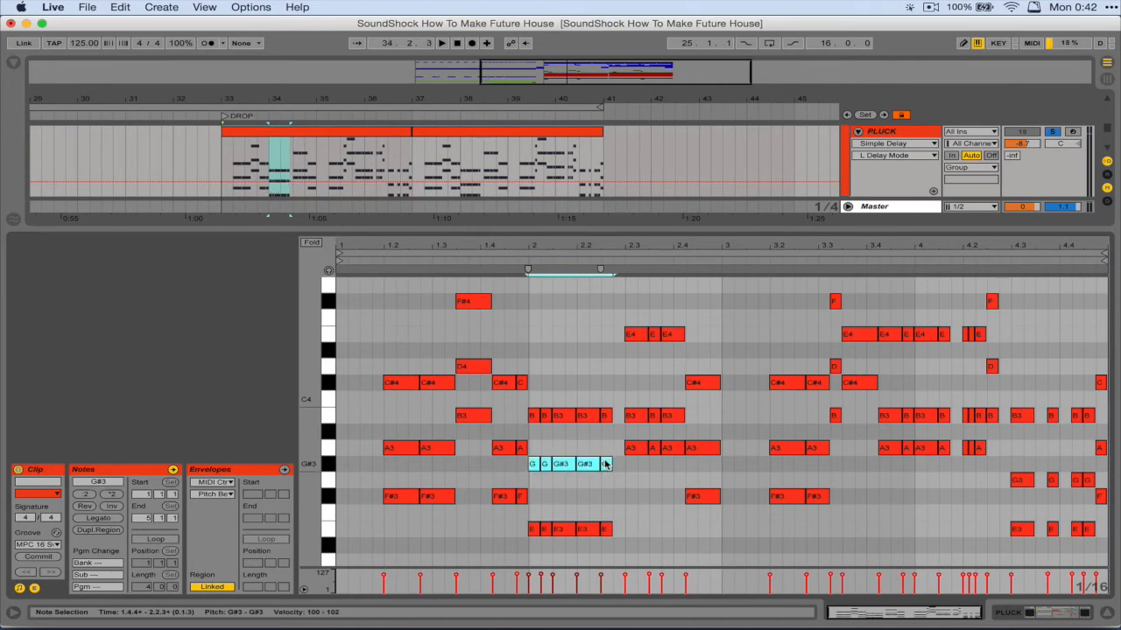
key("Down")
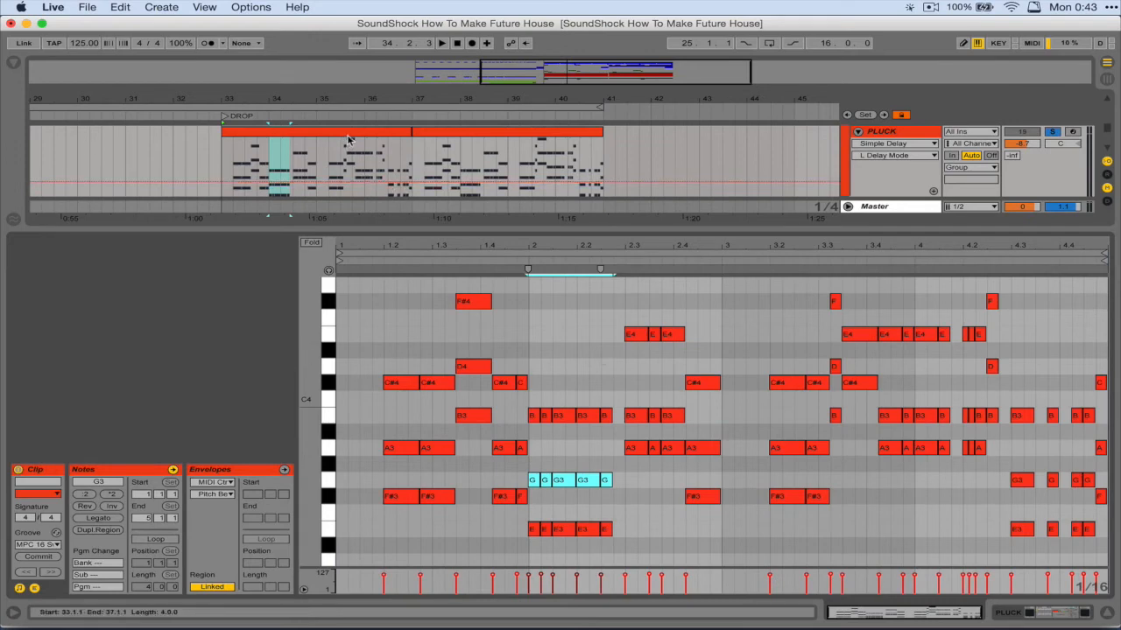
key("Up")
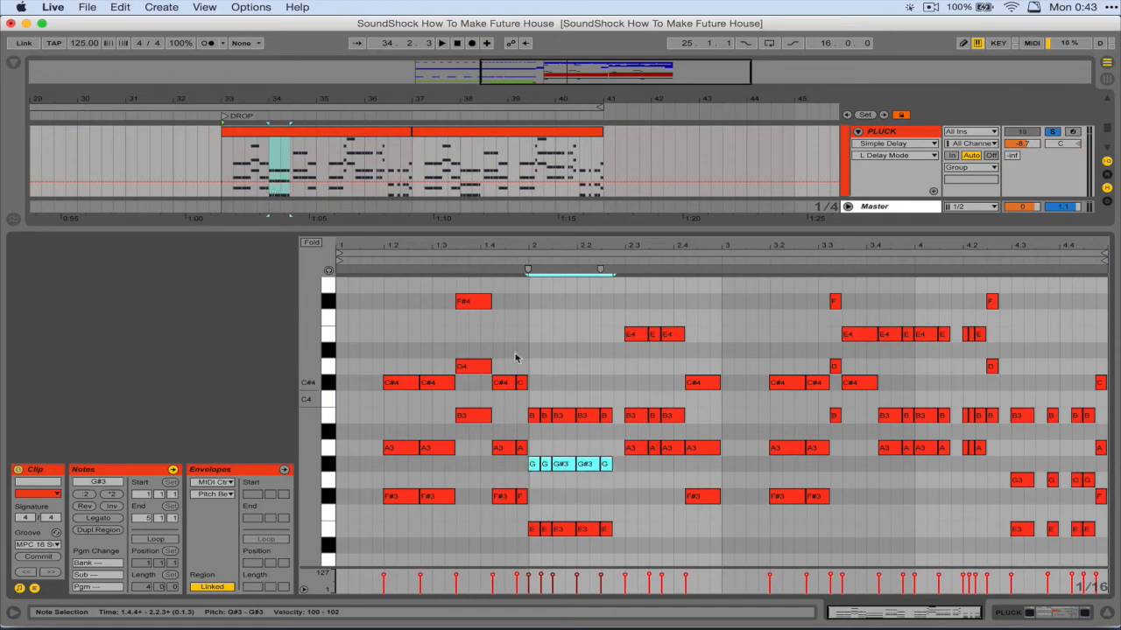
left_click(343, 130)
key("space")
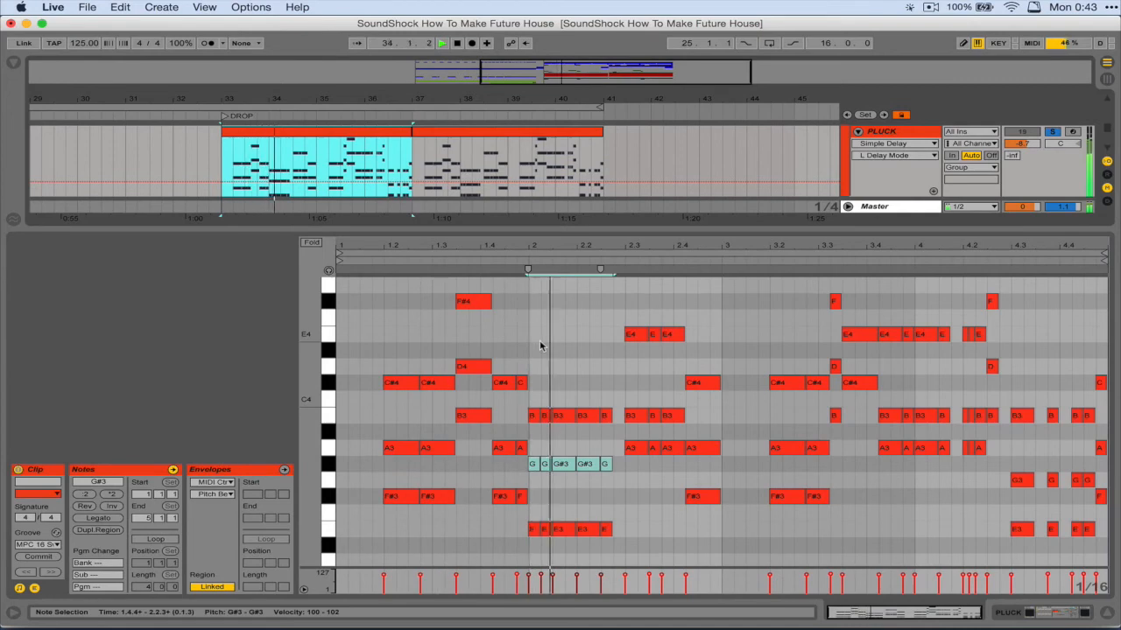
key("space")
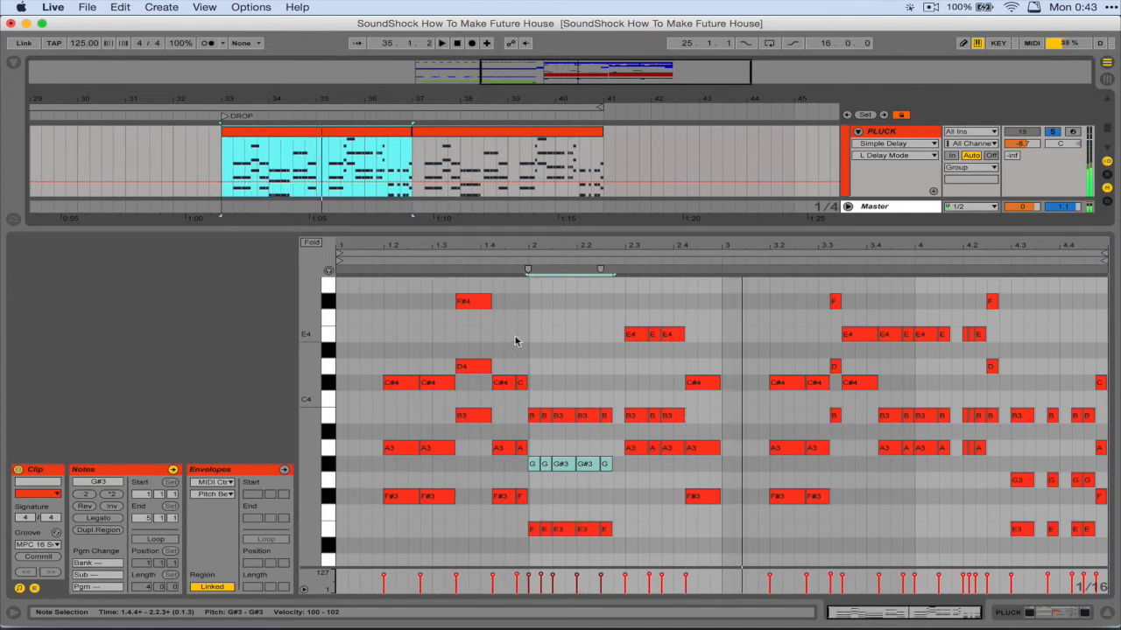
- Lower the G#3 notes in the PLUCK clip's second bar back to G3, and audition the clip again
left_click(534, 453)
left_click_drag(534, 454, 607, 465)
key("Down")
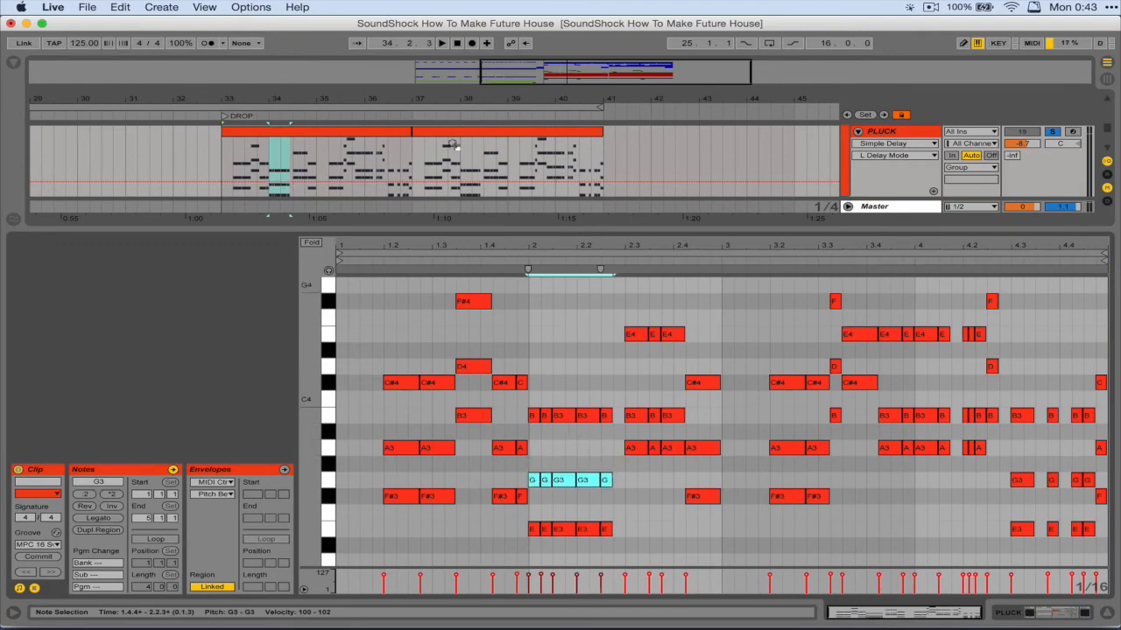
left_click(310, 151)
key("space")
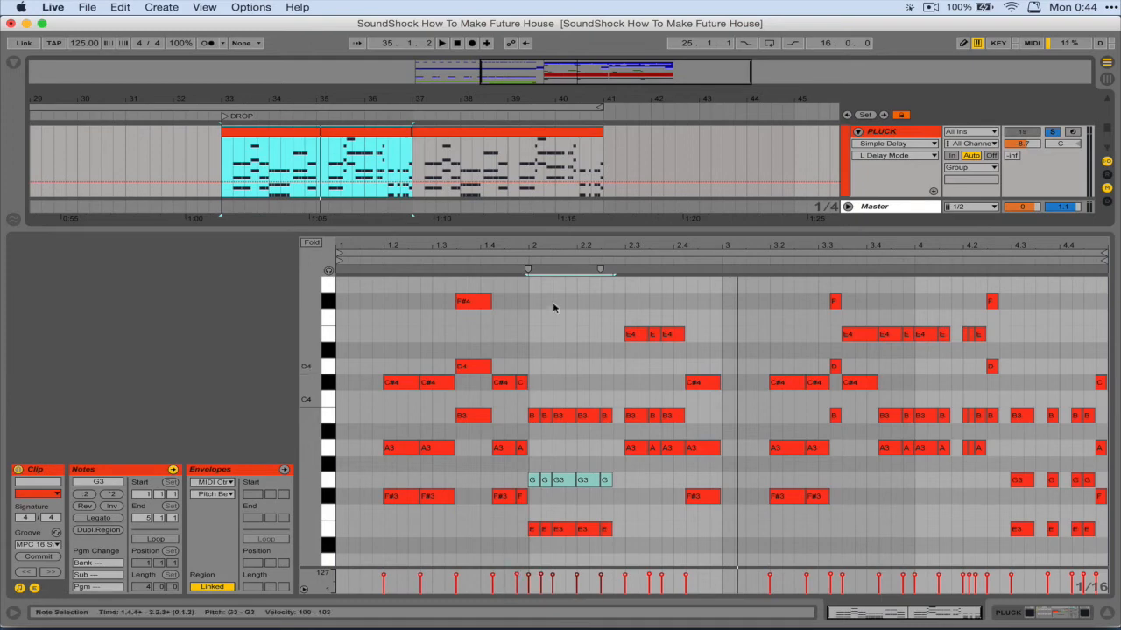
- Examine the timing of the PLUCK notes around beat 1.2 against the grid, and close the MIDI editor
left_click(438, 337)
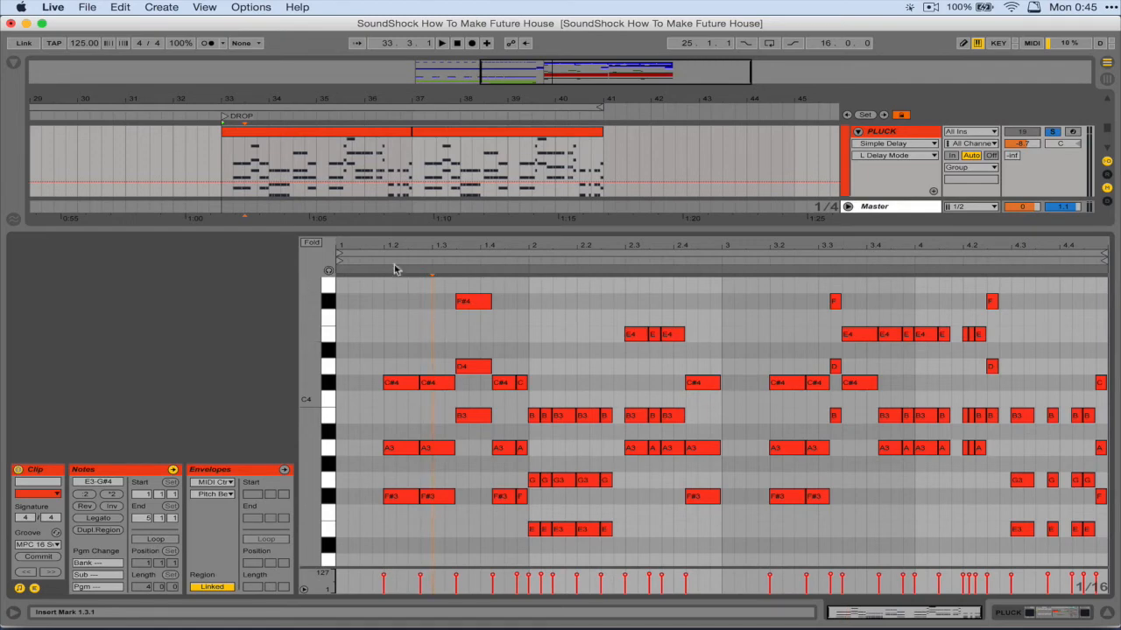
left_click_drag(382, 243, 382, 289)
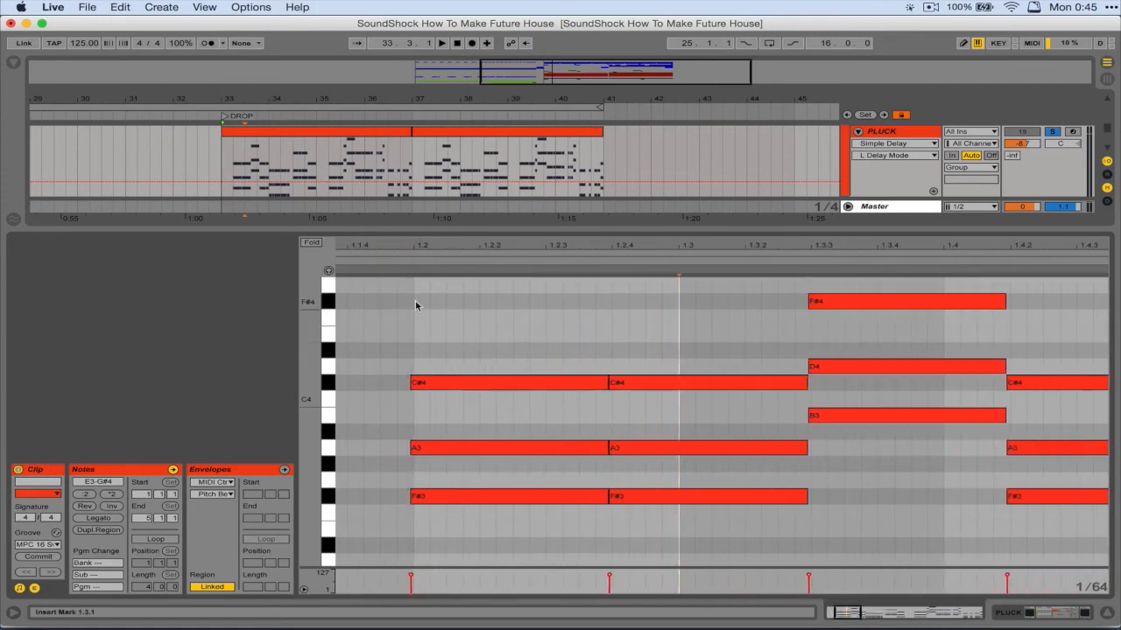
left_click(418, 380)
left_click(414, 367)
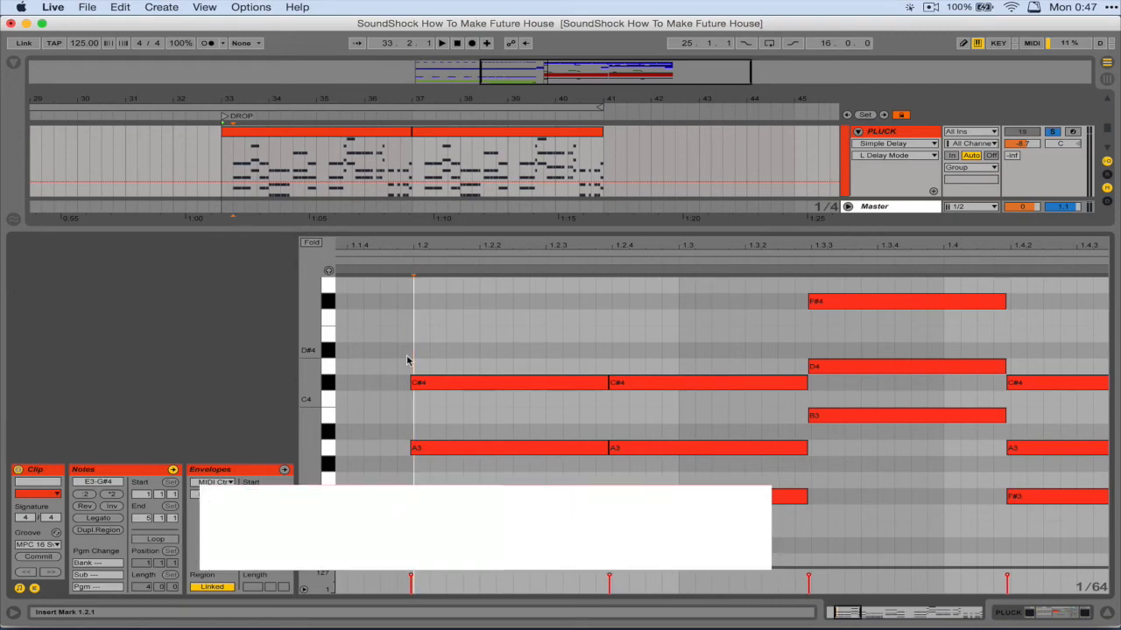
left_click(452, 330)
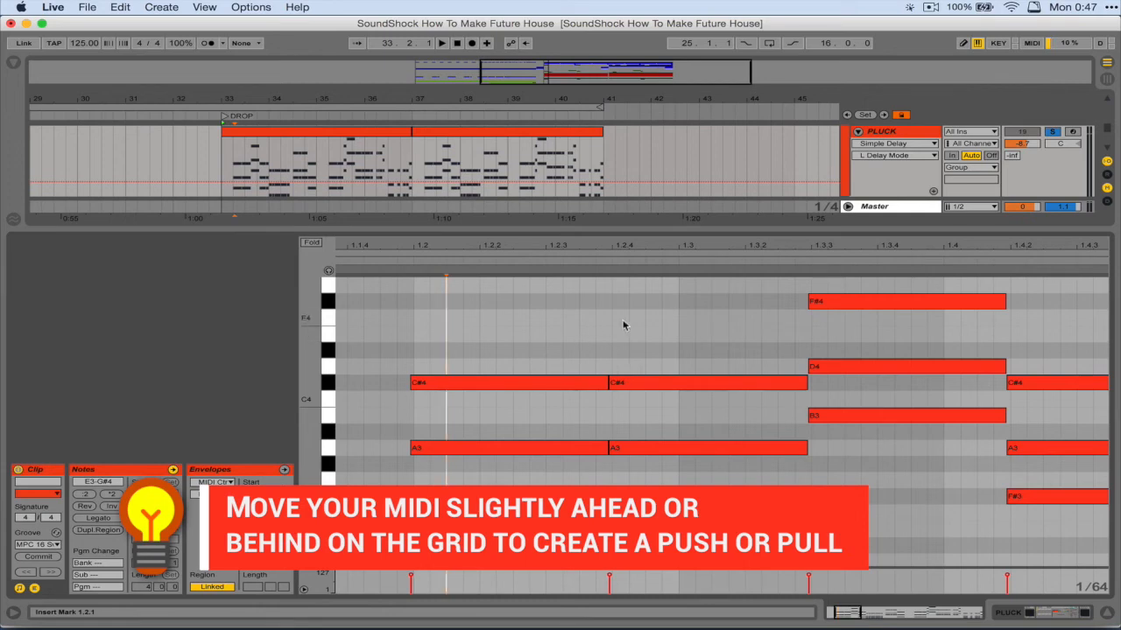
left_click_drag(425, 340, 444, 386)
key("super+a")
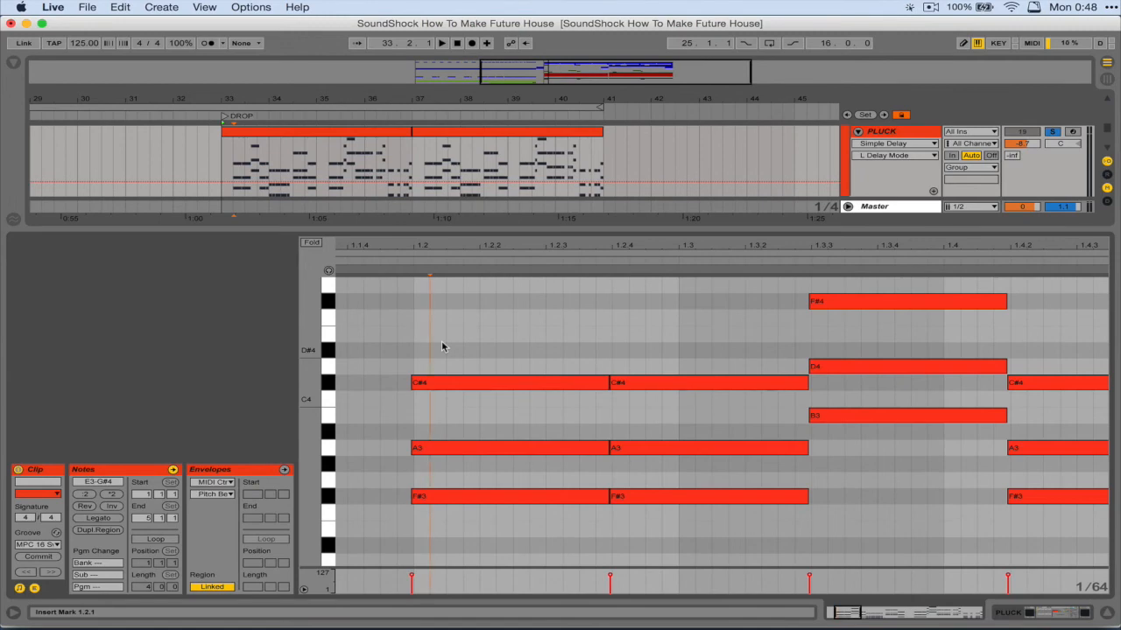
key("super+alt+l")
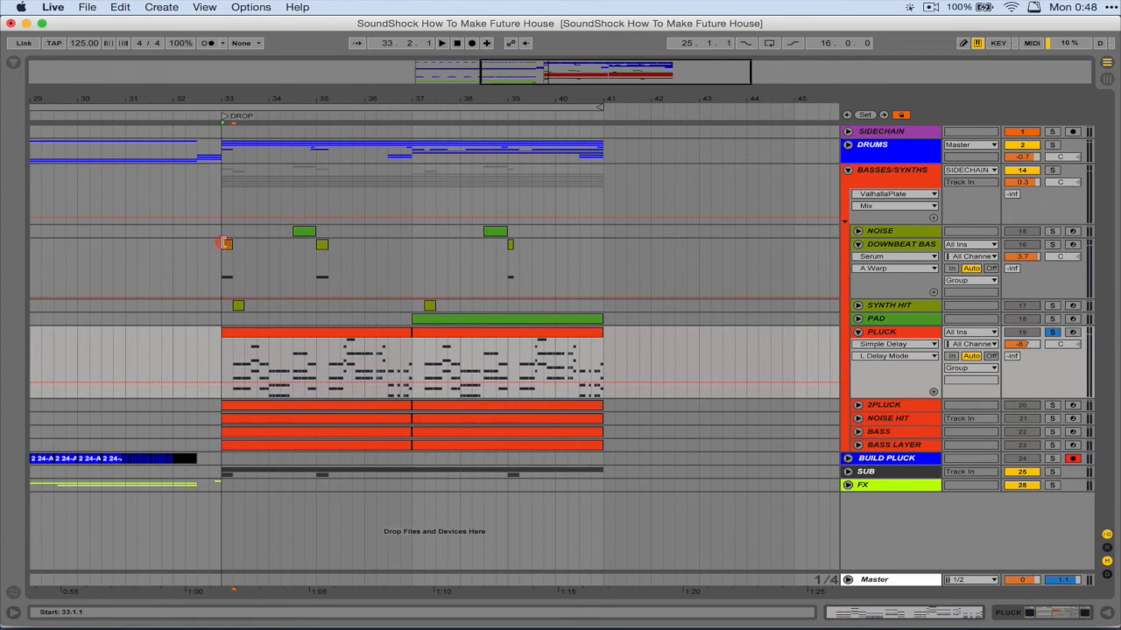
- Turn off PLUCK's solo and select the DOWNBEAT BASS clip at bar 33
left_click(226, 258)
left_click(1053, 333)
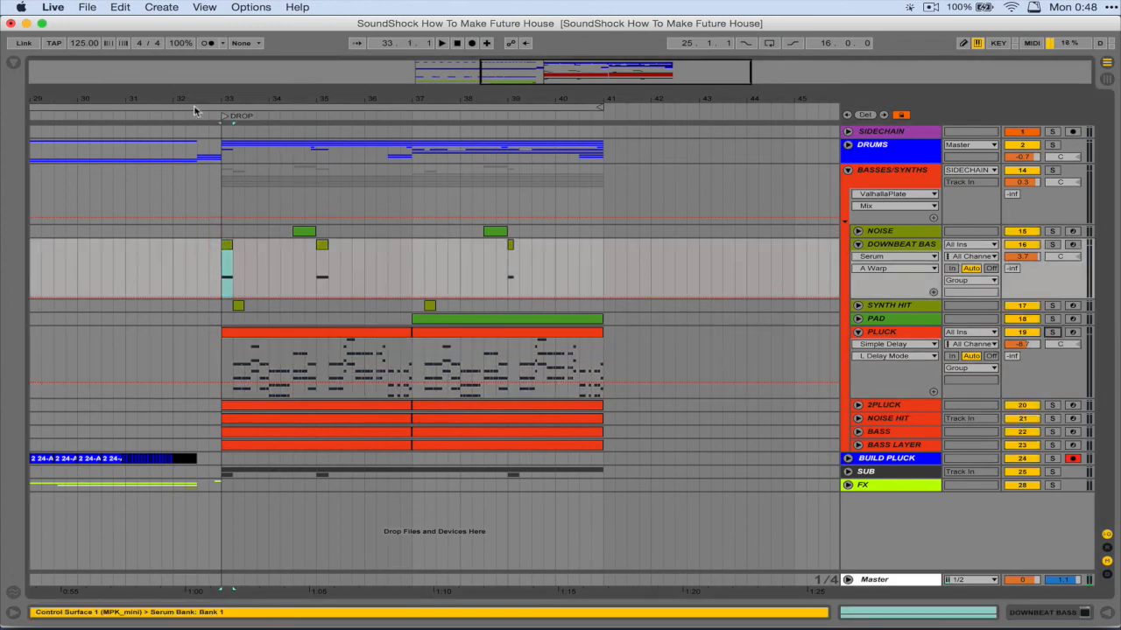
left_click_drag(222, 99, 224, 128)
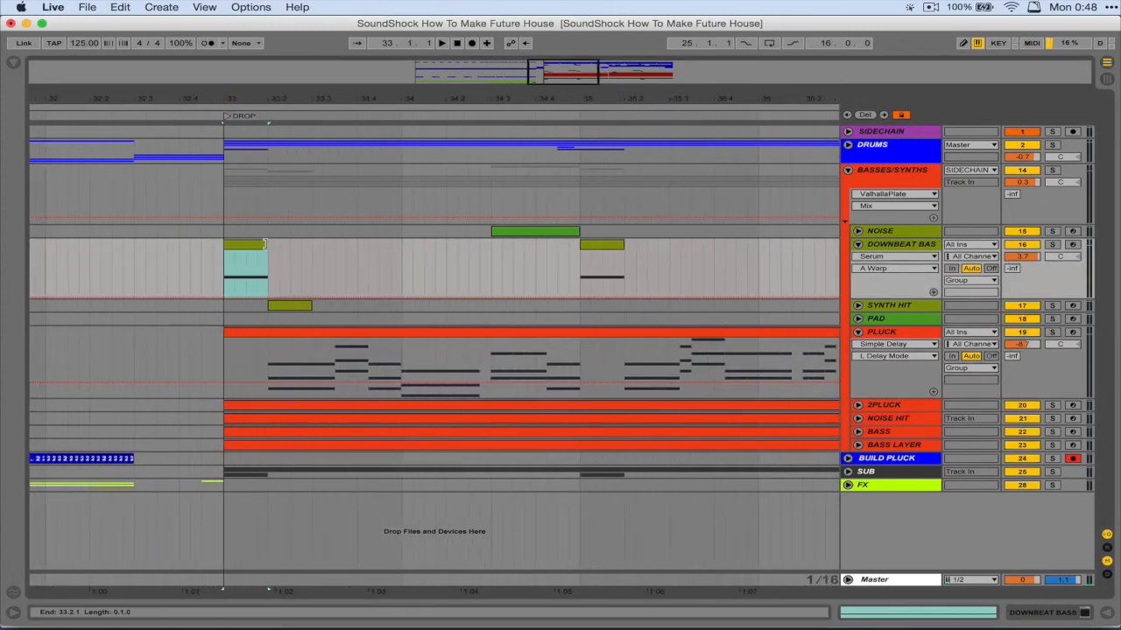
left_click_drag(499, 104, 492, 93)
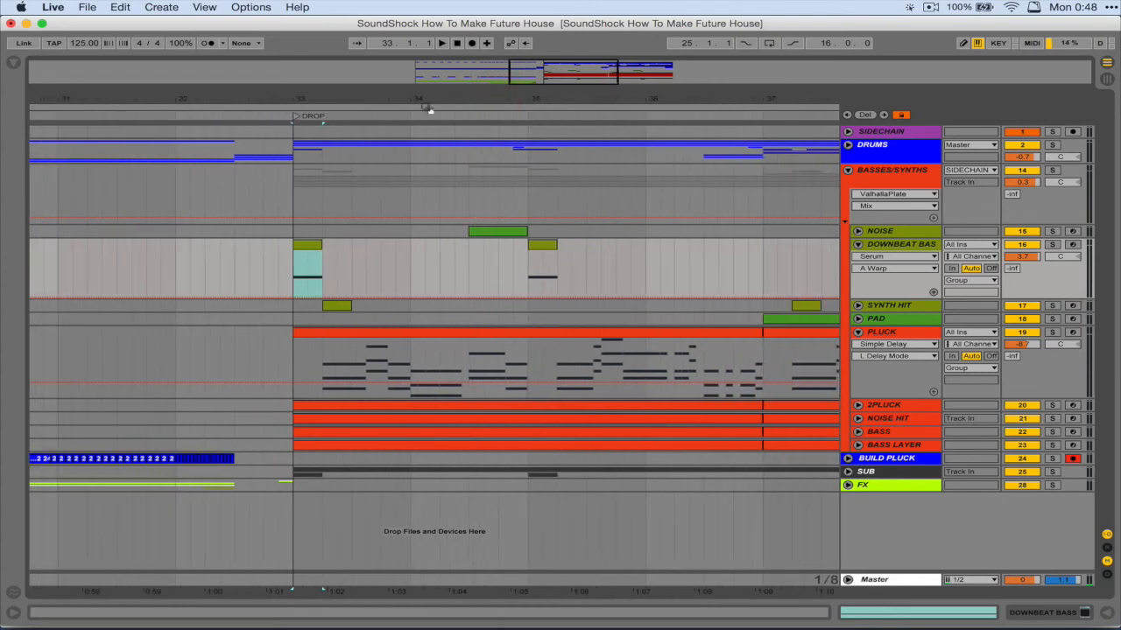
left_click_drag(391, 101, 400, 102)
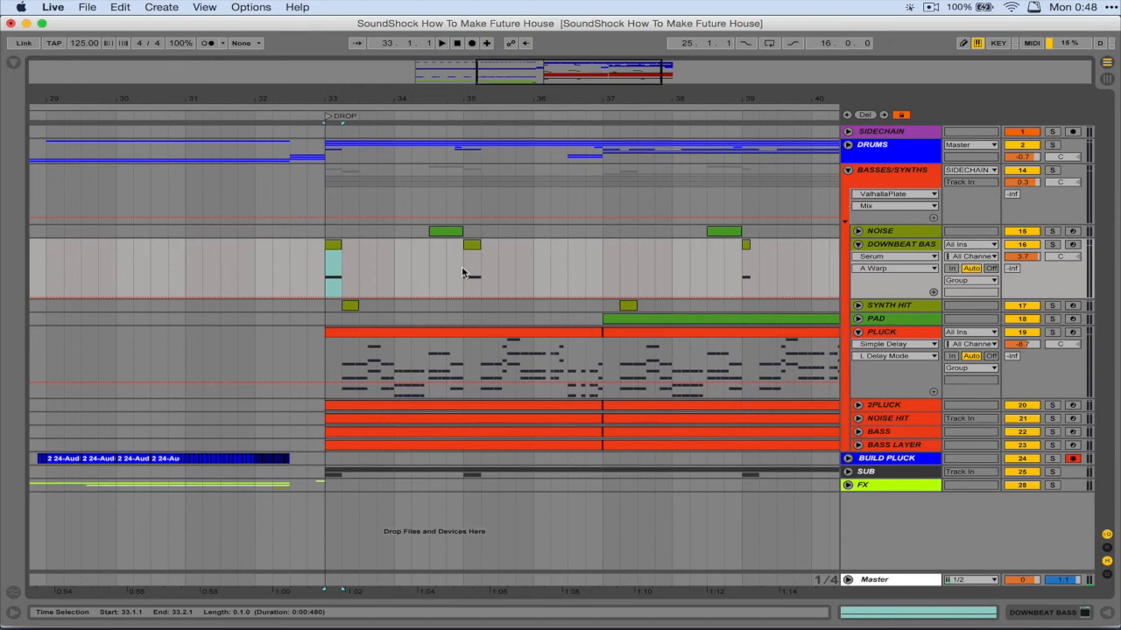
- Select and unfold the SYNTH HIT track
left_click(867, 306)
left_click(858, 306)
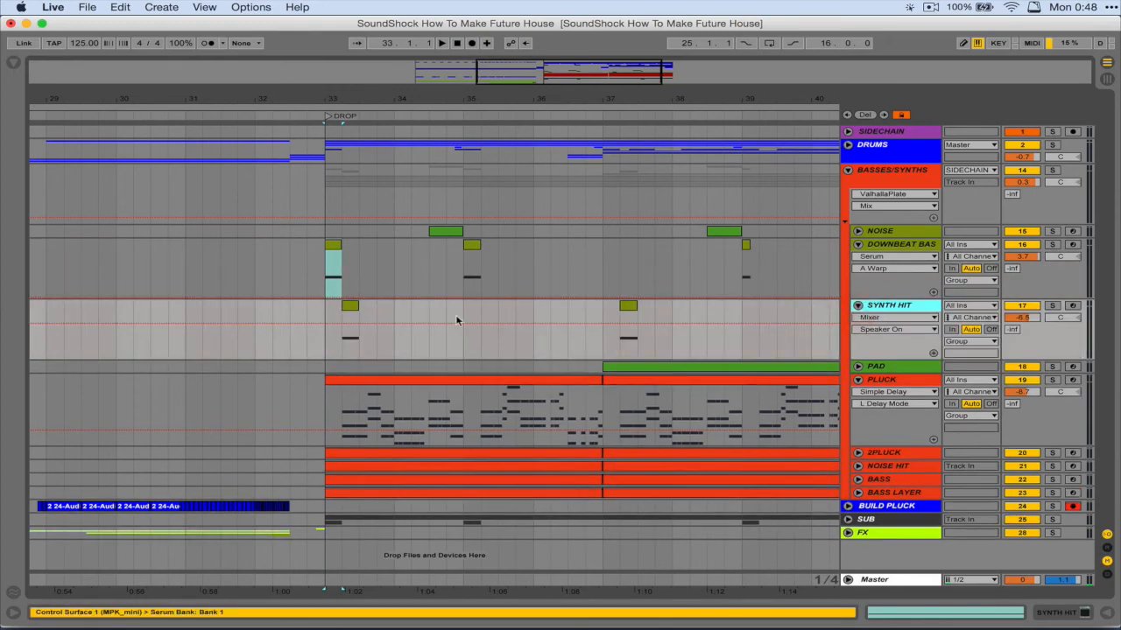
- Try copying SYNTH HIT's first clip to beat 33.4
left_click(353, 306)
left_click_drag(354, 307, 389, 307)
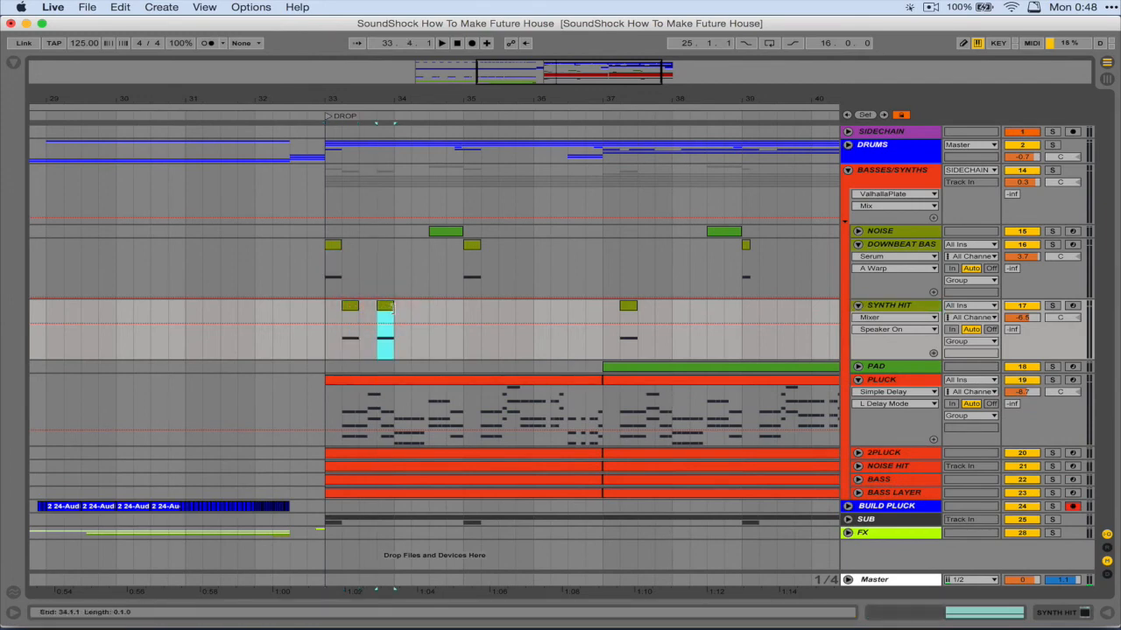
key("super+z")
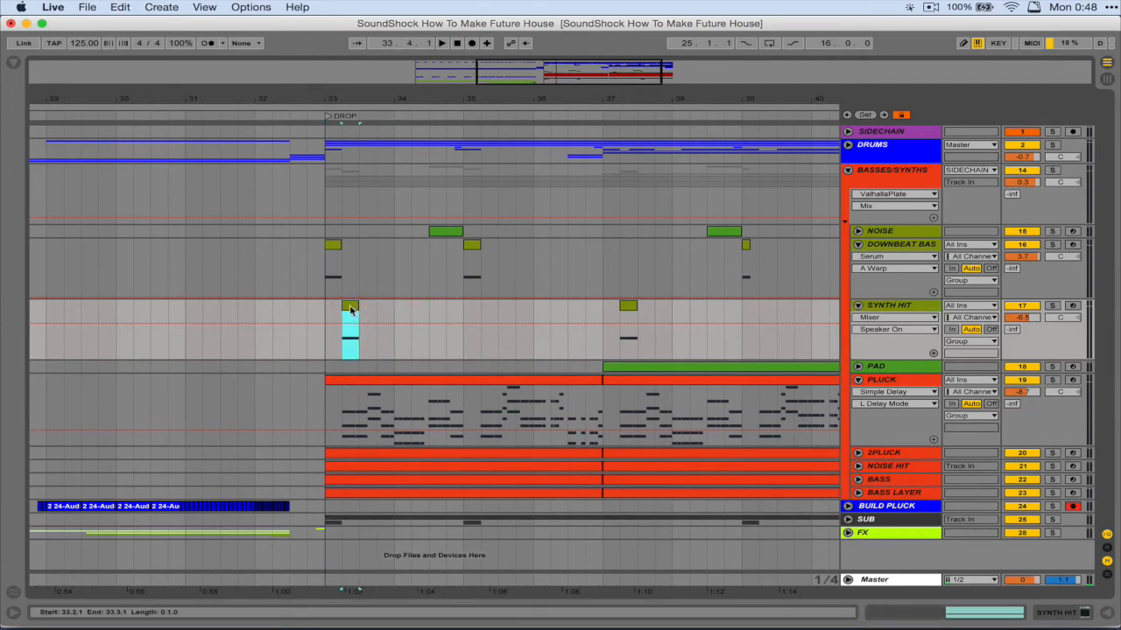
- Mark out the empty stretch of SYNTH HIT from 33.3.1 to 35.1.1, and place the insert marker at 35.1.1
left_click_drag(320, 310, 464, 320)
left_click_drag(370, 342, 471, 348)
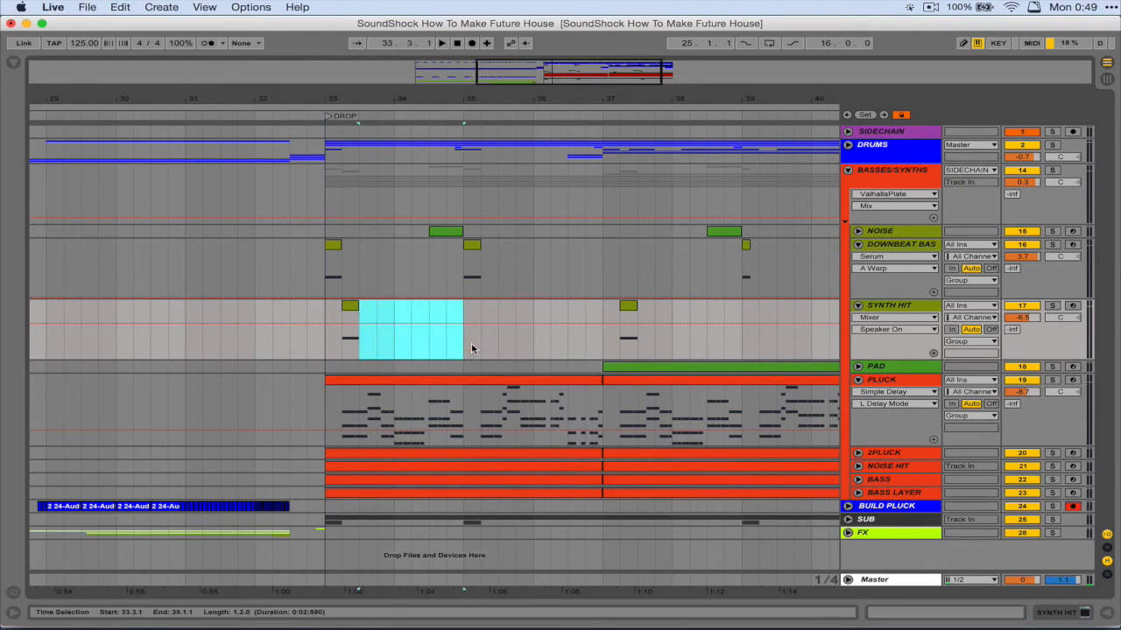
left_click(462, 350)
scroll(463, 351, "right", 5)
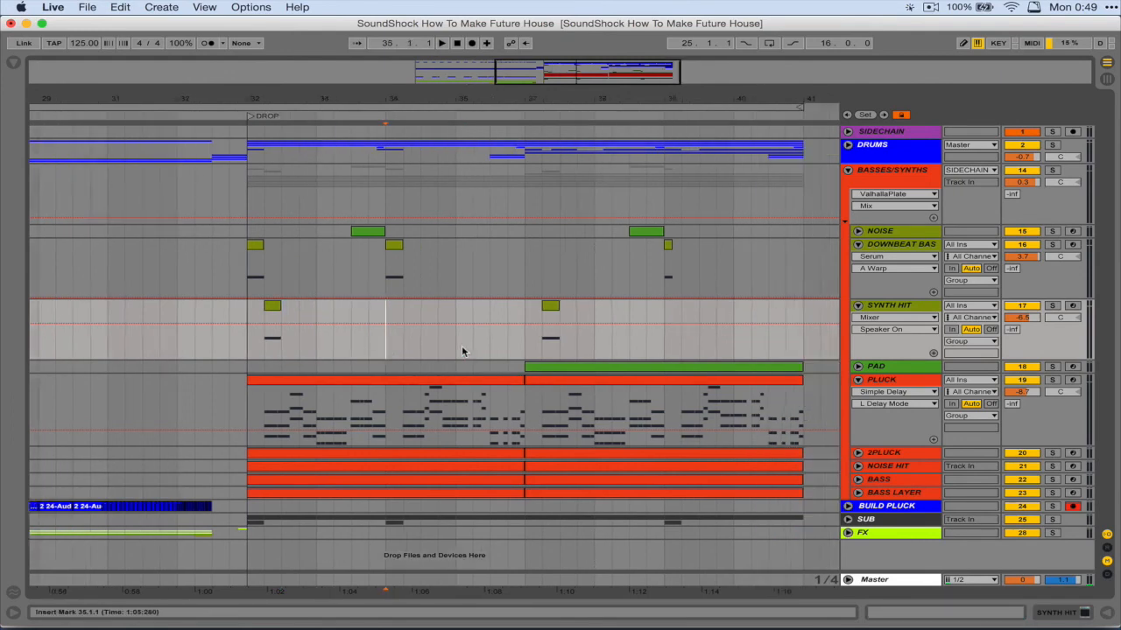
- Unfold the PAD track and try copying its clip from bar 37 to bar 33
left_click(859, 367)
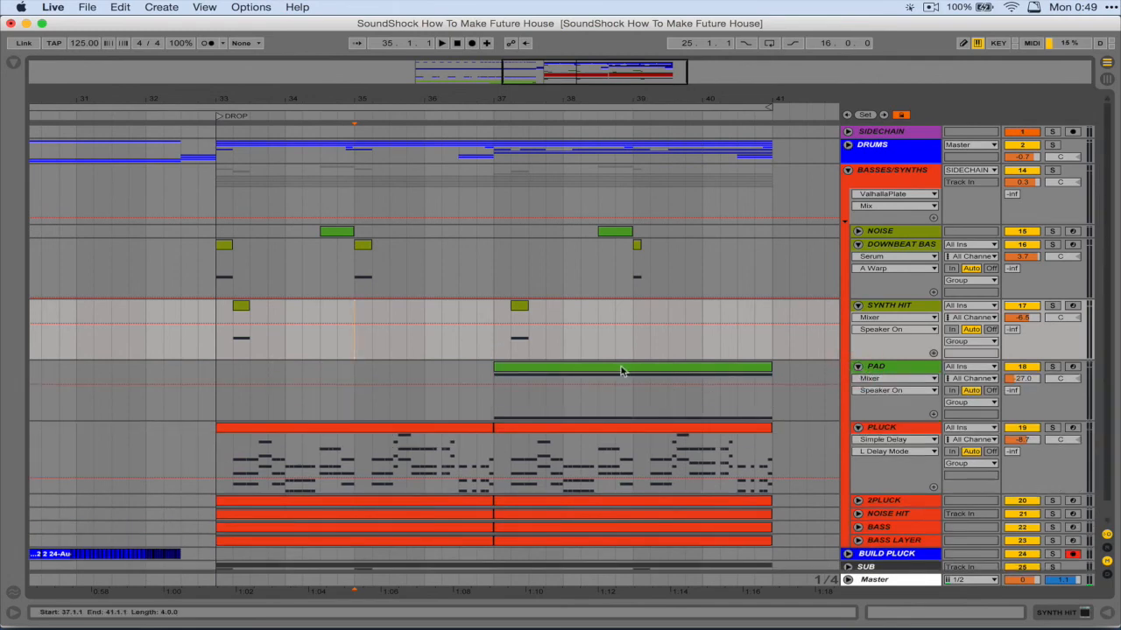
left_click_drag(621, 371, 341, 373)
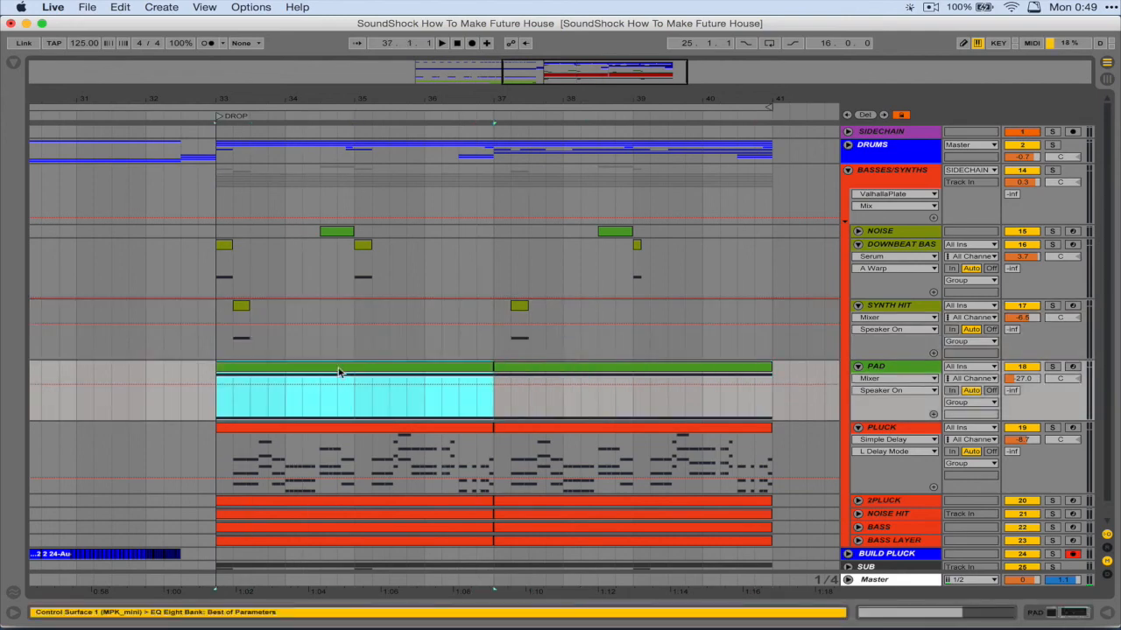
left_click(738, 373)
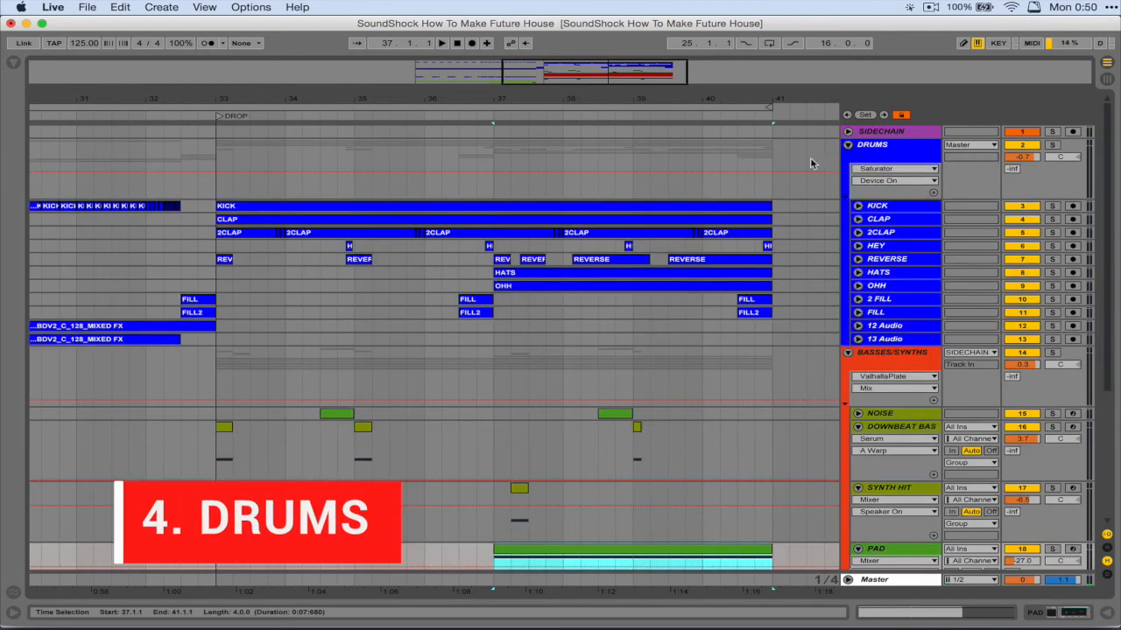
- Unfold the KICK and REVERSE tracks in the DRUMS group, and look over the CLAP, HATS and OHH tracks
left_click(857, 206)
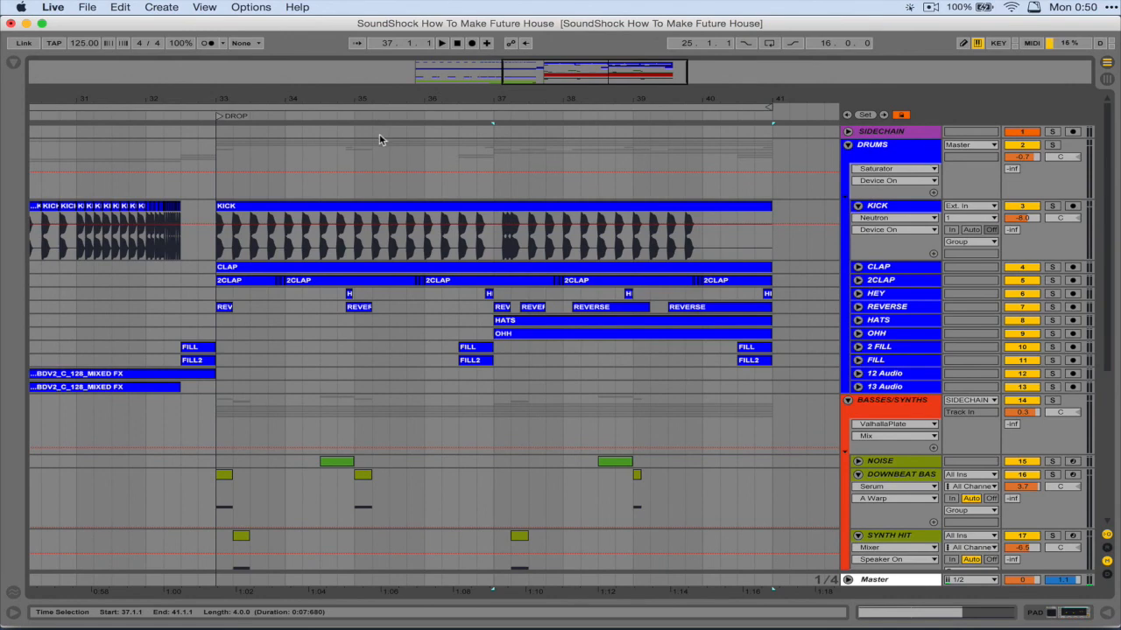
left_click(510, 331)
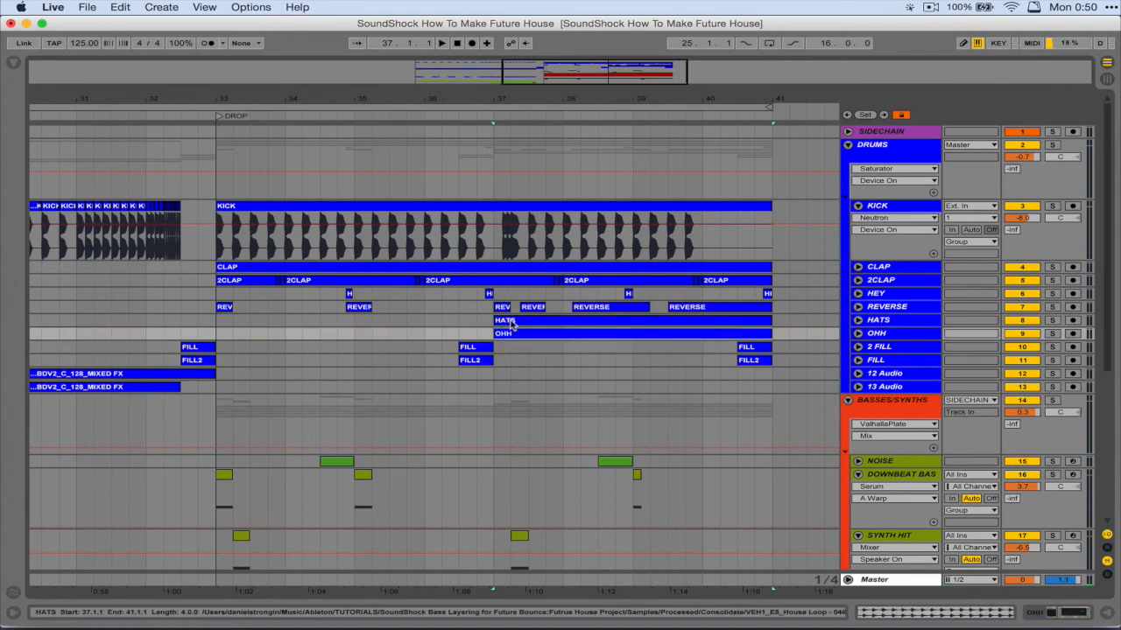
left_click(511, 324)
left_click(858, 307)
left_click(862, 267)
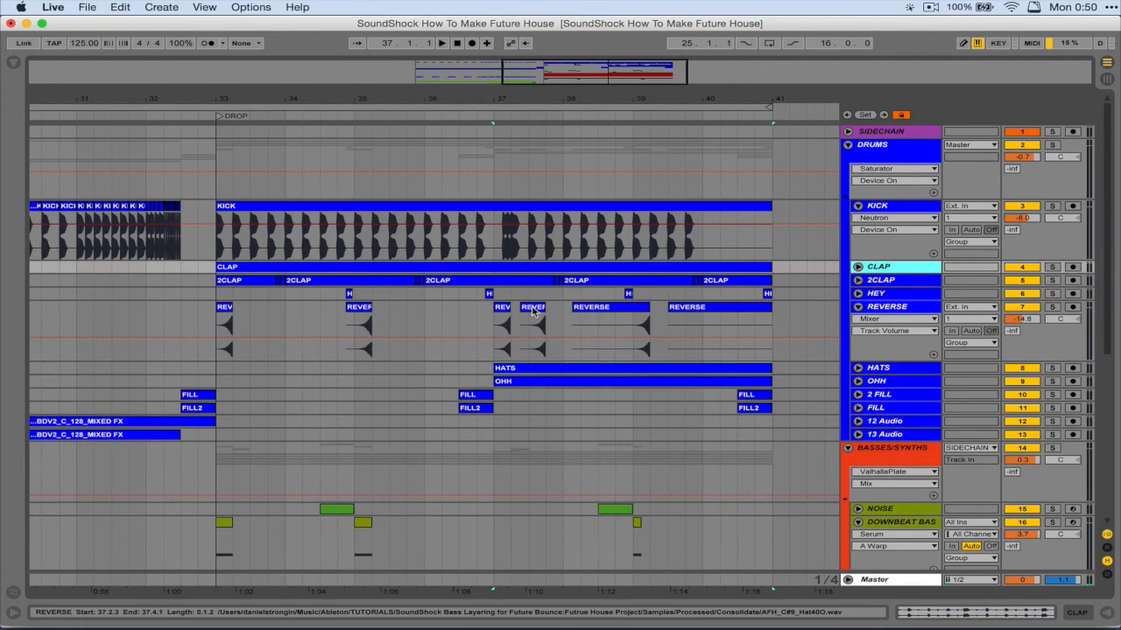
- Audition the REVERSE clip at 37.2.3 in solo, and turn the track's solo off
left_click(536, 308)
left_click(1053, 307)
key("space")
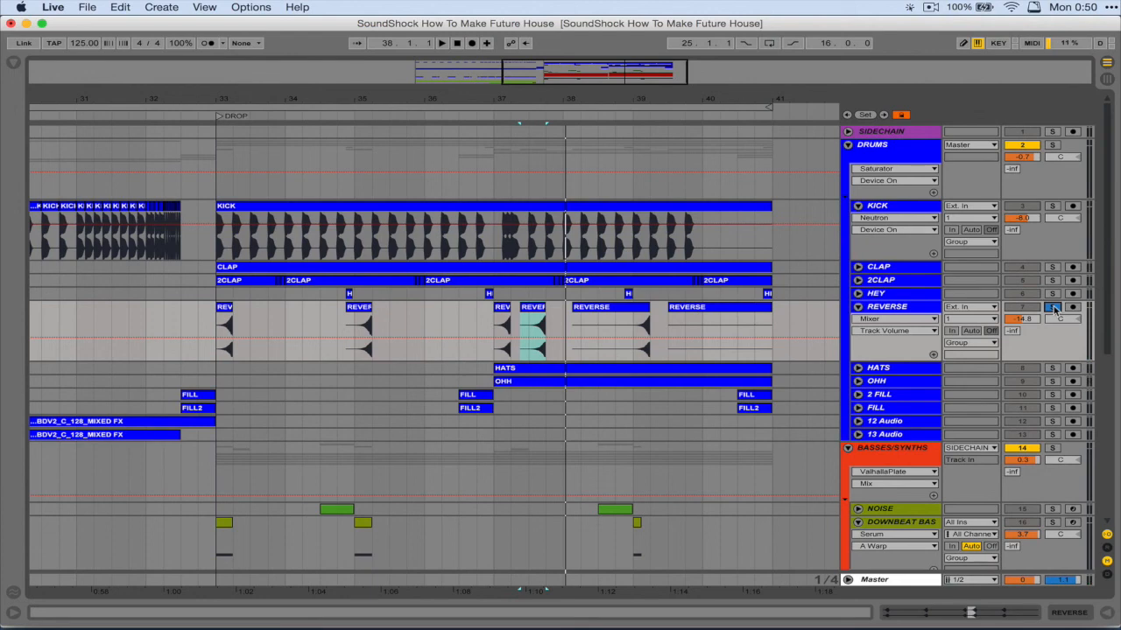
left_click(1053, 307)
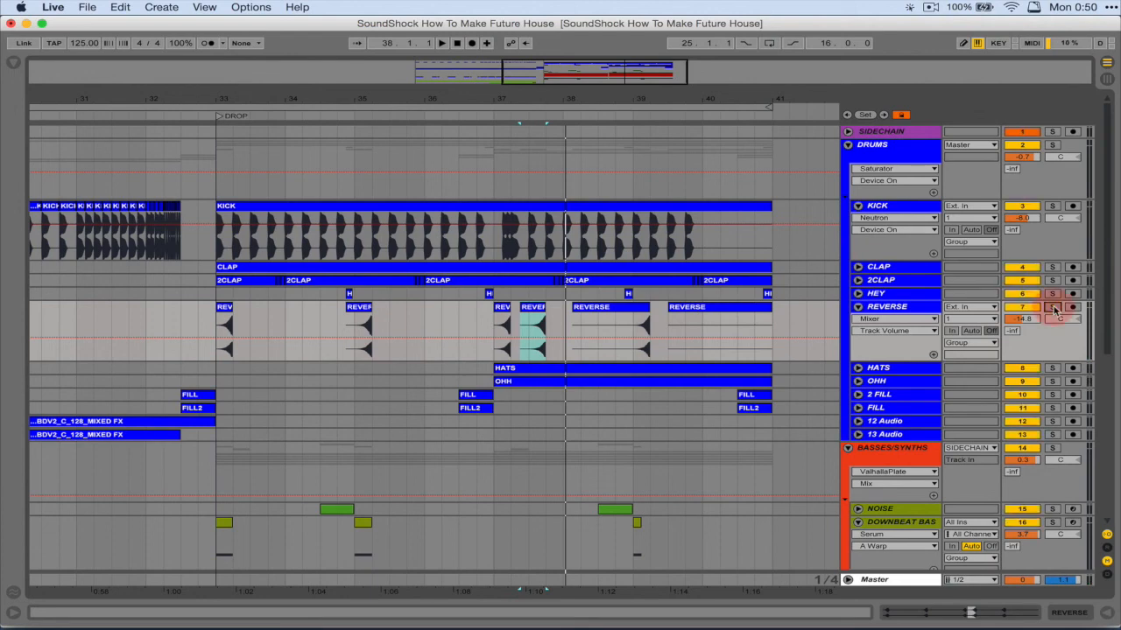
- Unfold the 2 FILL track and audition its clip leading into bar 37 in solo
left_click(857, 396)
left_click(477, 416)
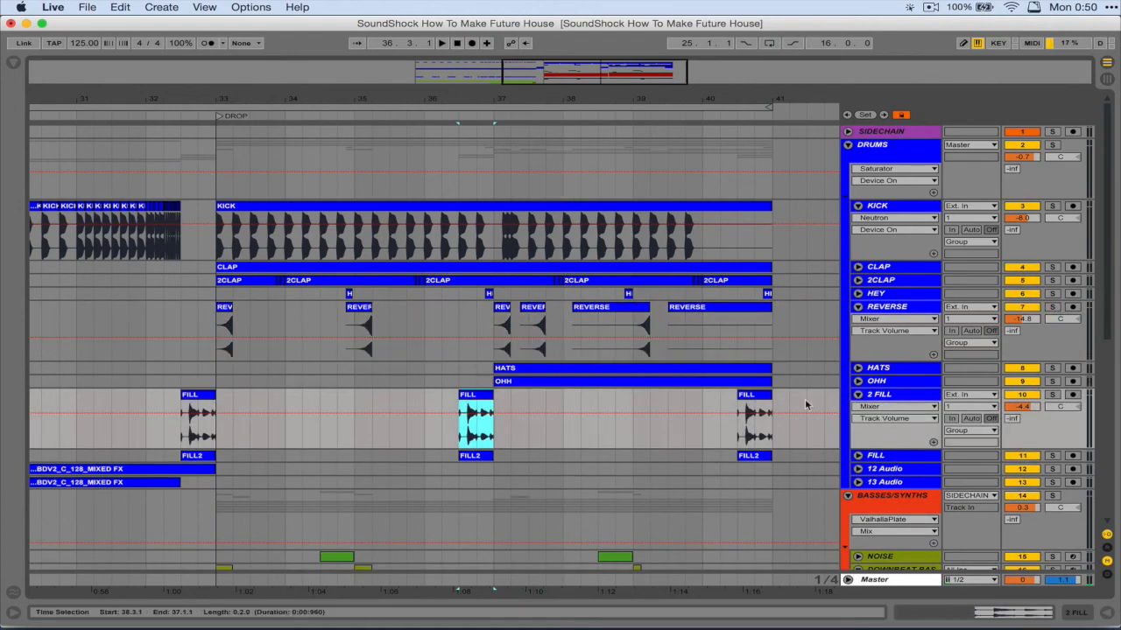
left_click(1052, 395)
key("space")
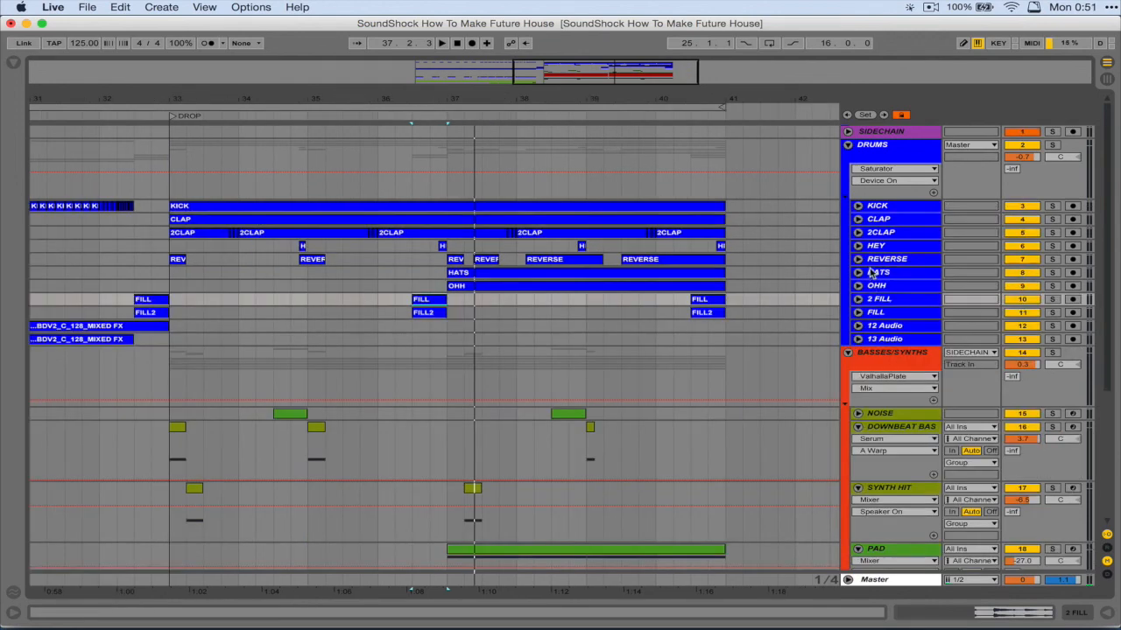
- Check the HATS and OHH tracks, and audition the whole DRUMS group in solo
left_click(860, 272)
left_click(858, 286)
left_click(875, 287)
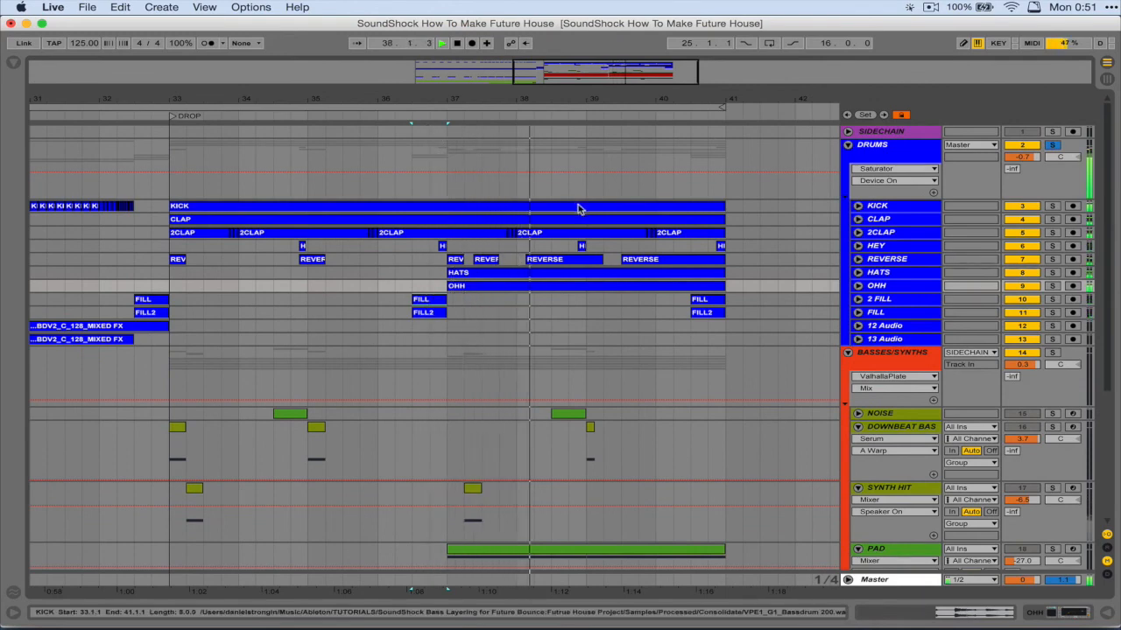
key("space")
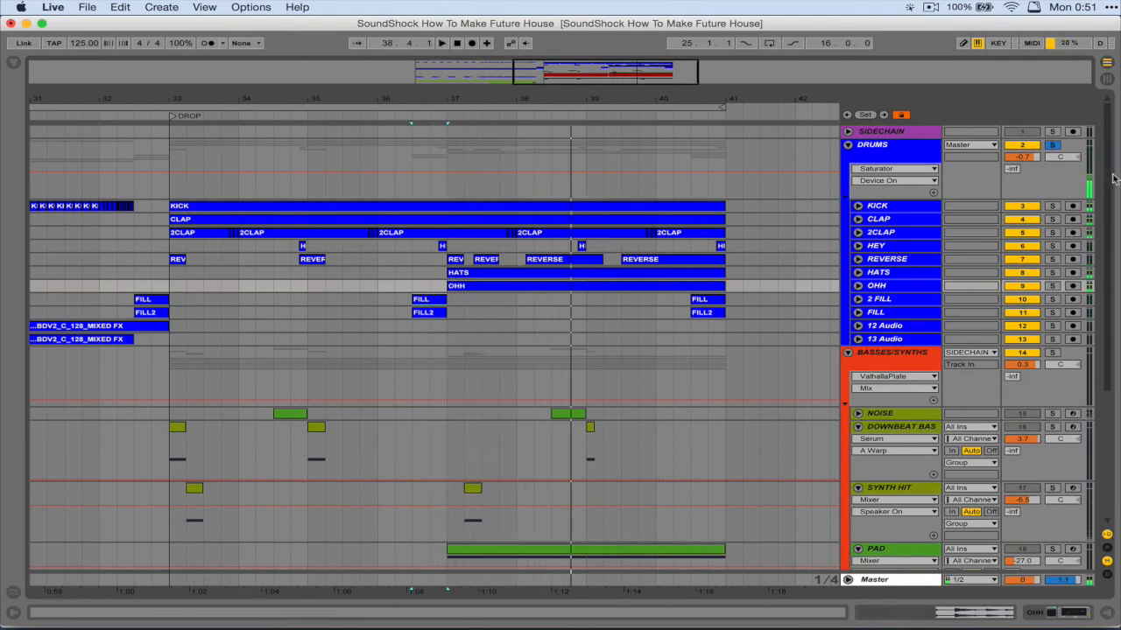